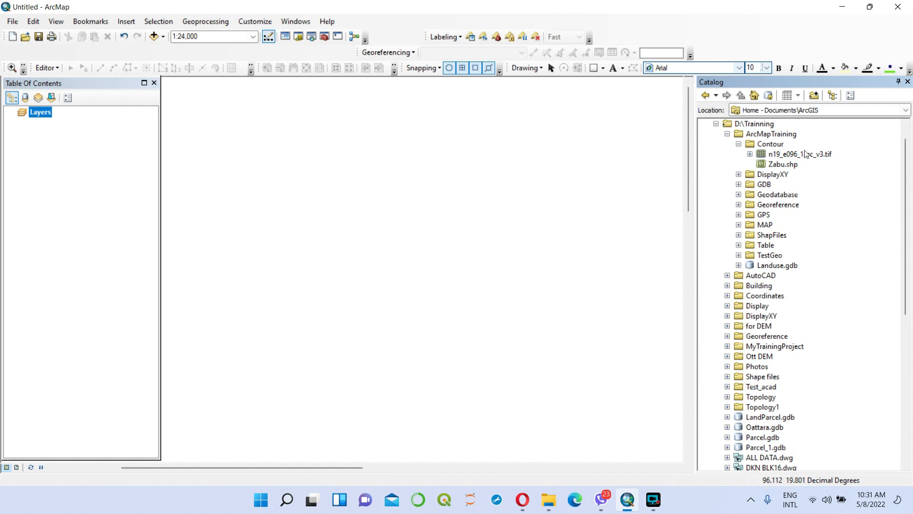
Add the n19_e096_1arc_v3.tif raster and the Zabu.shp shapefile from the Contour folder to the map.
{"action": "left_click_drag", "start_coordinate": [788, 157], "coordinate": [345, 193]}
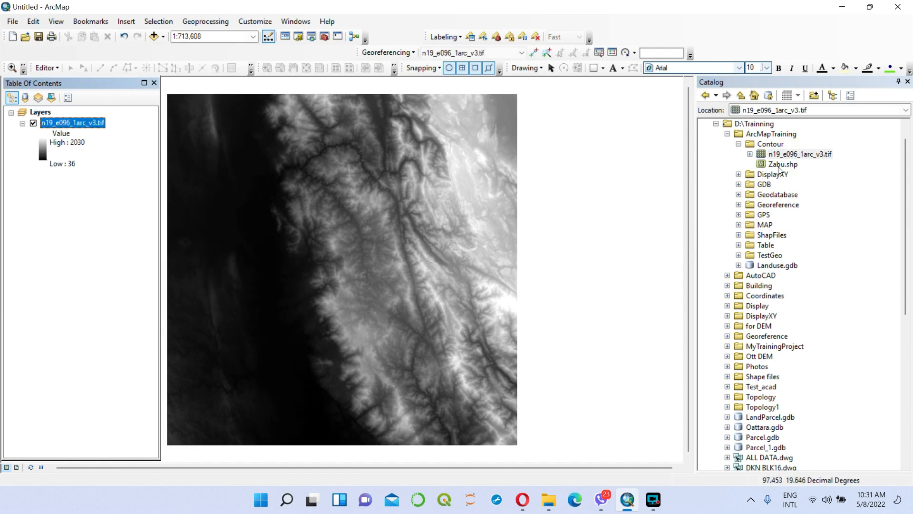
{"action": "left_click_drag", "start_coordinate": [779, 167], "coordinate": [350, 247]}
{"action": "left_click_drag", "start_coordinate": [253, 239], "coordinate": [352, 243]}
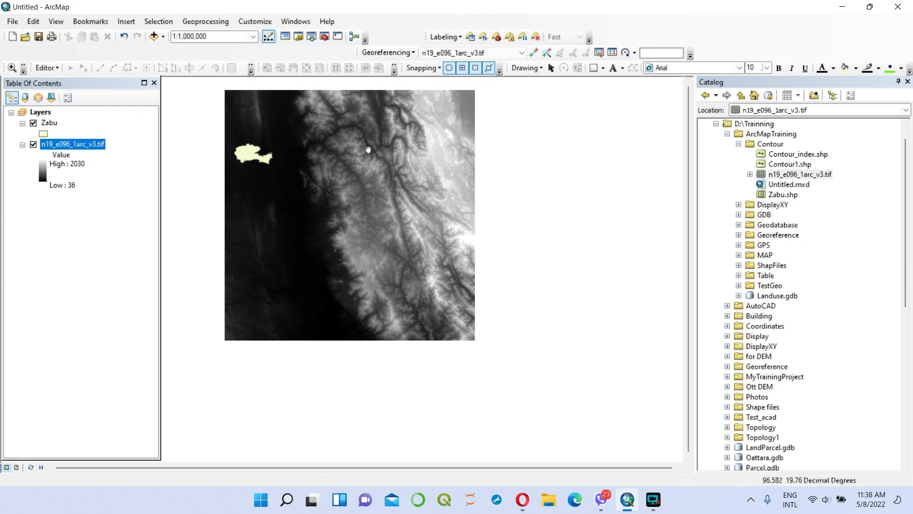
{"action": "left_click", "coordinate": [523, 504]}
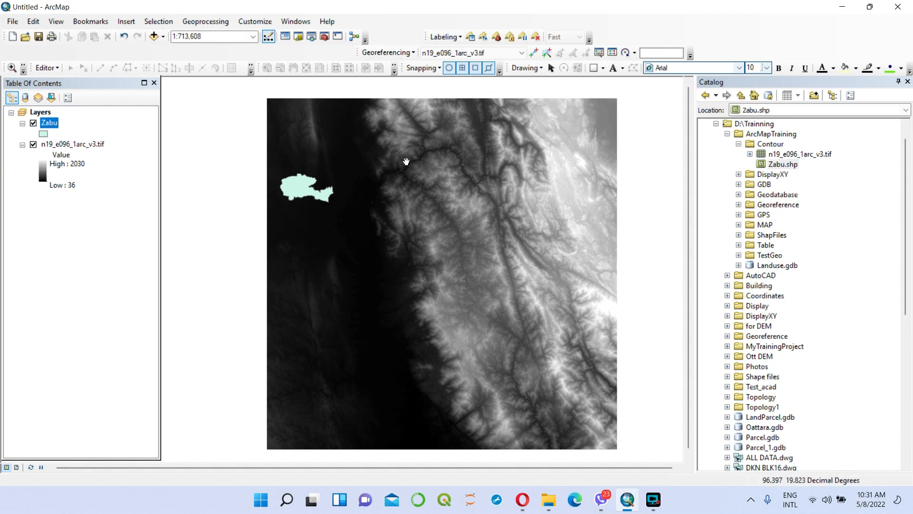
Run the Spatial Analyst Extract by Mask tool on n19_e096_1arc_v3.tif with Zabu as the mask, keeping the default output location.
{"action": "left_click", "coordinate": [325, 37]}
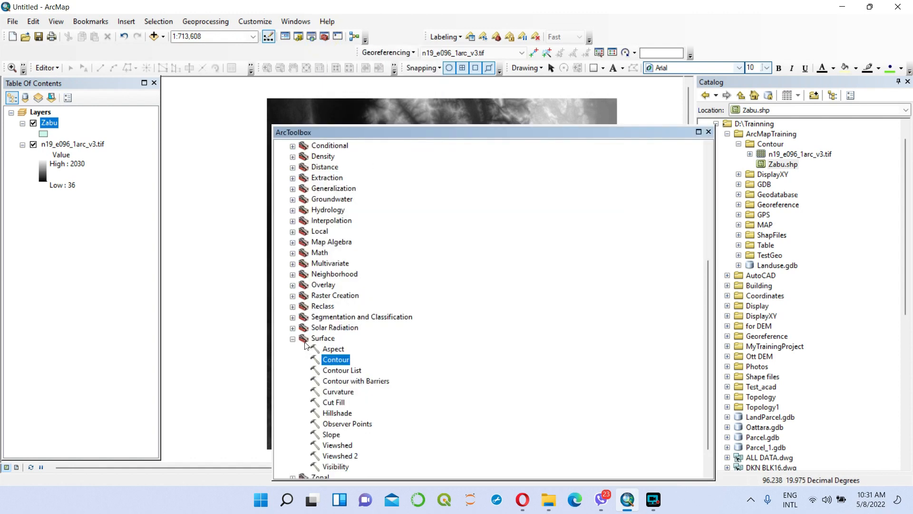
{"action": "left_click", "coordinate": [293, 339]}
{"action": "left_click", "coordinate": [282, 232]}
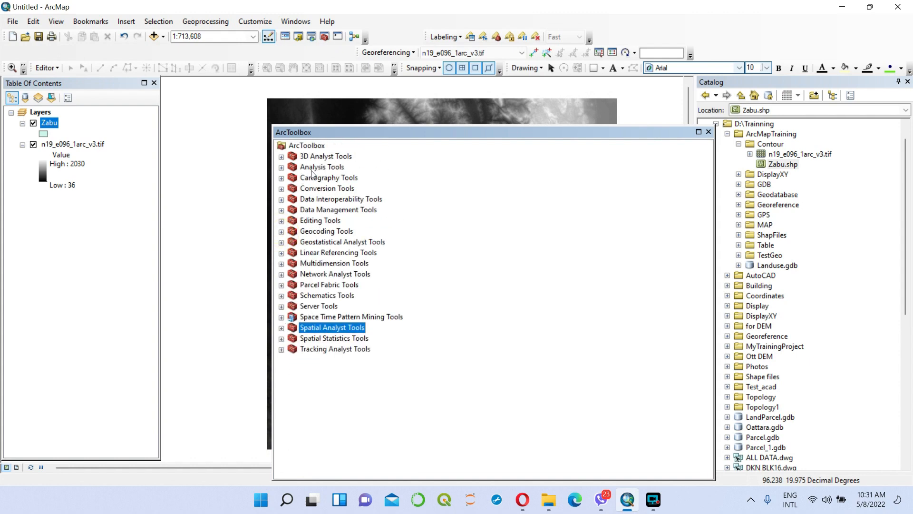
{"action": "left_click", "coordinate": [281, 328]}
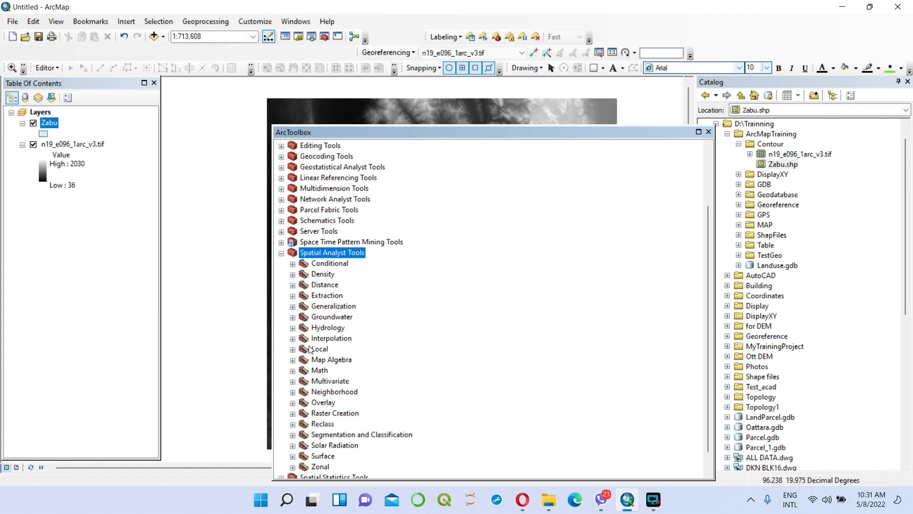
{"action": "left_click", "coordinate": [292, 295]}
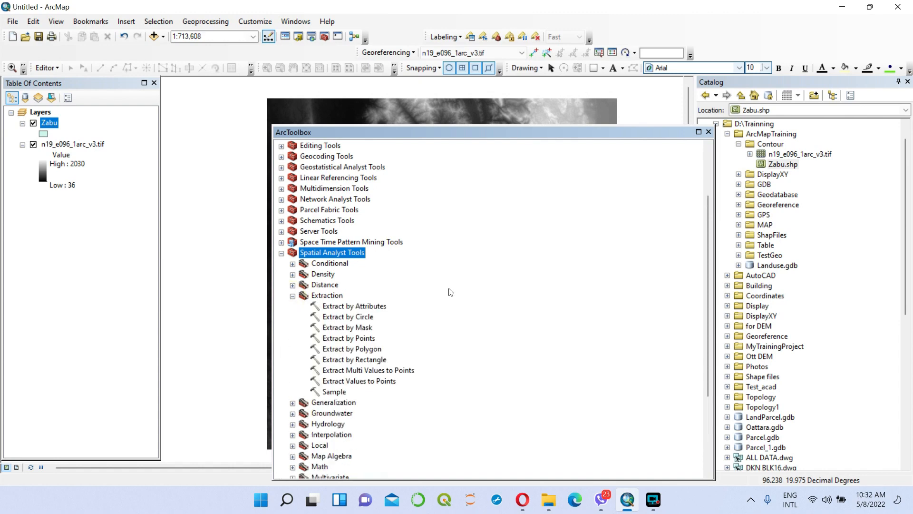
{"action": "double_click", "coordinate": [335, 326]}
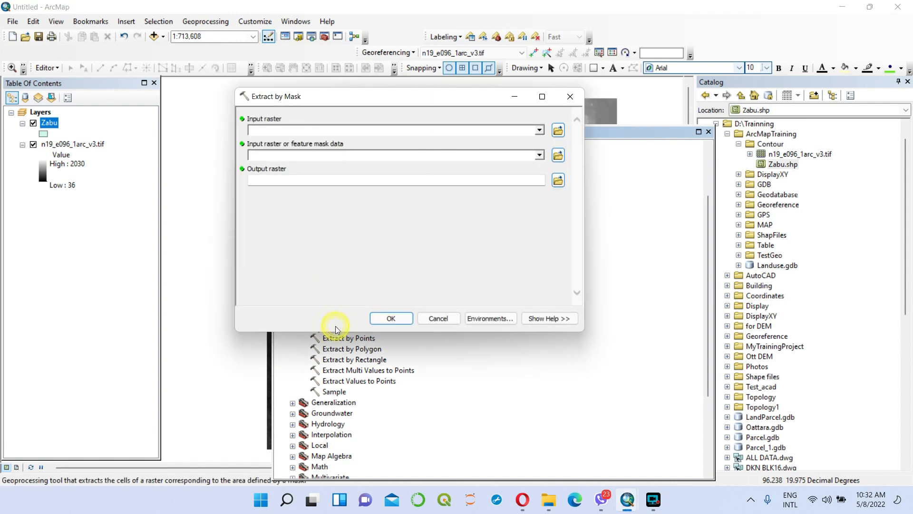
{"action": "left_click", "coordinate": [539, 129]}
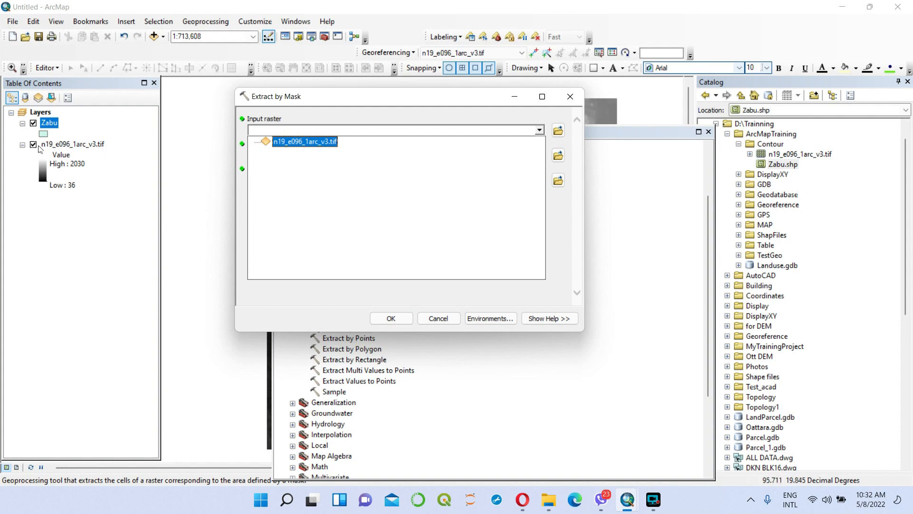
{"action": "left_click", "coordinate": [287, 144]}
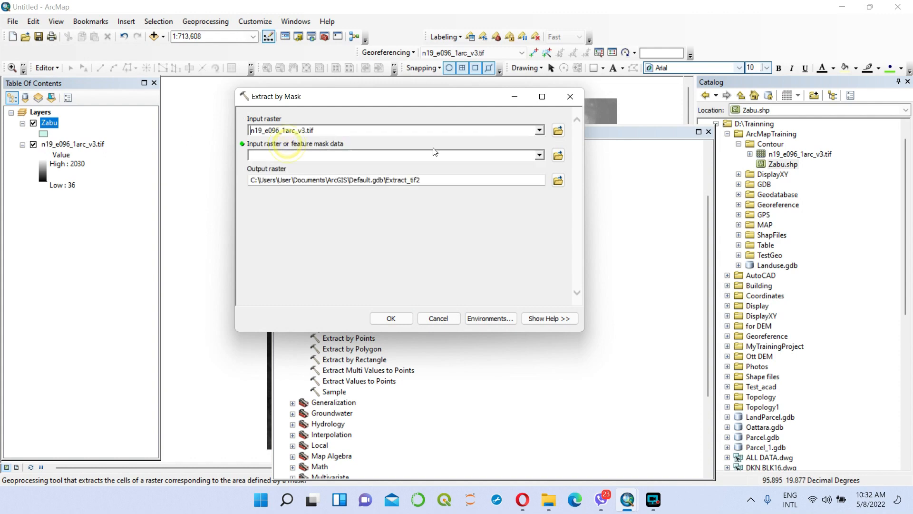
{"action": "left_click", "coordinate": [540, 156]}
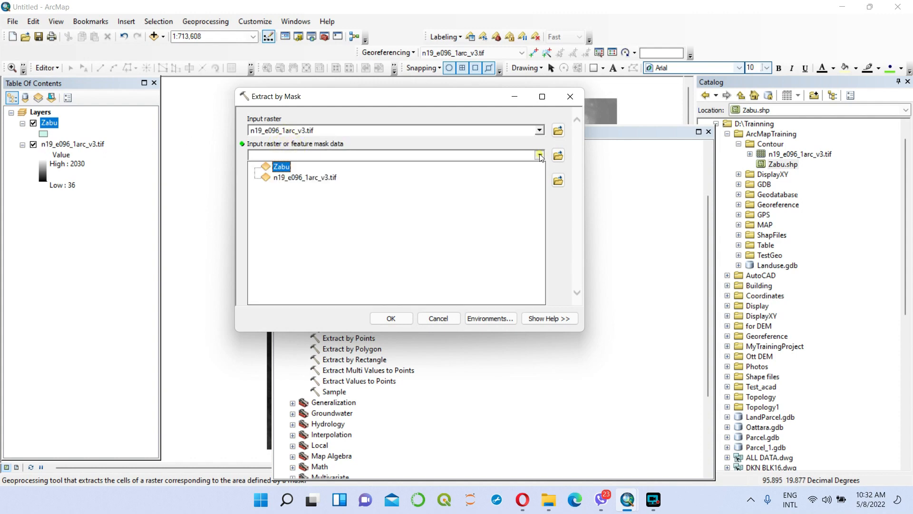
{"action": "left_click", "coordinate": [281, 168]}
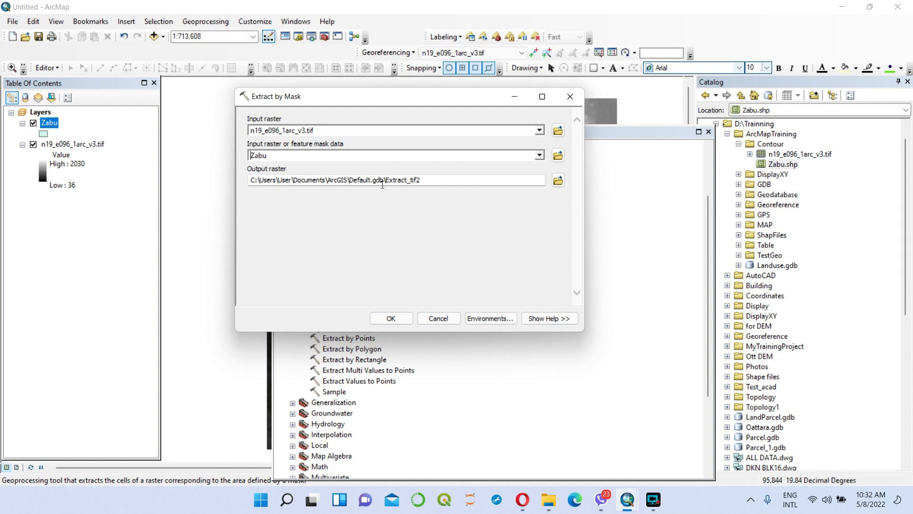
{"action": "left_click", "coordinate": [396, 318]}
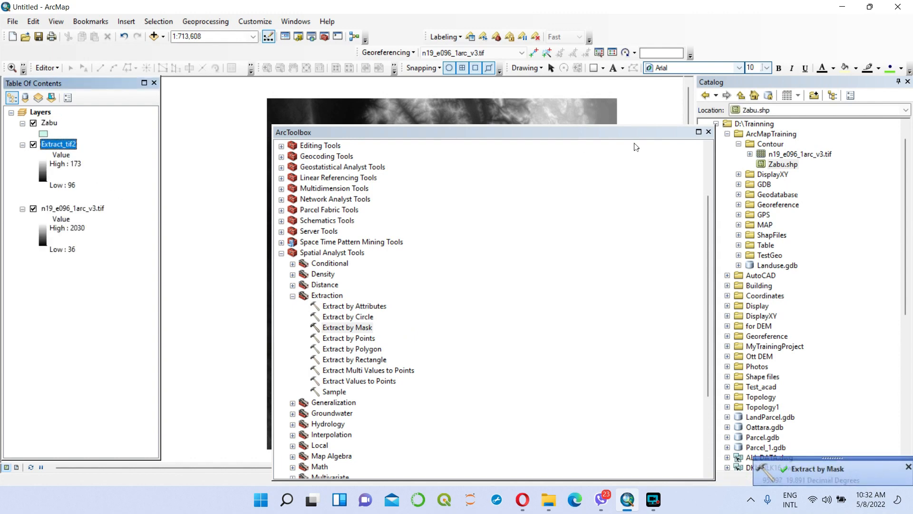
{"action": "left_click", "coordinate": [709, 132]}
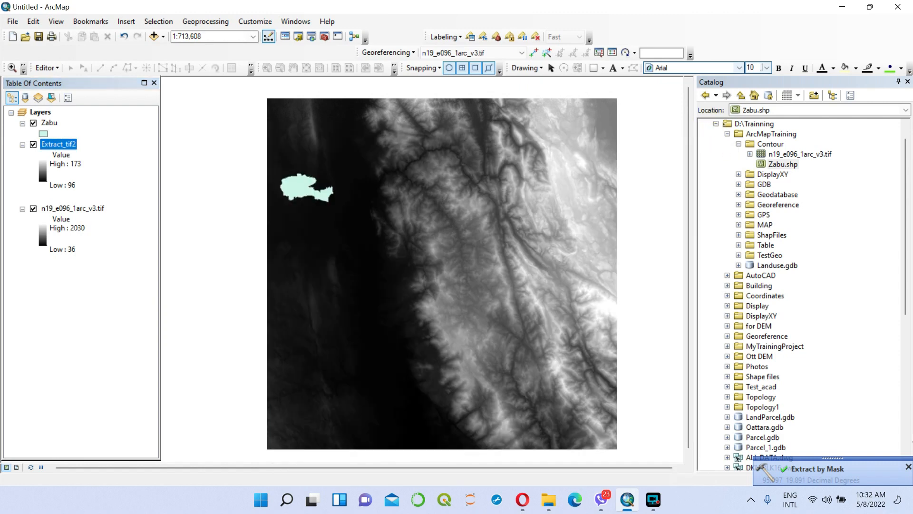
{"action": "left_click", "coordinate": [907, 467]}
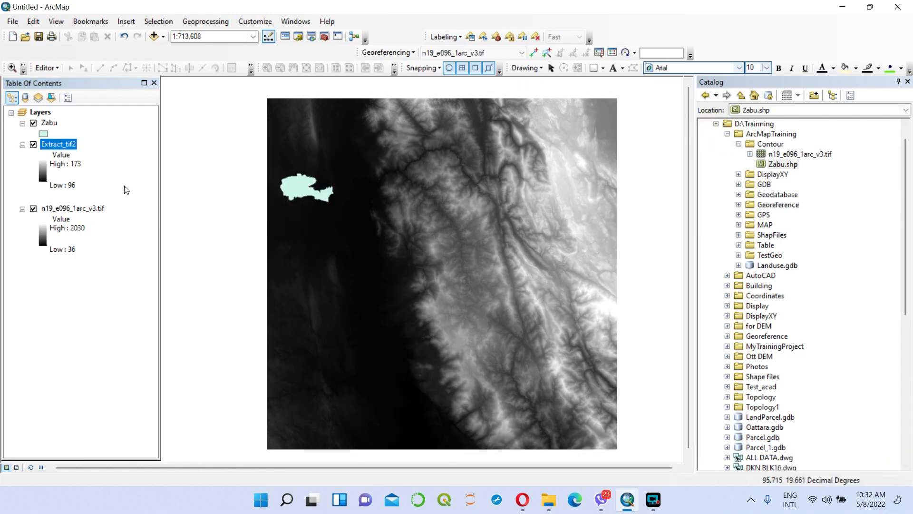
Remove the original n19_e096_1arc_v3.tif layer from the map.
{"action": "left_click", "coordinate": [68, 208]}
{"action": "right_click", "coordinate": [67, 208]}
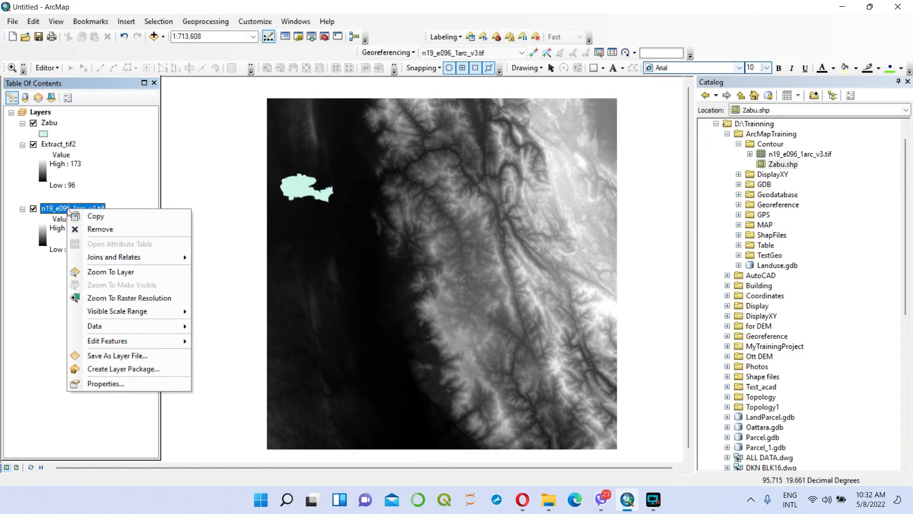
{"action": "left_click", "coordinate": [104, 229]}
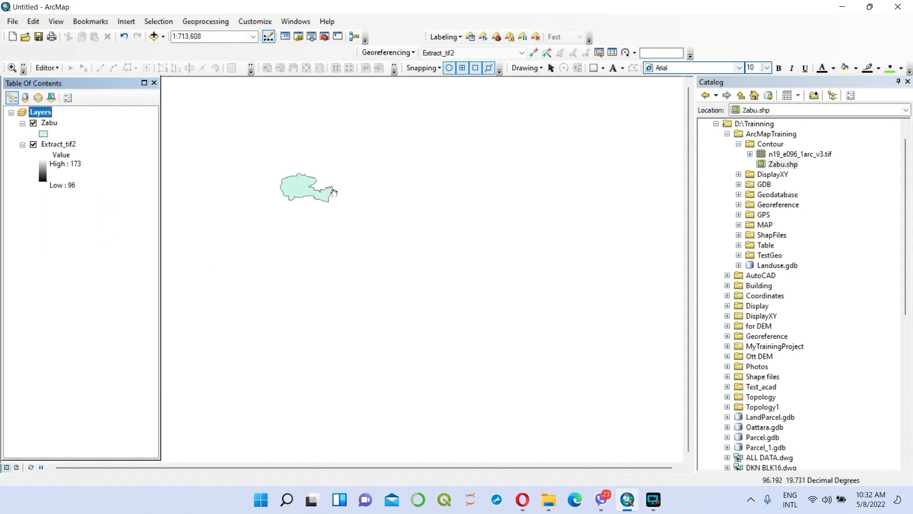
Hide the Zabu layer and move it below the extracted raster in the layer order.
{"action": "left_click", "coordinate": [33, 123]}
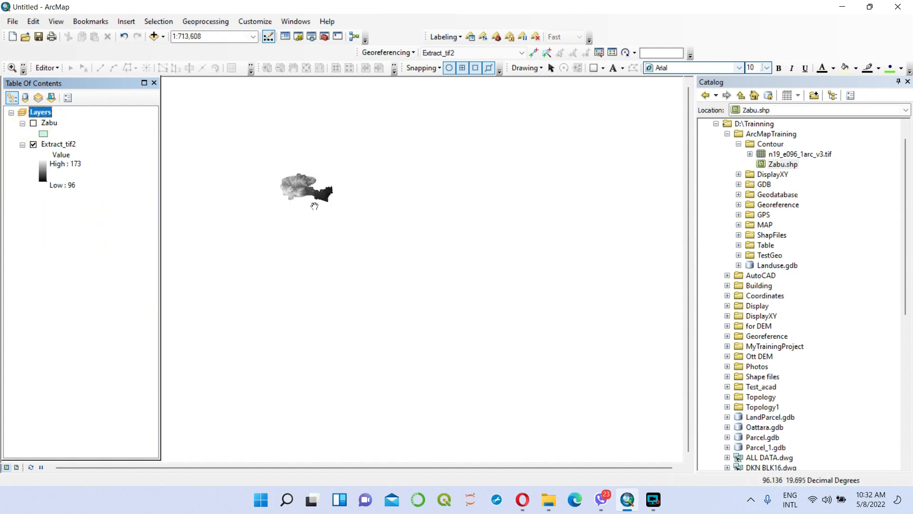
{"action": "left_click_drag", "start_coordinate": [49, 123], "coordinate": [37, 202]}
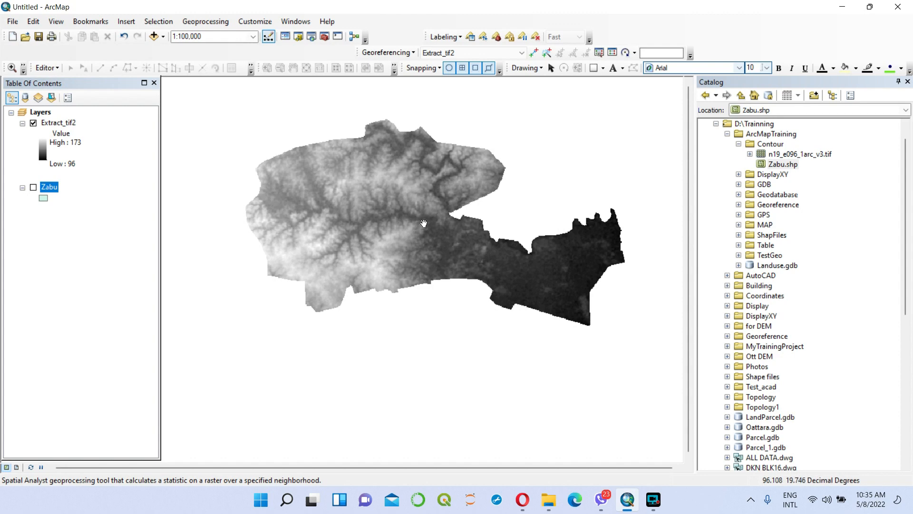
Run Focal Statistics on Extract_tif2 with a rectangular neighborhood 7 cells high and 7 cells wide, using the MEAN statistic.
{"action": "left_click", "coordinate": [326, 36]}
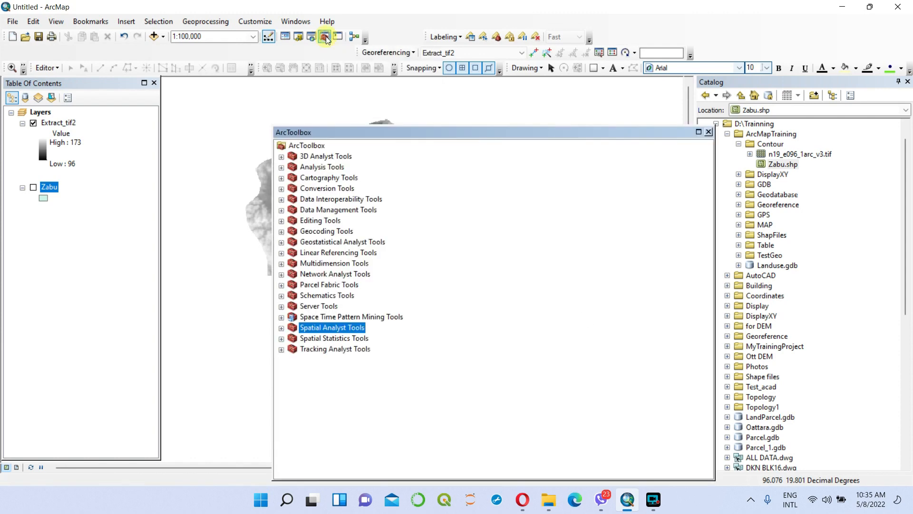
{"action": "left_click", "coordinate": [281, 328]}
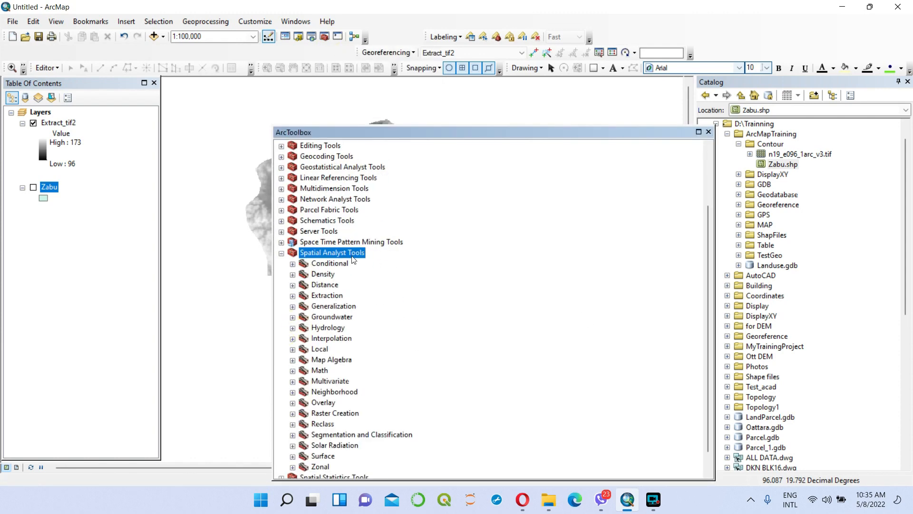
{"action": "left_click", "coordinate": [293, 393]}
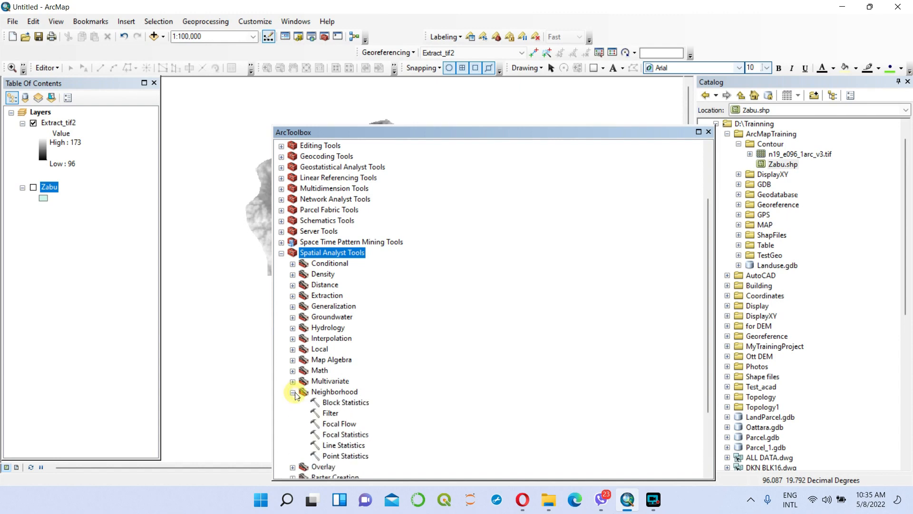
{"action": "double_click", "coordinate": [352, 434]}
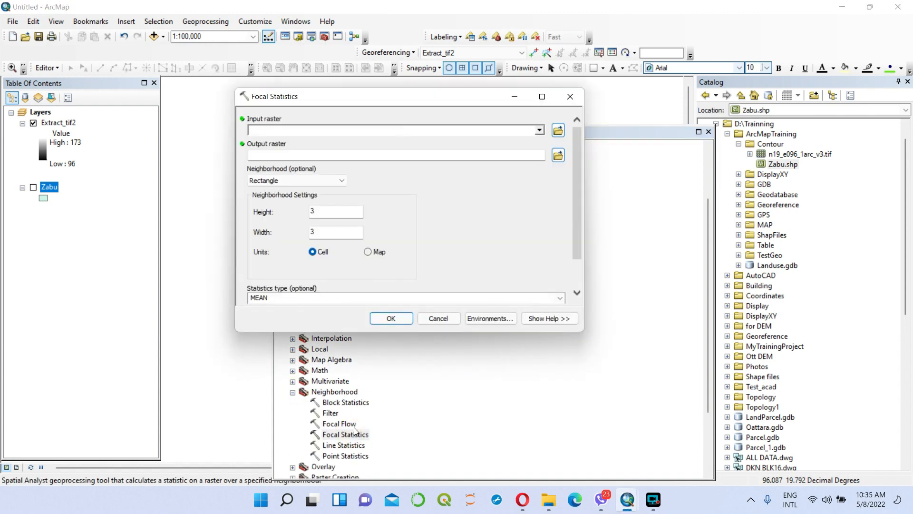
{"action": "left_click", "coordinate": [539, 130]}
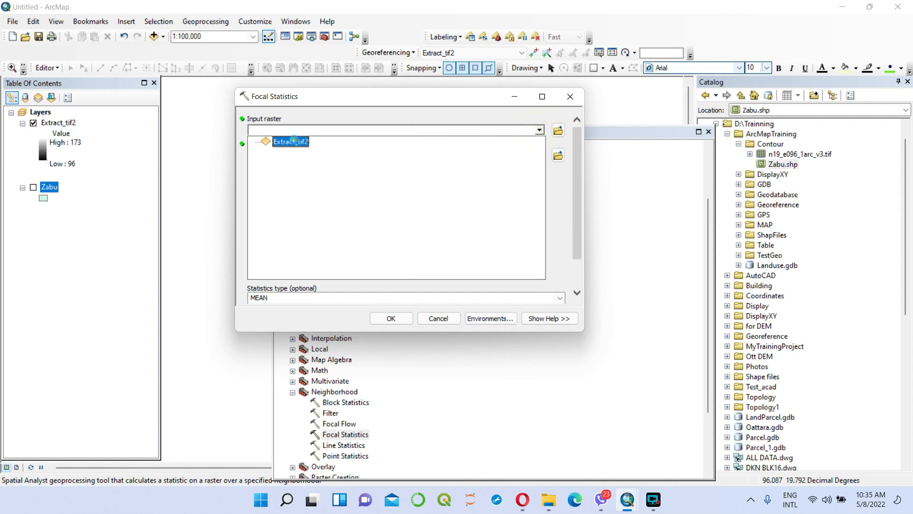
{"action": "left_click", "coordinate": [290, 142]}
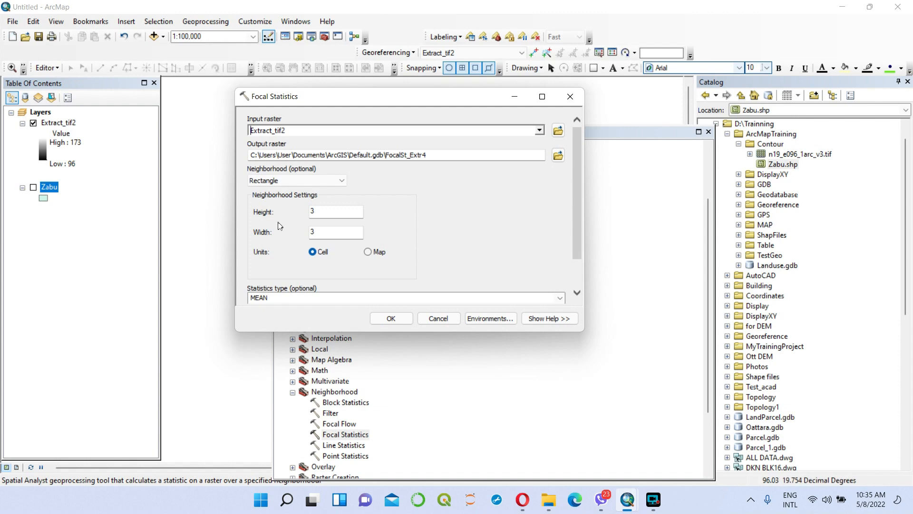
{"action": "double_click", "coordinate": [319, 211]}
{"action": "type", "text": "7"}
{"action": "double_click", "coordinate": [325, 230]}
{"action": "type", "text": "7"}
{"action": "left_click", "coordinate": [391, 319]}
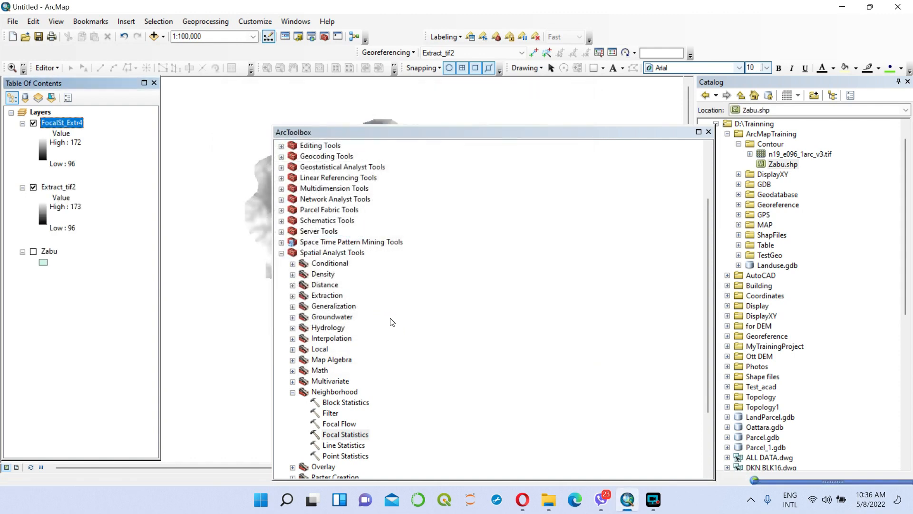
{"action": "left_click", "coordinate": [709, 132]}
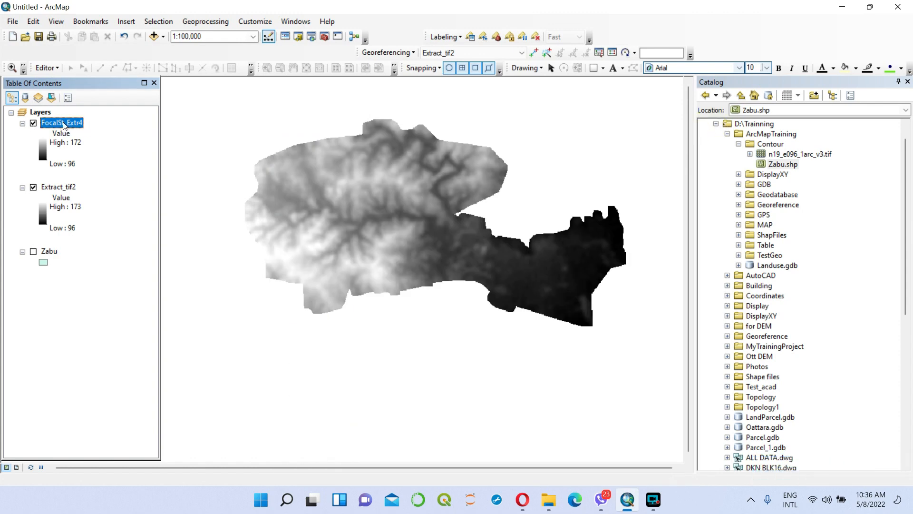
Toggle the visibility of the focal statistics layer to compare it with the extracted raster beneath.
{"action": "left_click", "coordinate": [34, 123]}
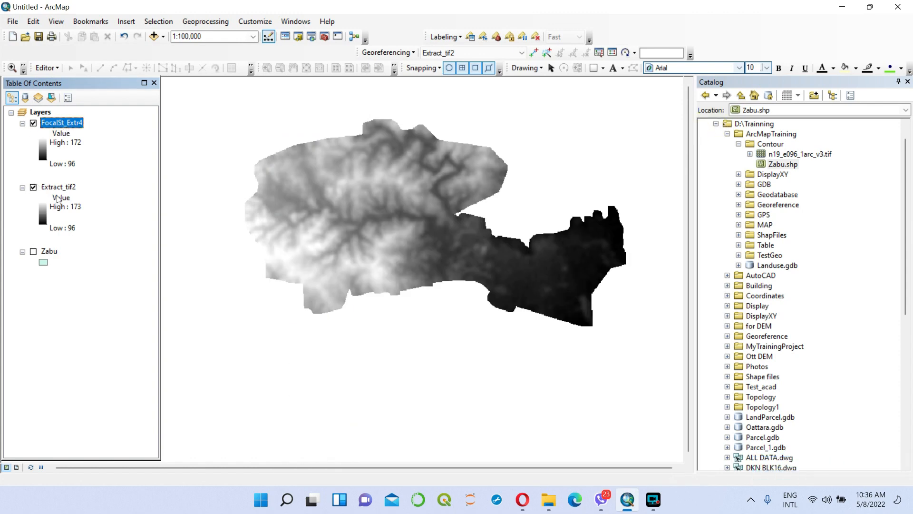
{"action": "left_click", "coordinate": [33, 123]}
{"action": "left_click", "coordinate": [33, 123]}
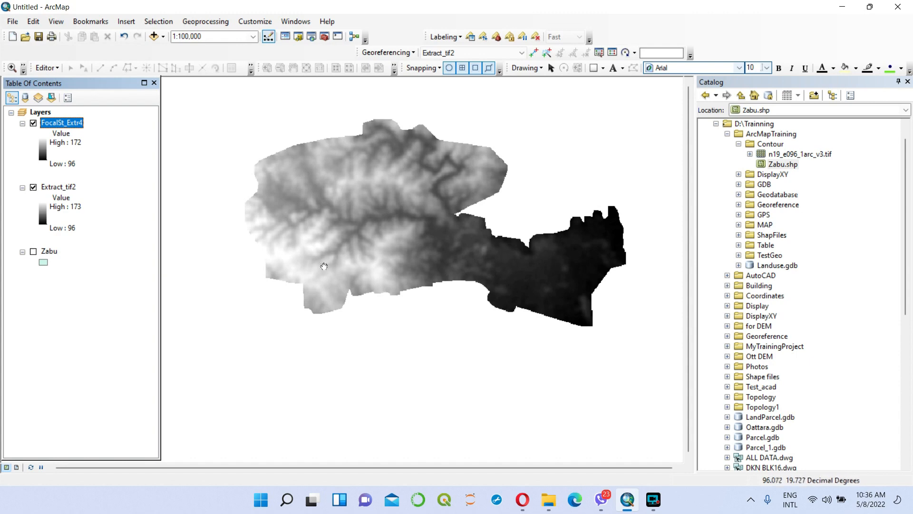
Remove the Extract_tif2 layer from the map.
{"action": "left_click", "coordinate": [54, 187]}
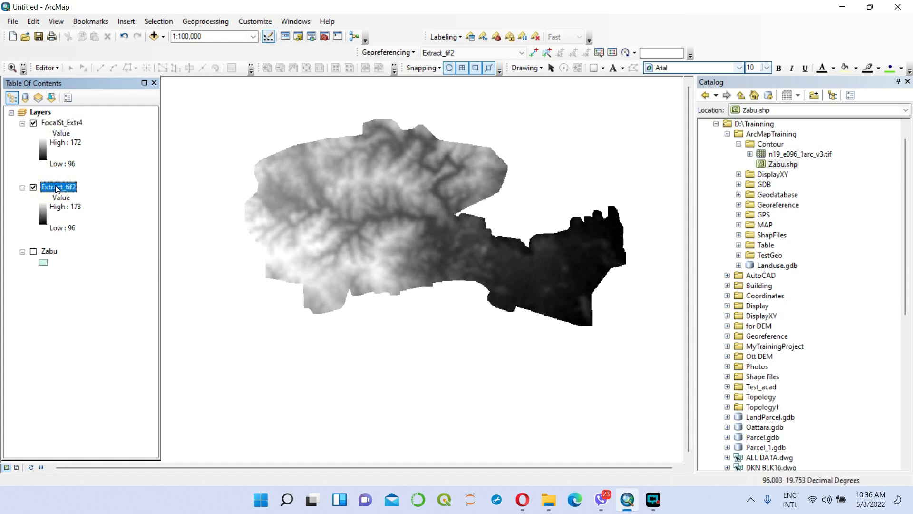
{"action": "right_click", "coordinate": [55, 187]}
{"action": "left_click", "coordinate": [78, 207]}
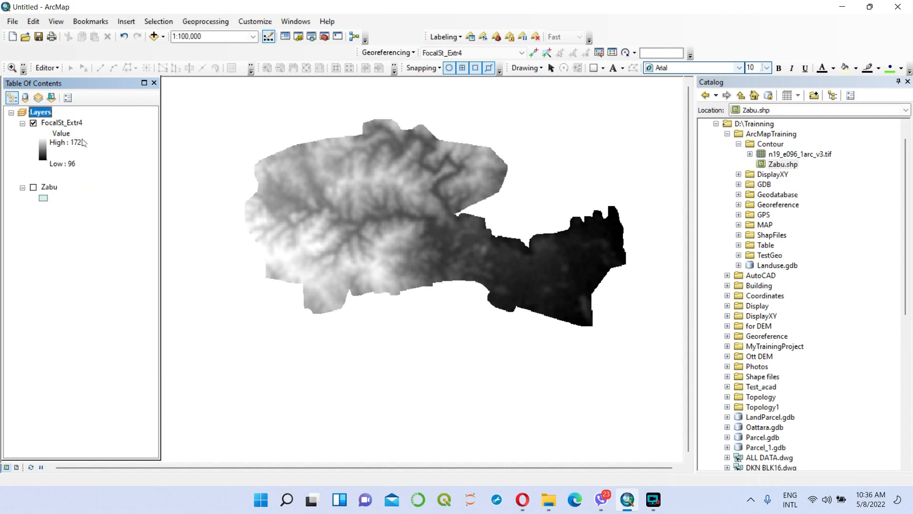
Open the Contour tool from the Spatial Analyst Surface tools and choose FocalSt_Extr4 as the input raster.
{"action": "left_click", "coordinate": [325, 37]}
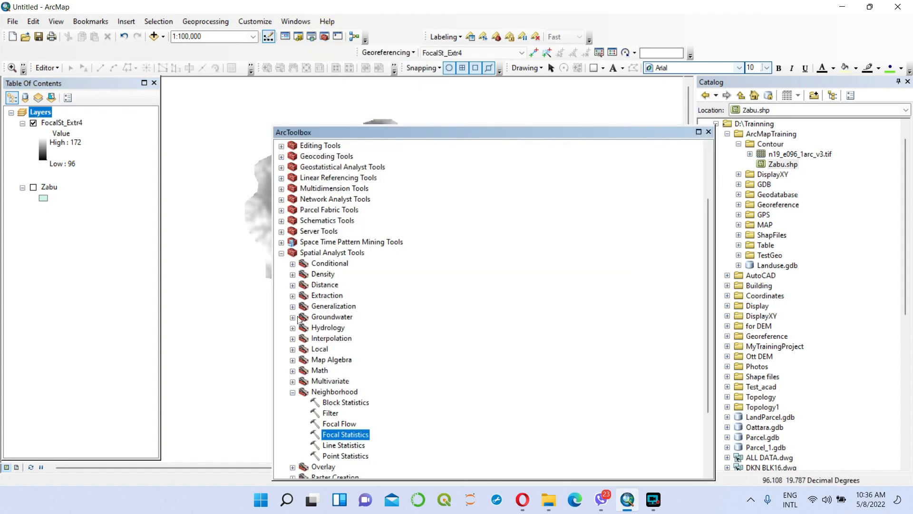
{"action": "left_click", "coordinate": [293, 392]}
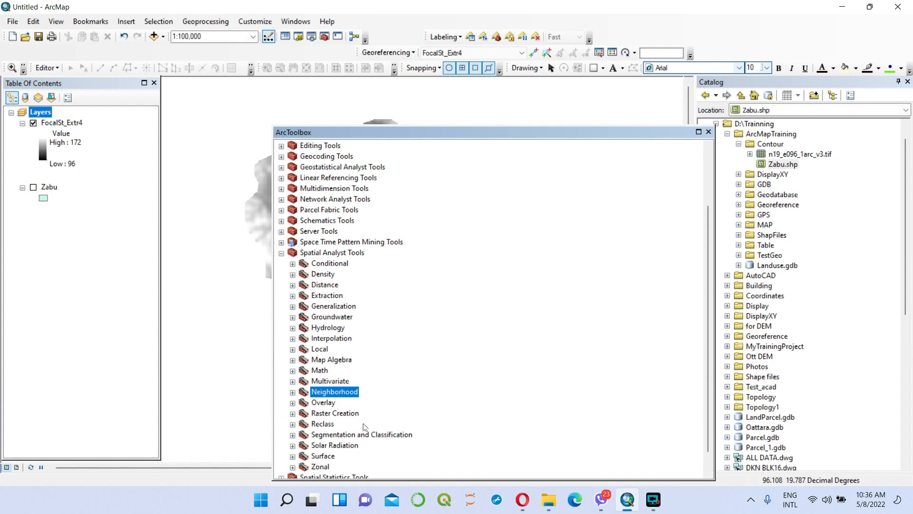
{"action": "left_click", "coordinate": [293, 456]}
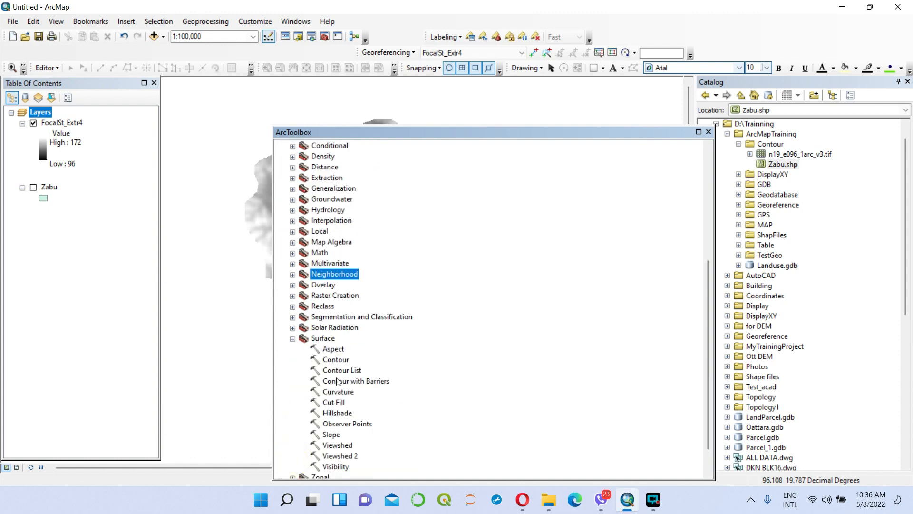
{"action": "double_click", "coordinate": [339, 360]}
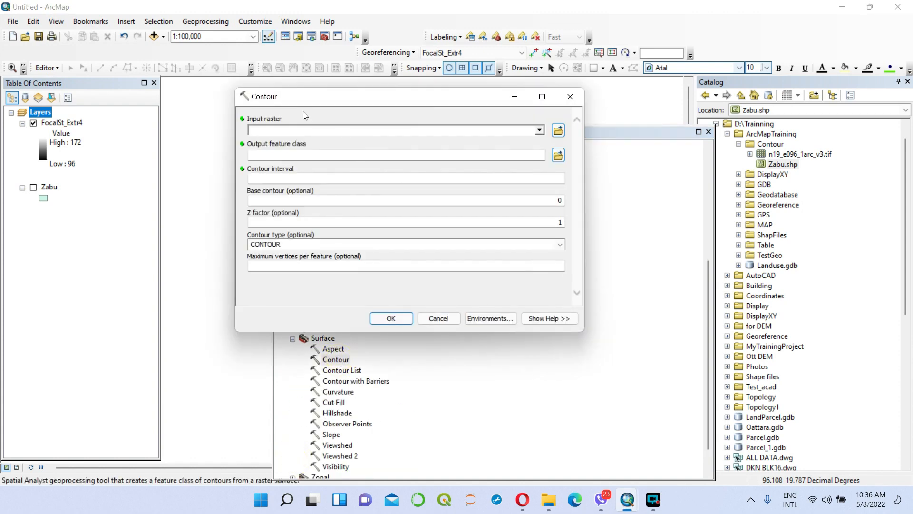
{"action": "left_click", "coordinate": [540, 130]}
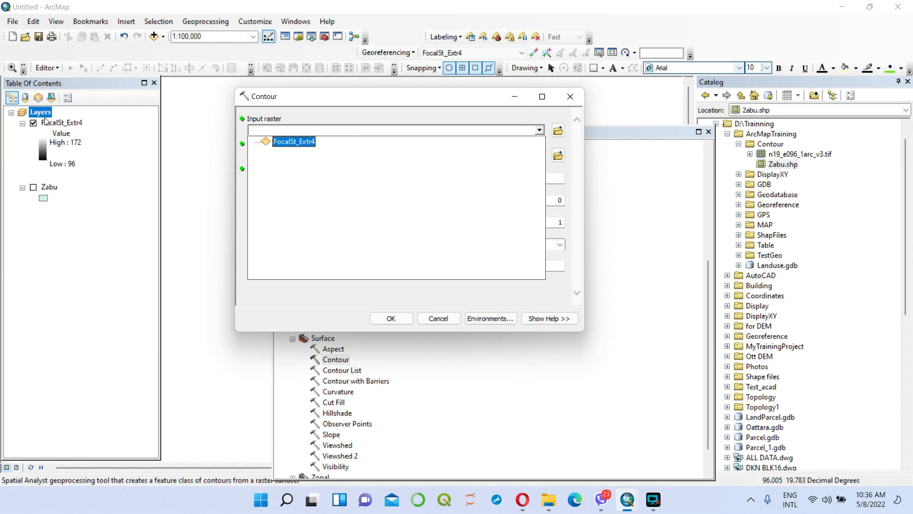
{"action": "left_click", "coordinate": [294, 142]}
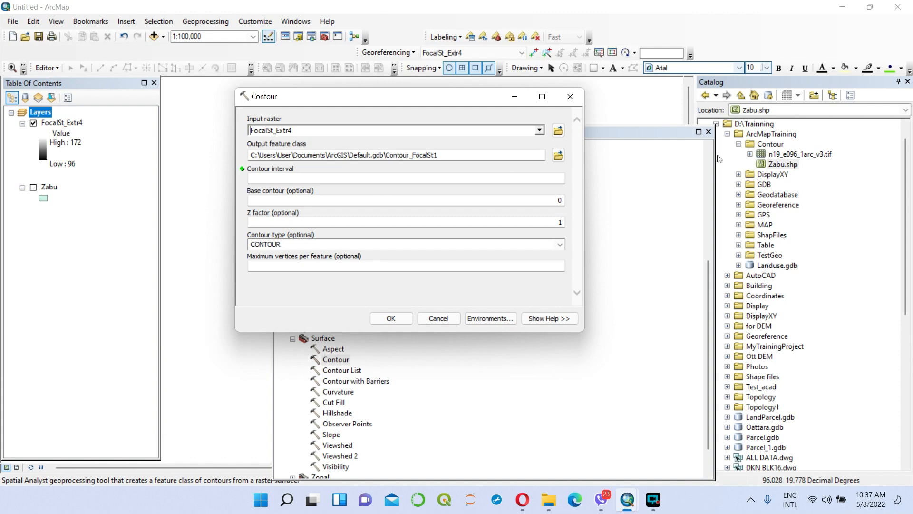
Set the contour output feature class to Contour1.shp in the D:\Trainning\ArcMapTraining\Contour folder.
{"action": "left_click", "coordinate": [558, 155]}
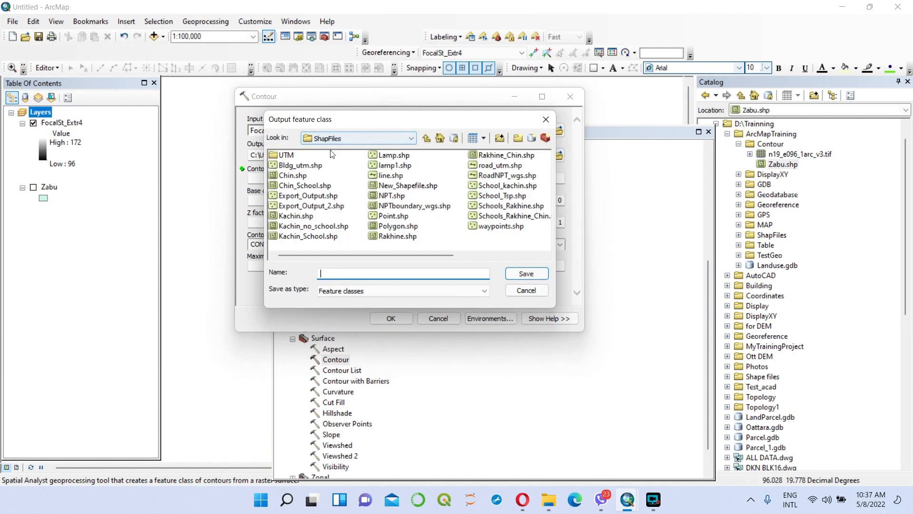
{"action": "left_click", "coordinate": [408, 139]}
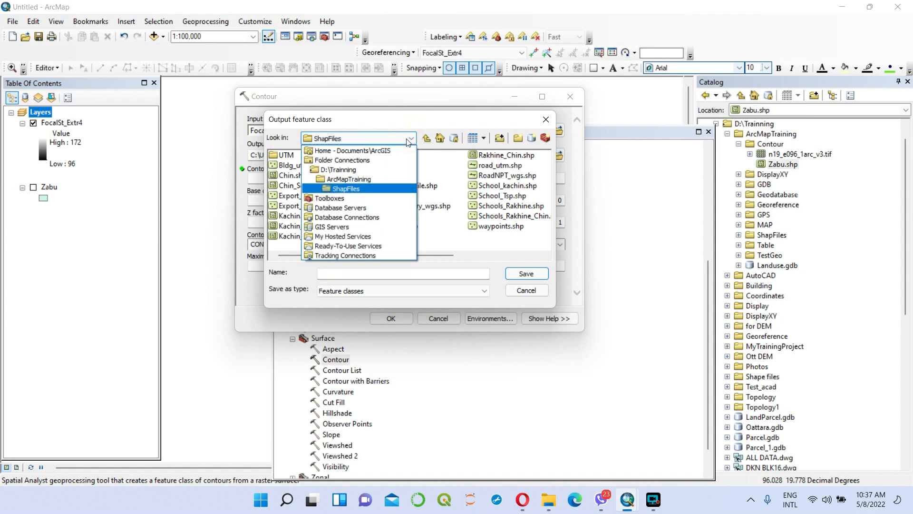
{"action": "left_click", "coordinate": [358, 179]}
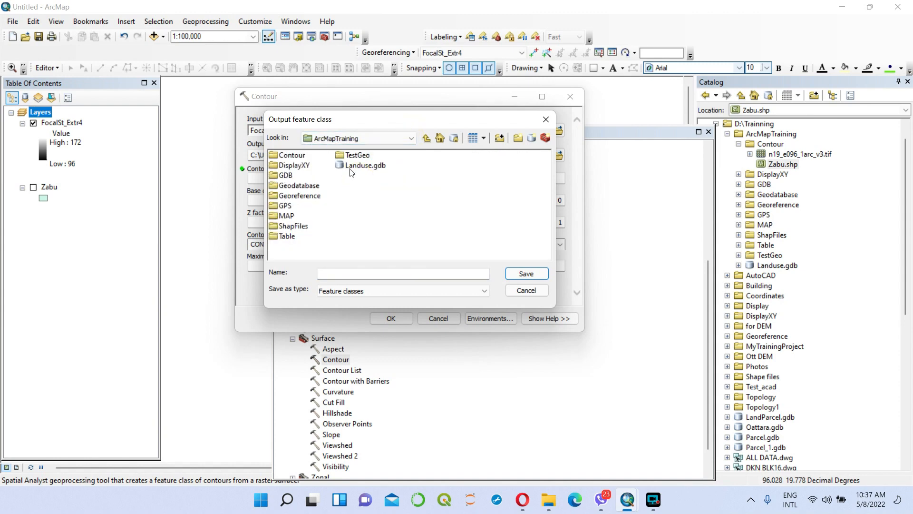
{"action": "double_click", "coordinate": [289, 157]}
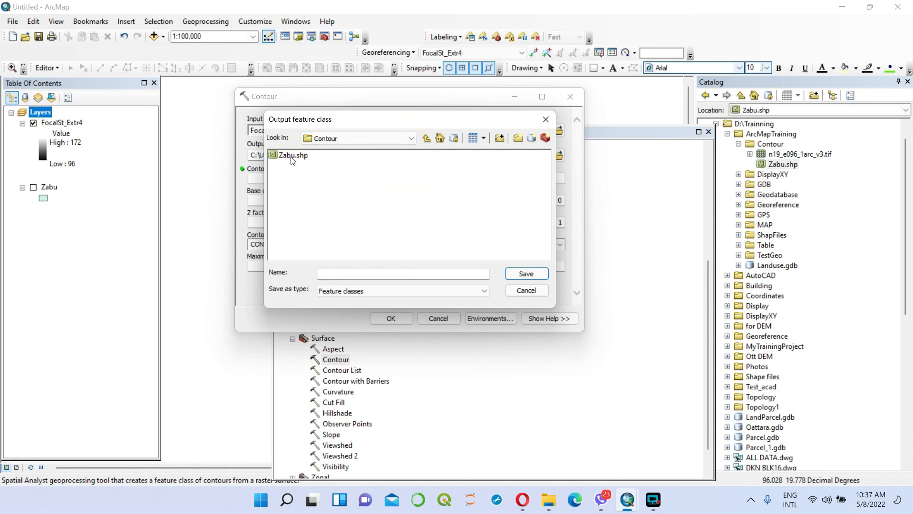
{"action": "left_click", "coordinate": [354, 273]}
{"action": "left_click", "coordinate": [525, 273]}
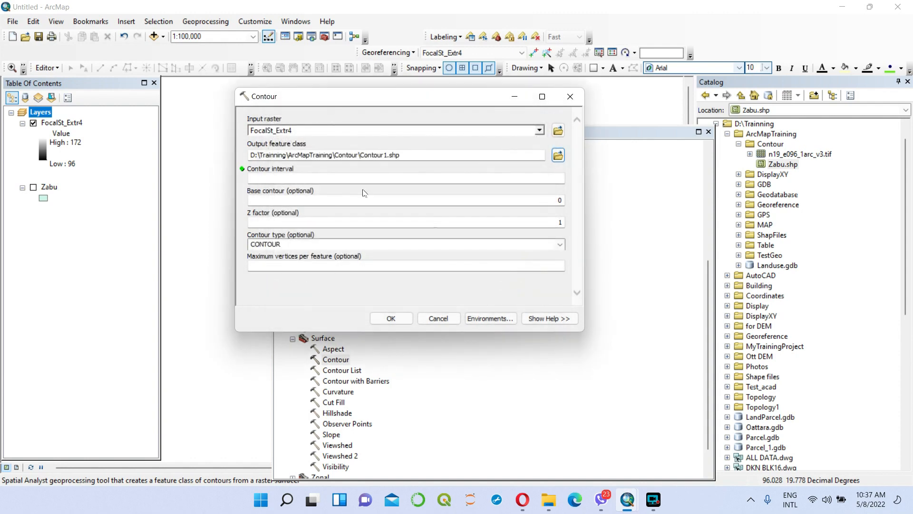
Set the contour interval to 1 and the processing extent environment to Same as layer Zabu.
{"action": "left_click", "coordinate": [561, 179]}
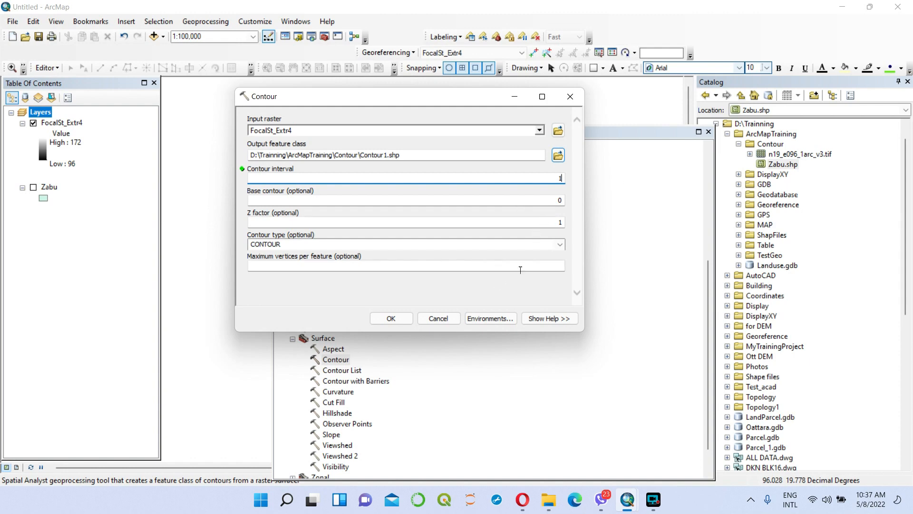
{"action": "left_click", "coordinate": [490, 317]}
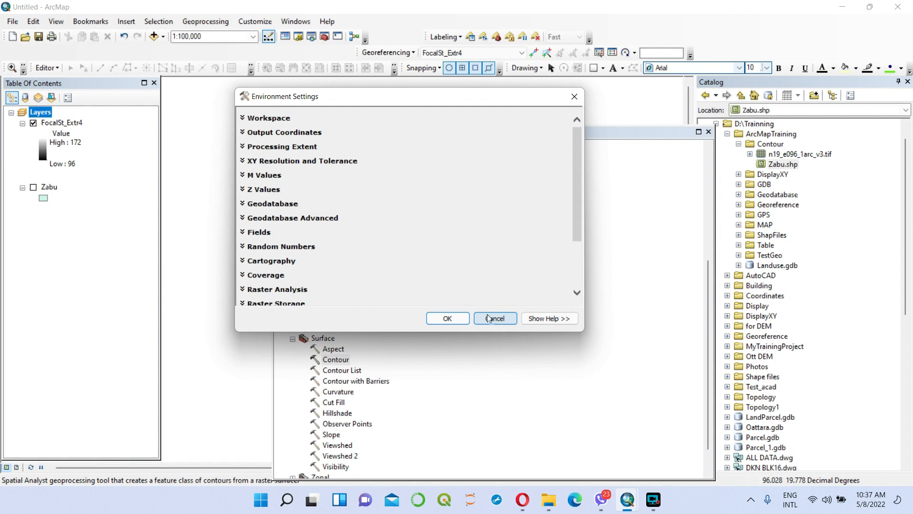
{"action": "left_click", "coordinate": [243, 147]}
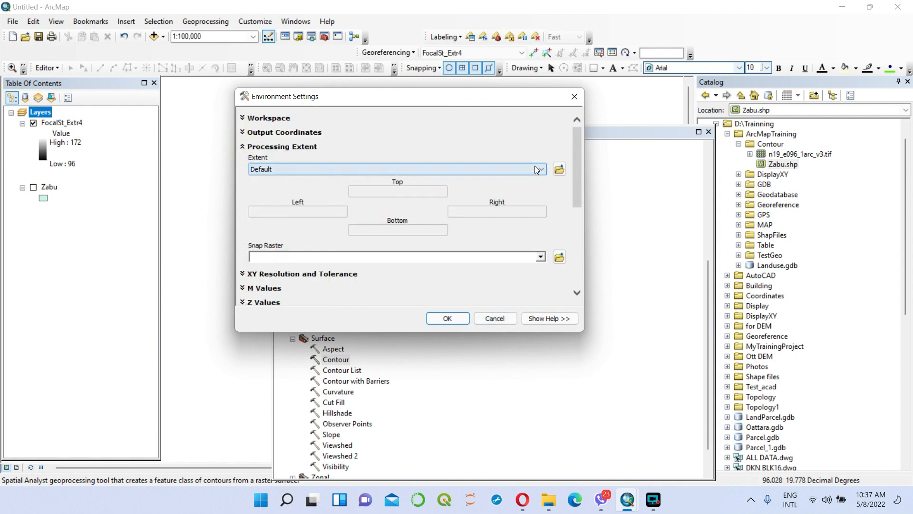
{"action": "left_click", "coordinate": [543, 170]}
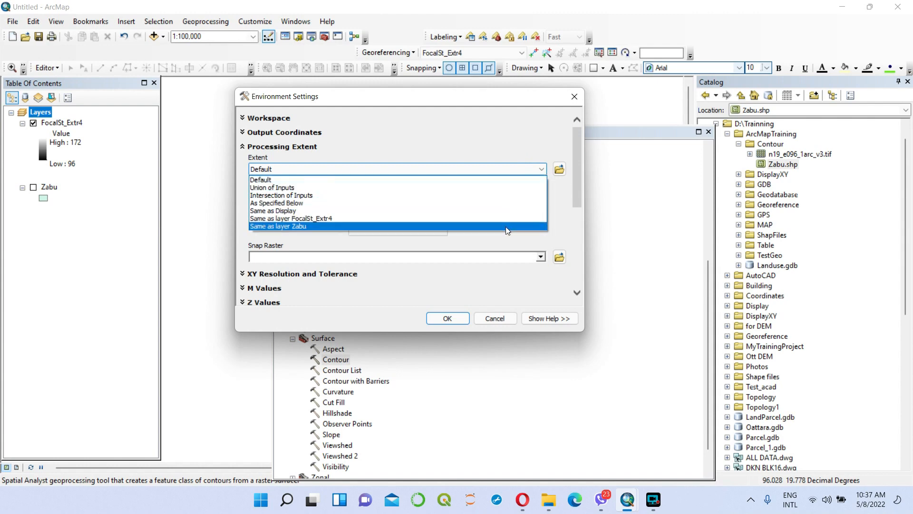
{"action": "left_click", "coordinate": [506, 226]}
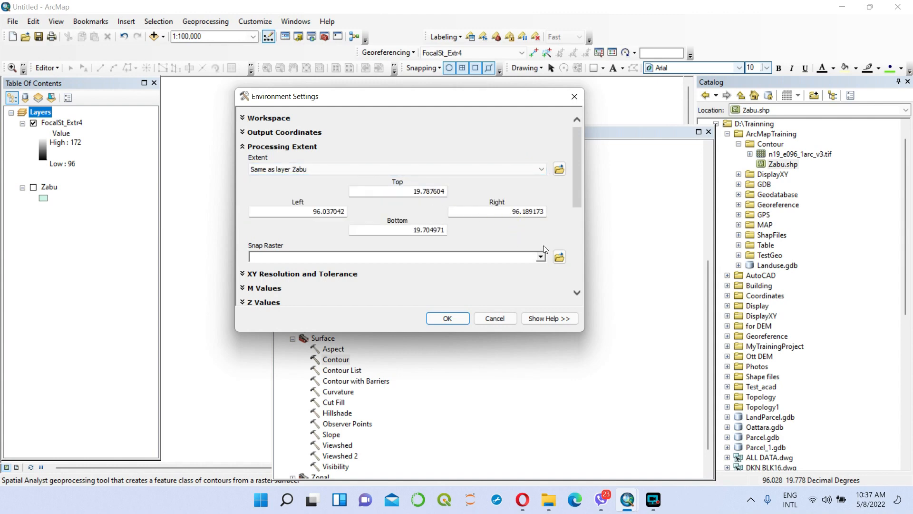
{"action": "left_click", "coordinate": [243, 148]}
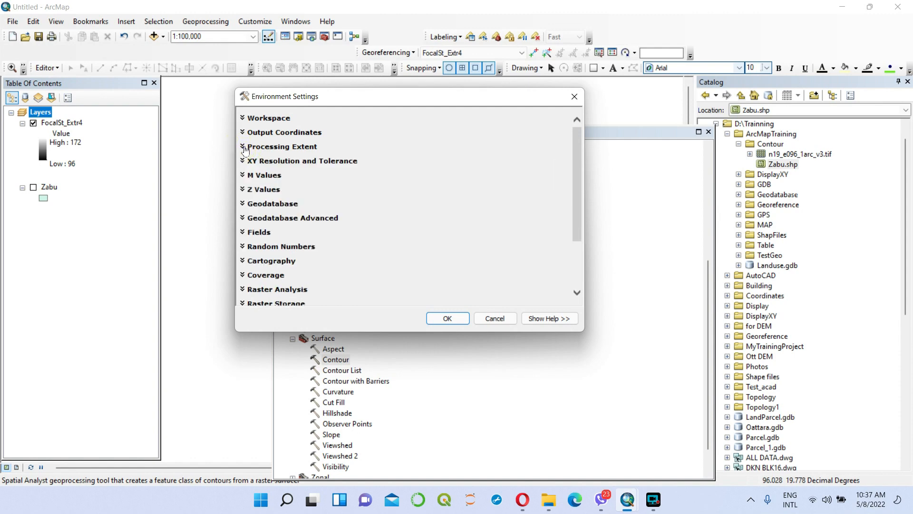
Choose a mask layer in the Raster Analysis environment settings and run the Contour tool.
{"action": "left_click", "coordinate": [243, 289]}
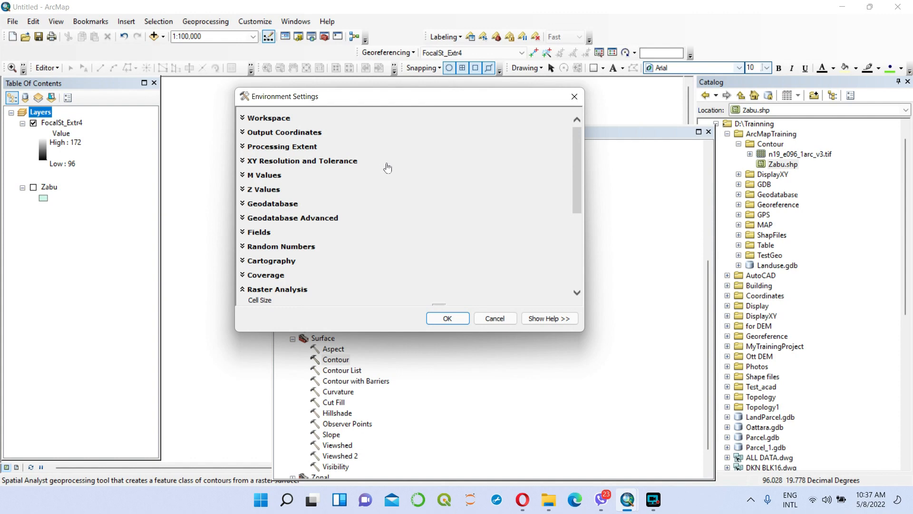
{"action": "scroll", "coordinate": [376, 218], "scroll_direction": "down", "scroll_amount": 2}
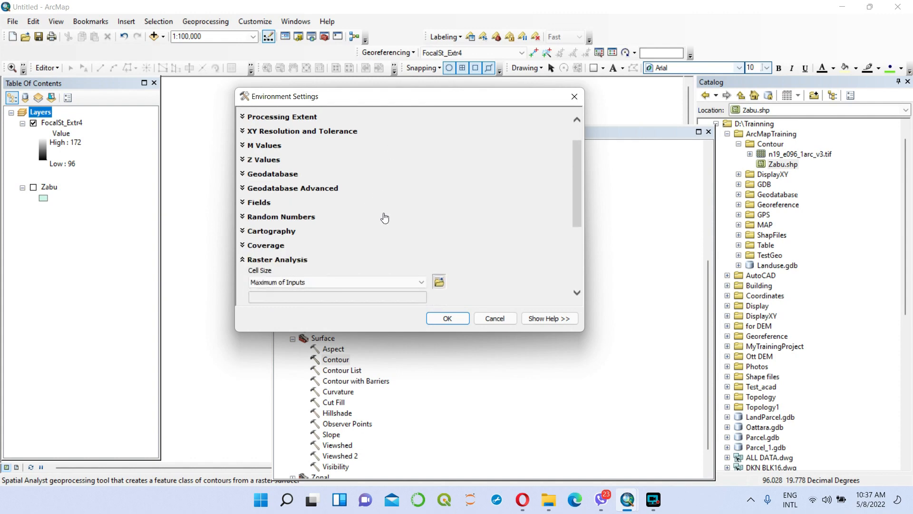
{"action": "scroll", "coordinate": [386, 215], "scroll_direction": "down", "scroll_amount": 4}
{"action": "scroll", "coordinate": [478, 227], "scroll_direction": "down", "scroll_amount": 2}
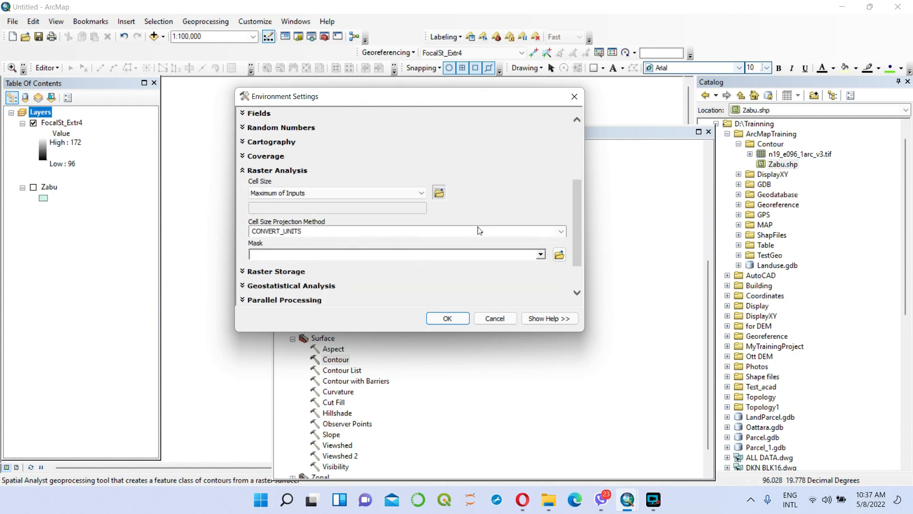
{"action": "left_click", "coordinate": [541, 255]}
{"action": "left_click", "coordinate": [283, 277]}
{"action": "left_click", "coordinate": [242, 170]}
{"action": "left_click", "coordinate": [450, 318]}
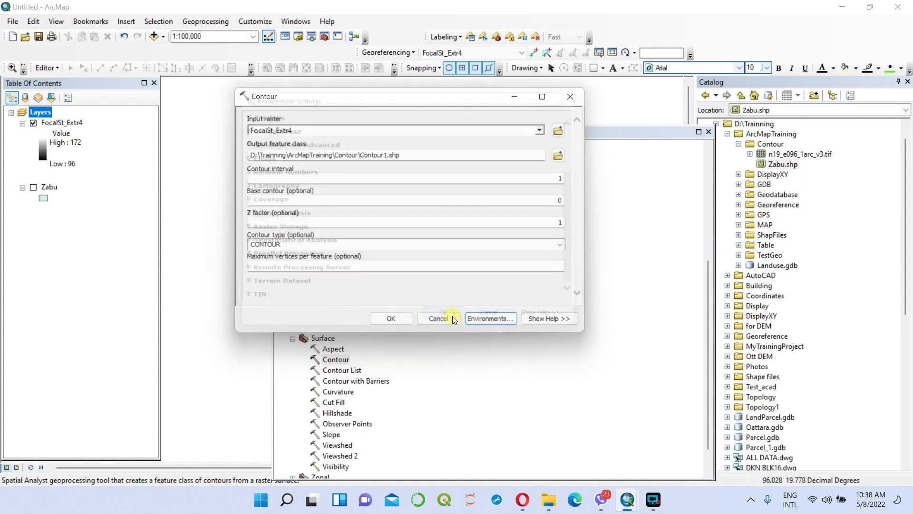
{"action": "left_click", "coordinate": [387, 319]}
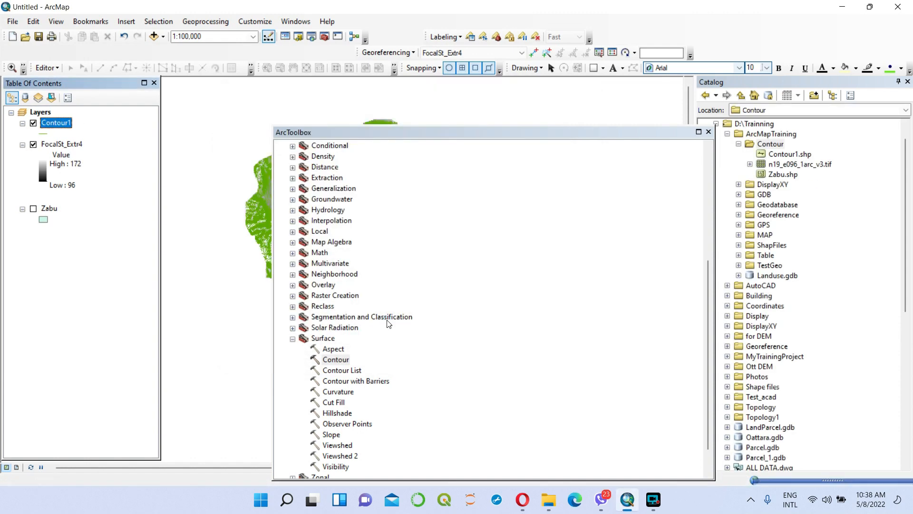
{"action": "left_click", "coordinate": [708, 131]}
Examine the shape and spacing of the generated contour lines at close range across the Zabu area.
{"action": "scroll", "coordinate": [325, 204], "scroll_direction": "up", "scroll_amount": 2}
{"action": "scroll", "coordinate": [324, 204], "scroll_direction": "down", "scroll_amount": 4}
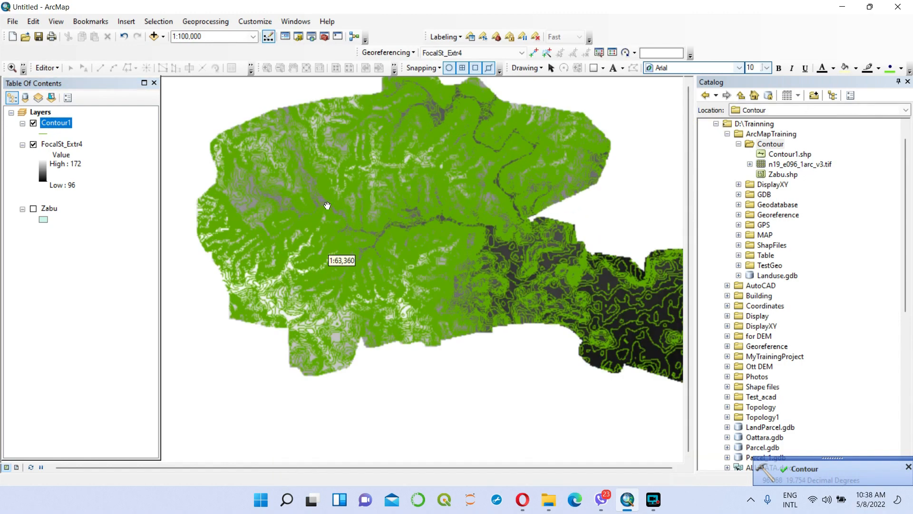
{"action": "scroll", "coordinate": [329, 206], "scroll_direction": "down", "scroll_amount": 2}
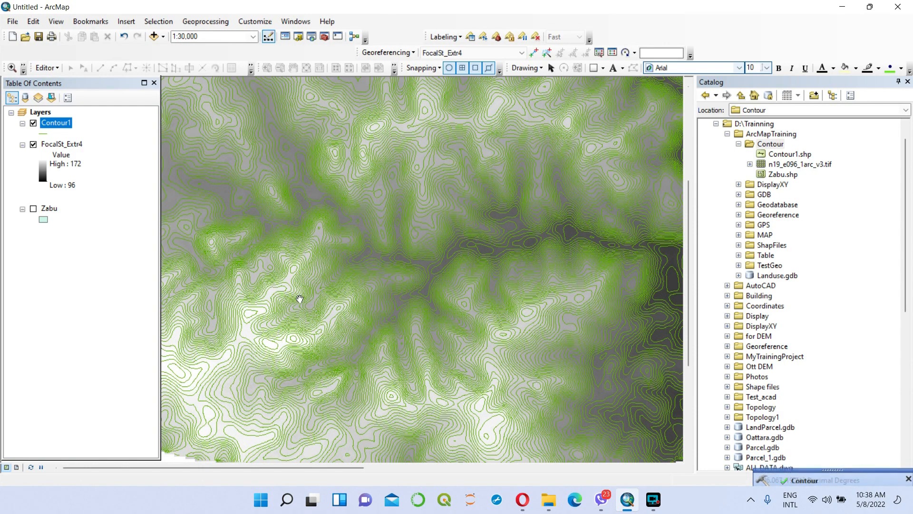
{"action": "scroll", "coordinate": [296, 299], "scroll_direction": "down", "scroll_amount": 1}
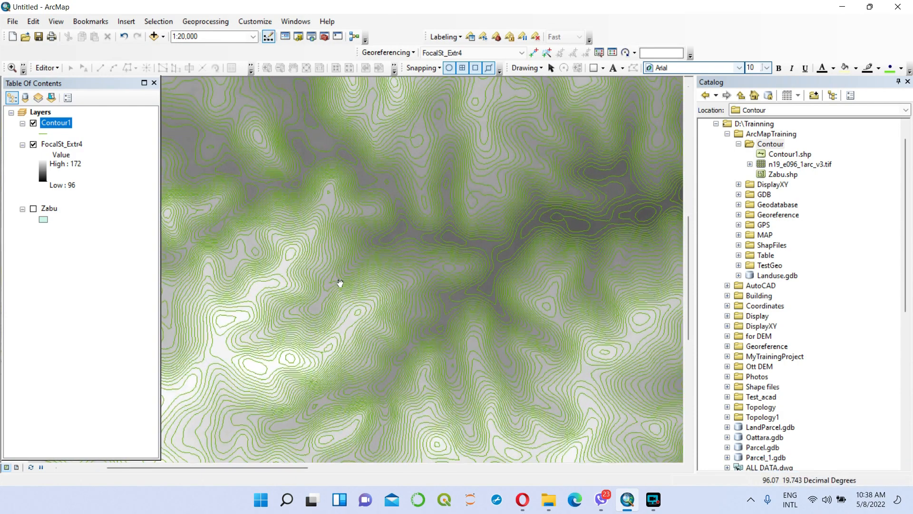
{"action": "left_click_drag", "start_coordinate": [349, 261], "coordinate": [511, 256]}
{"action": "scroll", "coordinate": [396, 264], "scroll_direction": "down", "scroll_amount": 2}
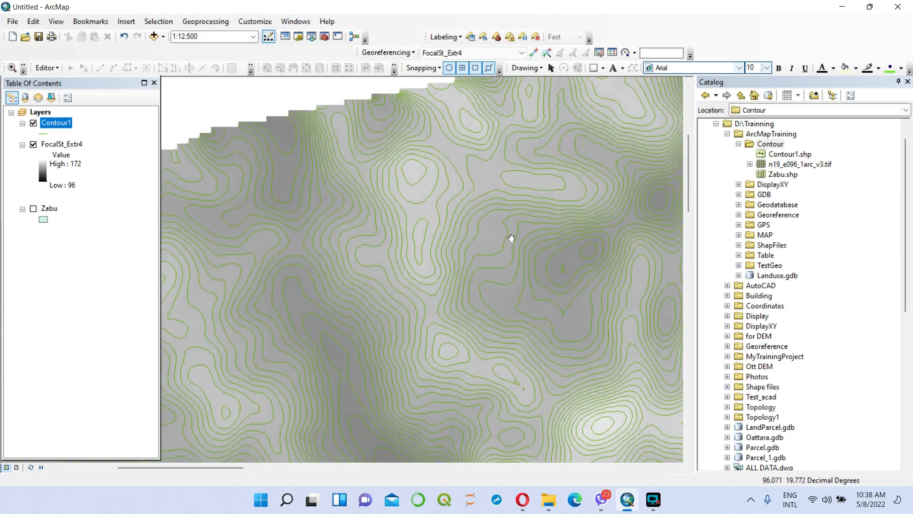
{"action": "left_click_drag", "start_coordinate": [511, 238], "coordinate": [340, 212]}
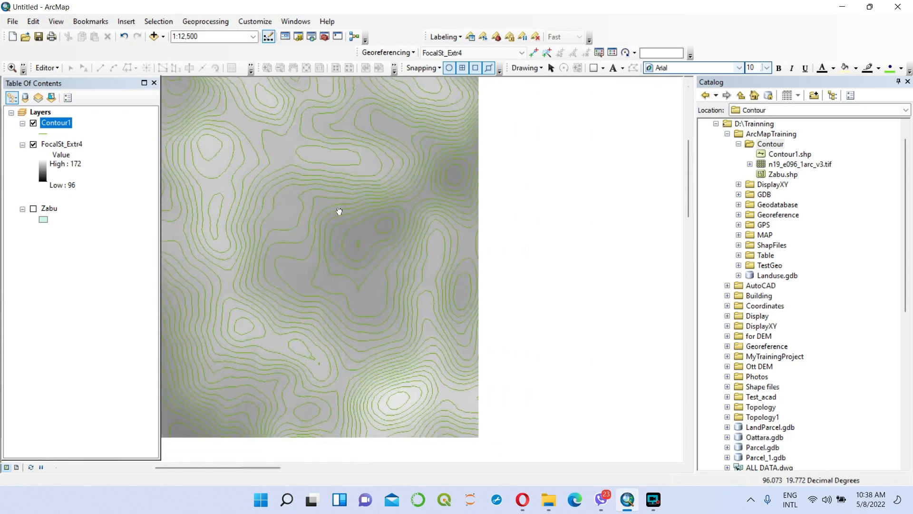
{"action": "left_click_drag", "start_coordinate": [558, 269], "coordinate": [261, 240]}
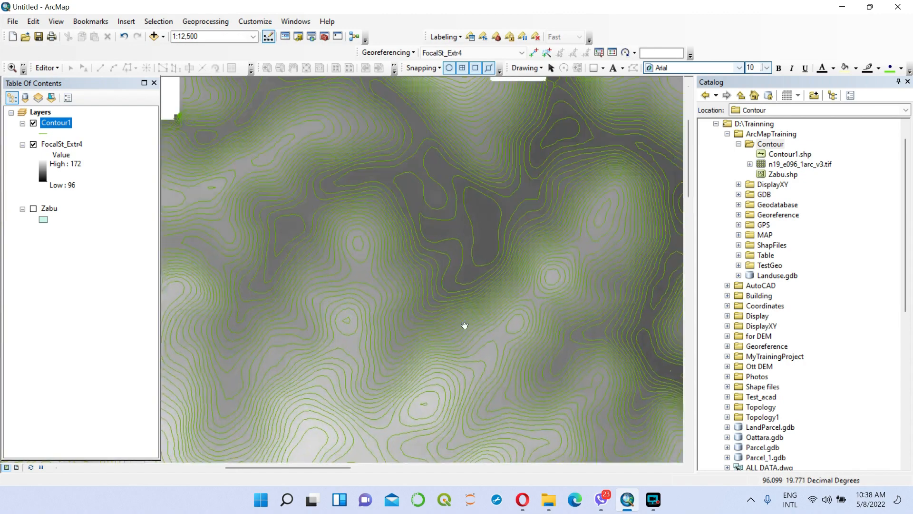
{"action": "left_click_drag", "start_coordinate": [581, 236], "coordinate": [259, 286]}
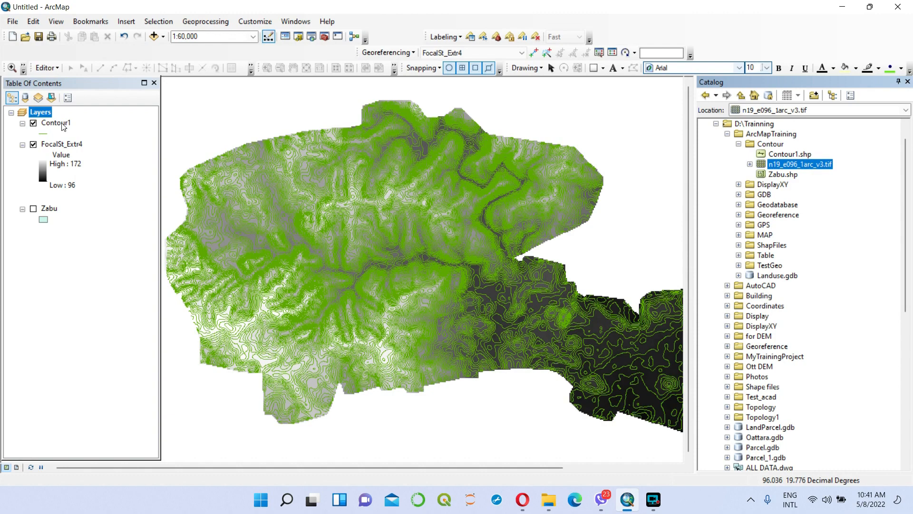
Review the elevation values in the Contour field of the Contour1 attribute table, and close the table.
{"action": "left_click", "coordinate": [63, 123]}
{"action": "right_click", "coordinate": [63, 123]}
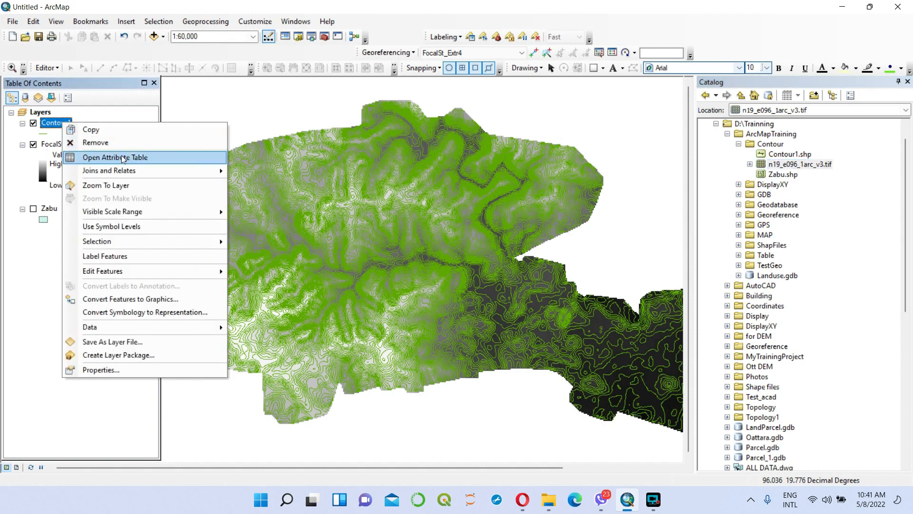
{"action": "left_click", "coordinate": [125, 157]}
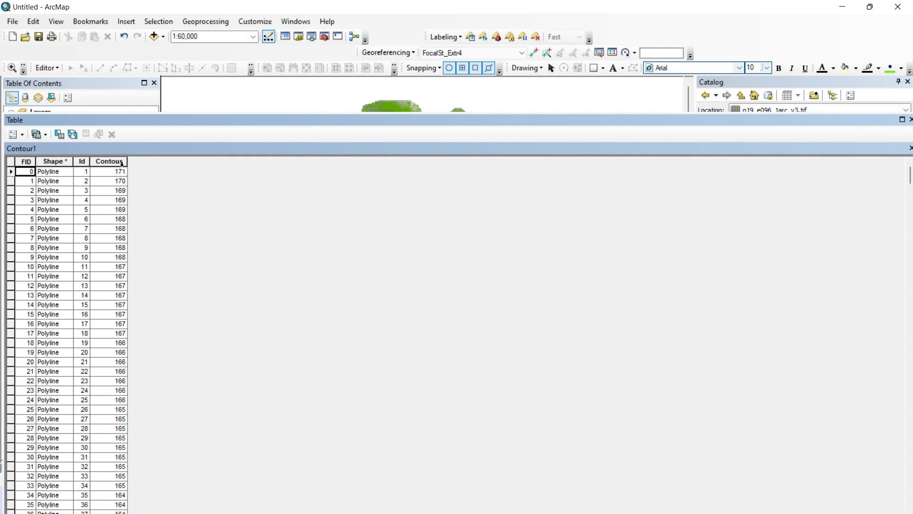
{"action": "scroll", "coordinate": [129, 407], "scroll_direction": "down", "scroll_amount": 16}
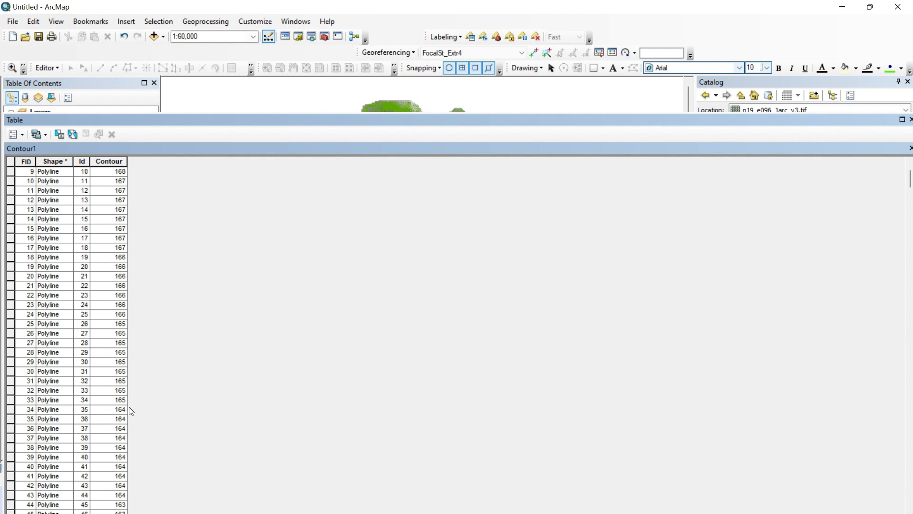
{"action": "scroll", "coordinate": [129, 426], "scroll_direction": "down", "scroll_amount": 4}
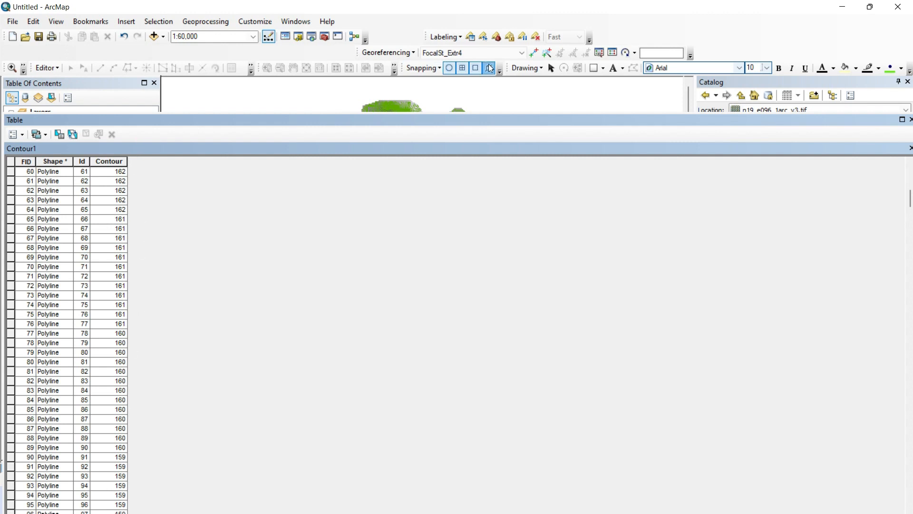
{"action": "left_click", "coordinate": [910, 149]}
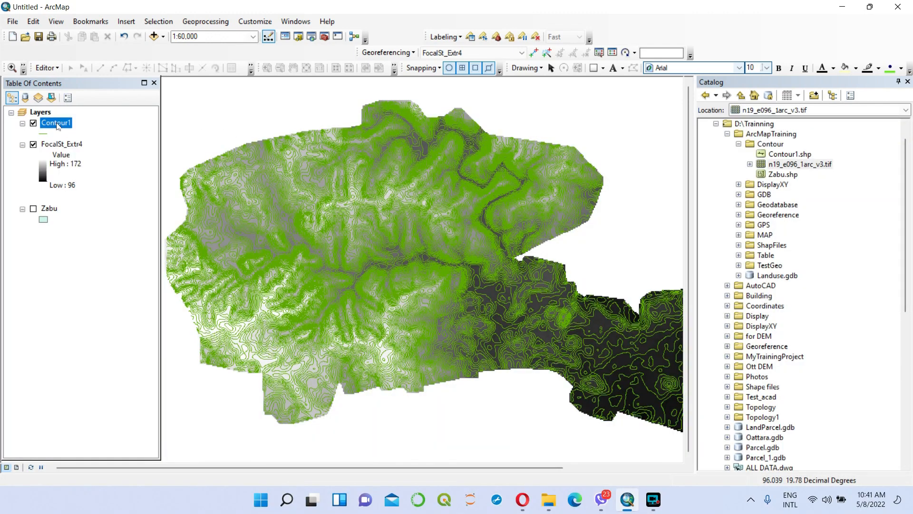
Label the Contour1 features with the Contour field in yellow text and apply the layer properties.
{"action": "right_click", "coordinate": [57, 125]}
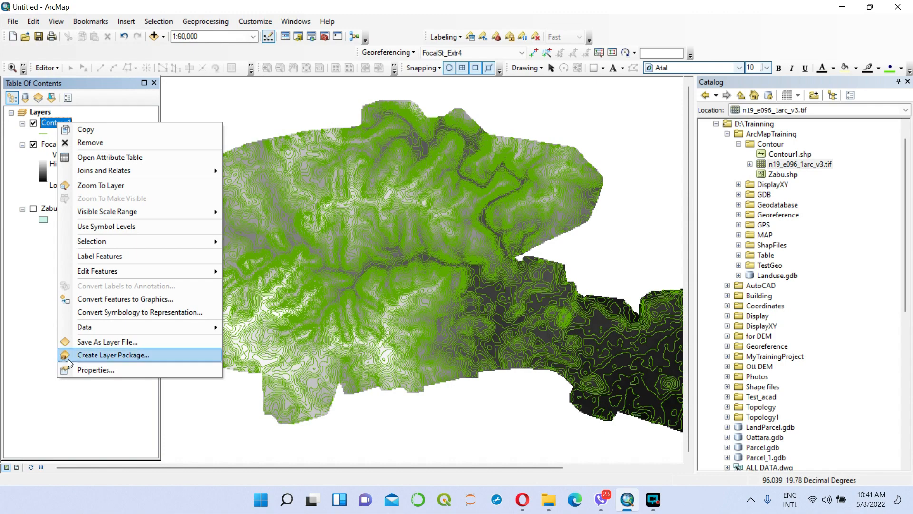
{"action": "left_click", "coordinate": [104, 370]}
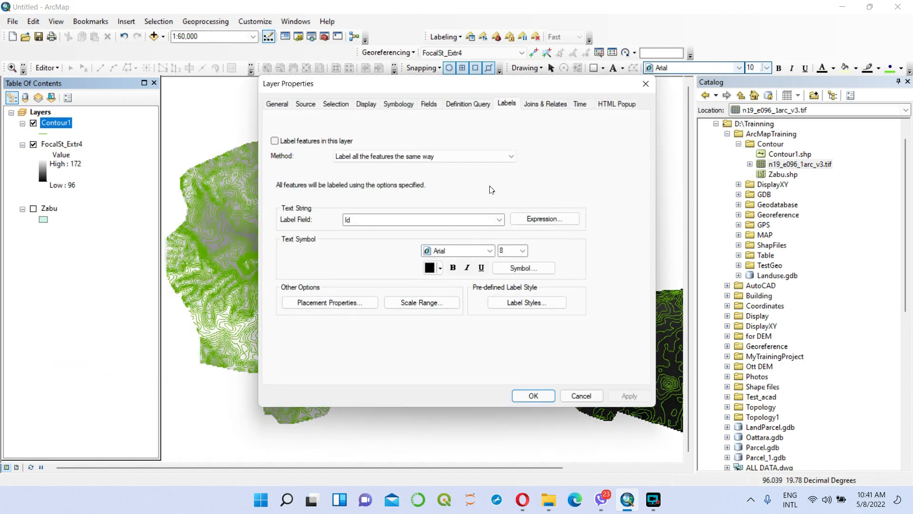
{"action": "left_click", "coordinate": [275, 141]}
{"action": "left_click", "coordinate": [500, 219]}
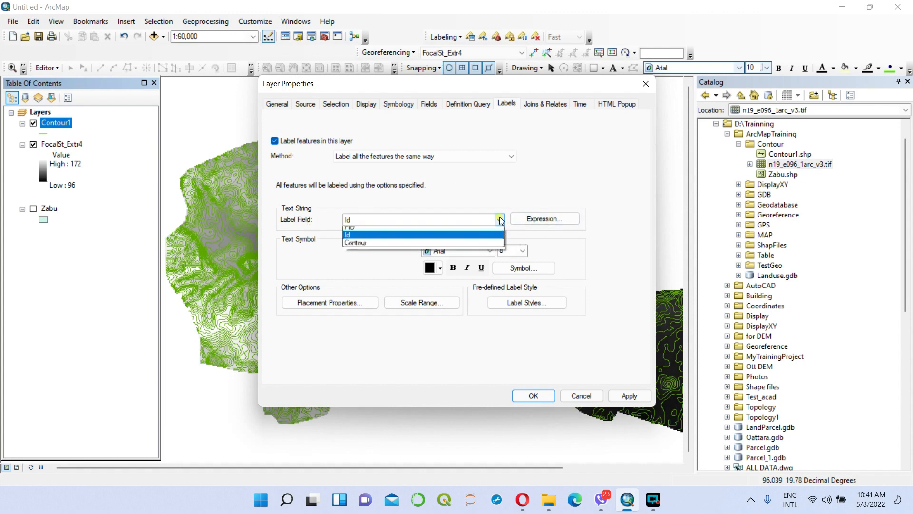
{"action": "left_click", "coordinate": [495, 246]}
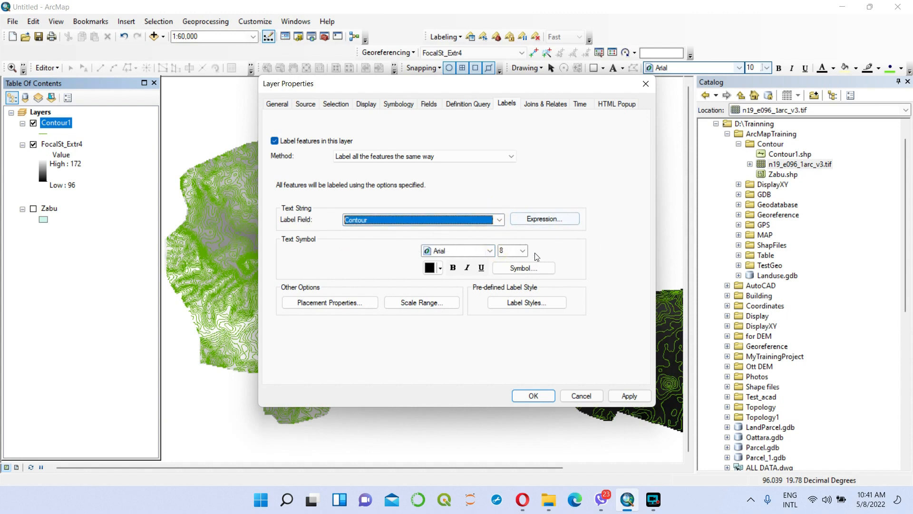
{"action": "left_click", "coordinate": [441, 268]}
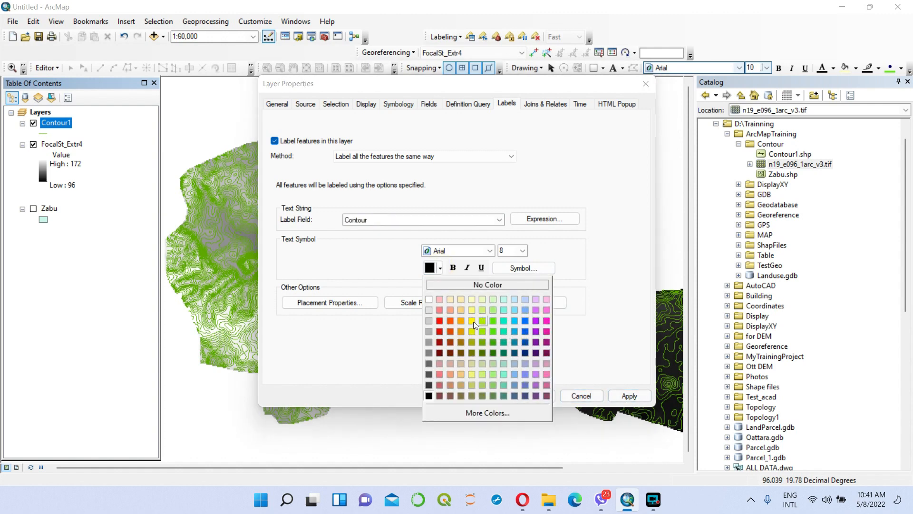
{"action": "left_click", "coordinate": [472, 320]}
{"action": "left_click", "coordinate": [620, 396]}
{"action": "left_click", "coordinate": [527, 396]}
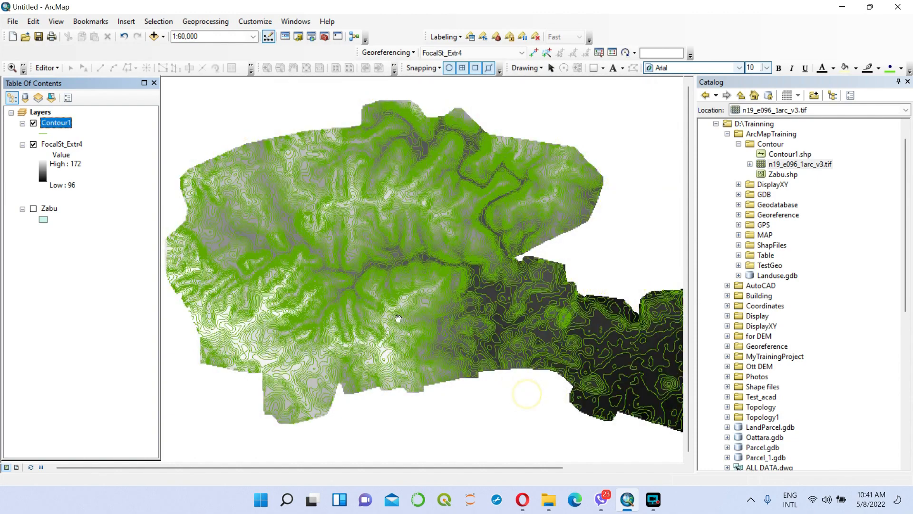
Examine the elevation labels along the contour lines at several scales across the Zabu area.
{"action": "scroll", "coordinate": [408, 277], "scroll_direction": "down", "scroll_amount": 1}
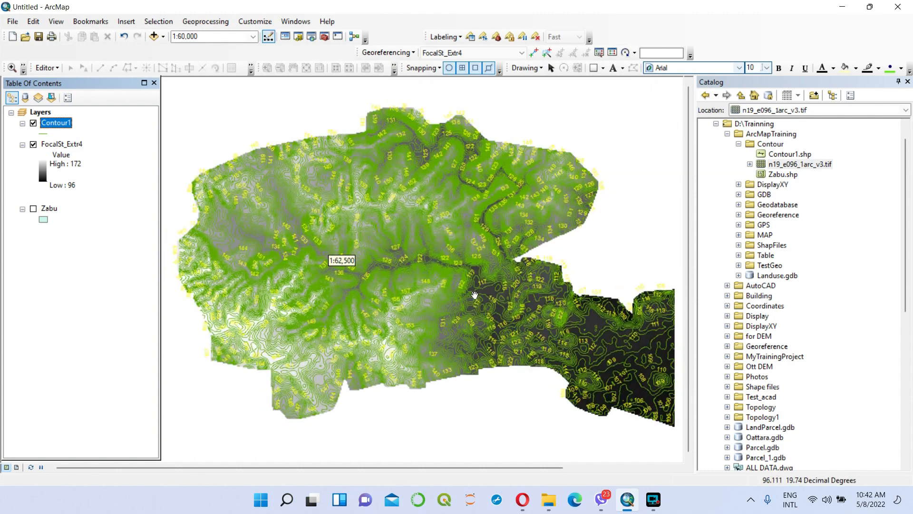
{"action": "scroll", "coordinate": [475, 295], "scroll_direction": "up", "scroll_amount": 2}
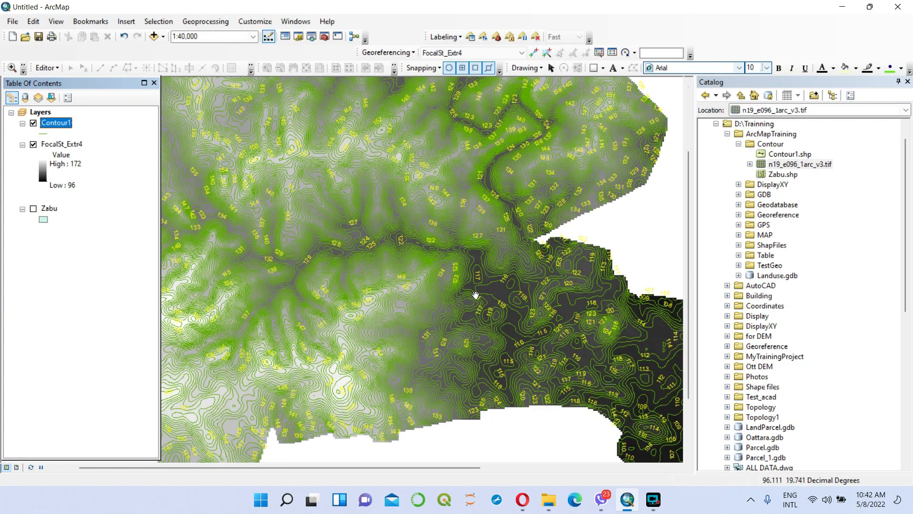
{"action": "scroll", "coordinate": [475, 295], "scroll_direction": "up", "scroll_amount": 2}
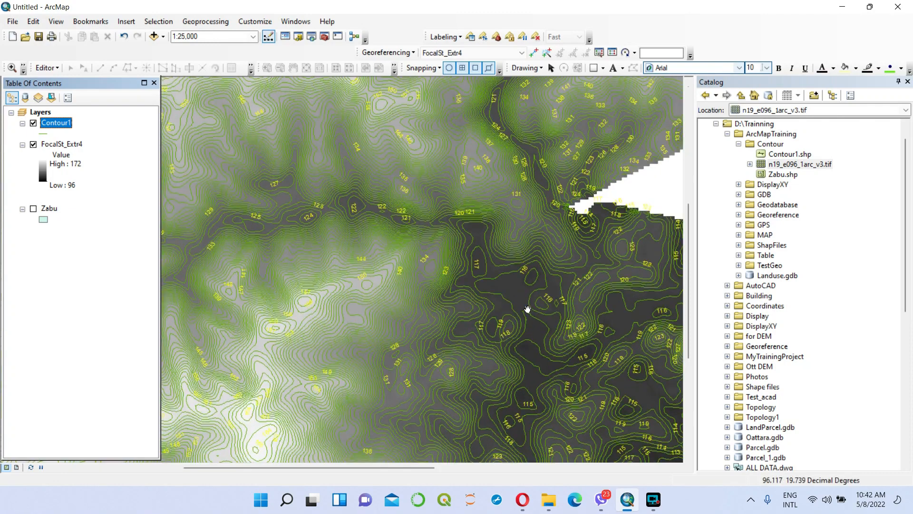
{"action": "scroll", "coordinate": [325, 225], "scroll_direction": "down", "scroll_amount": 1}
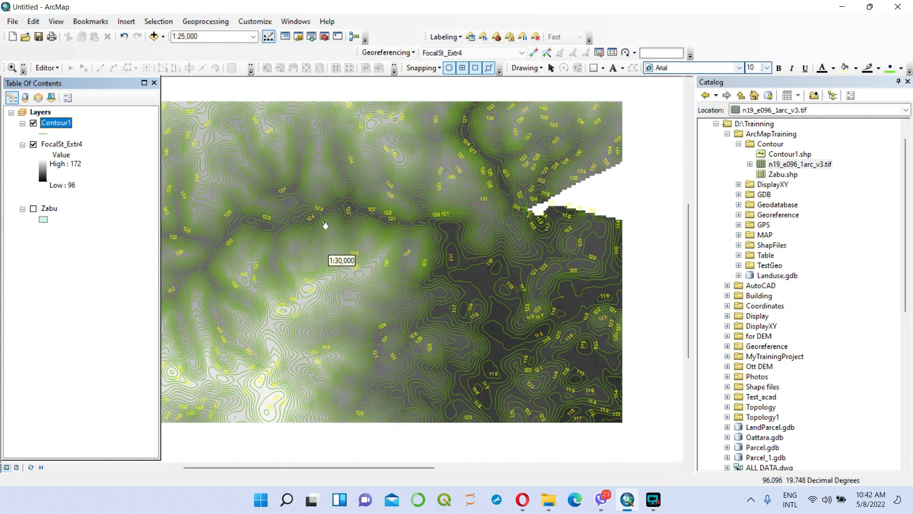
{"action": "scroll", "coordinate": [482, 177], "scroll_direction": "down", "scroll_amount": 2}
{"action": "scroll", "coordinate": [480, 181], "scroll_direction": "up", "scroll_amount": 2}
{"action": "left_click_drag", "start_coordinate": [528, 346], "coordinate": [480, 281]}
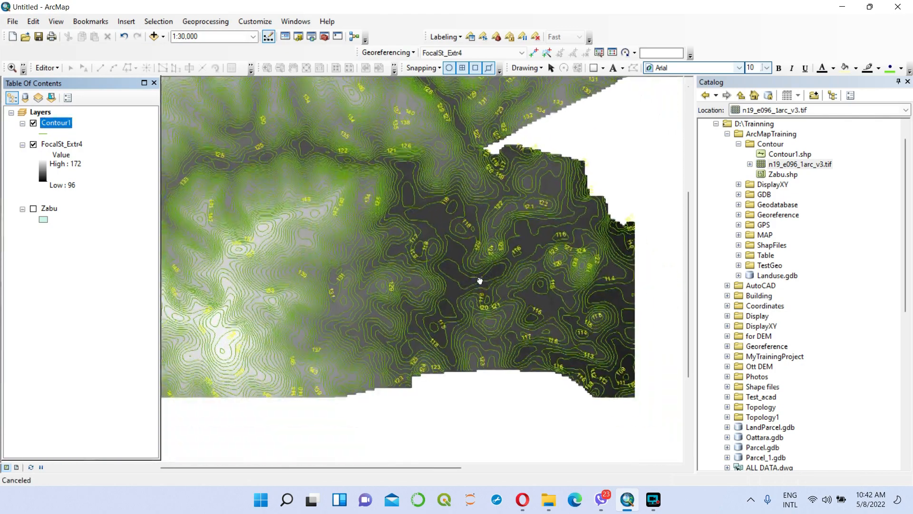
{"action": "scroll", "coordinate": [487, 253], "scroll_direction": "up", "scroll_amount": 2}
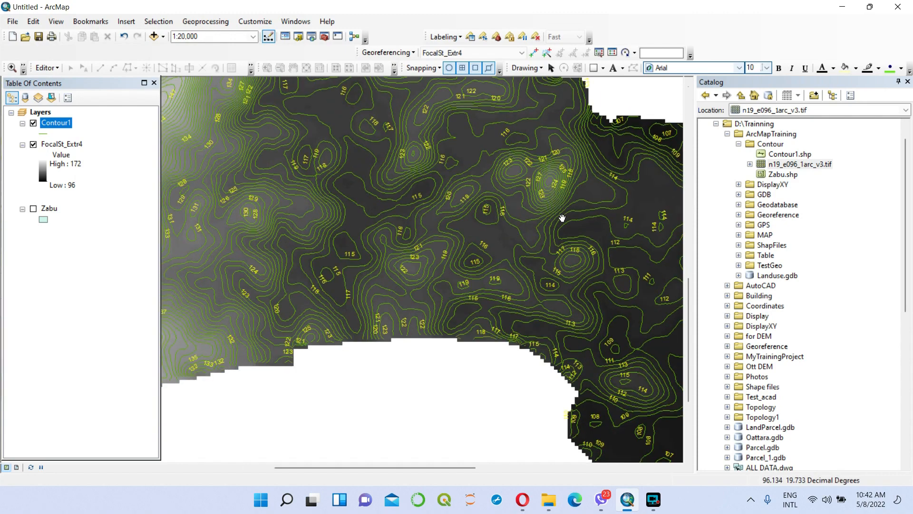
Remove the Contour1 layer from the map and bring the whole FocalSt_Extr4 raster into view.
{"action": "left_click", "coordinate": [58, 125]}
{"action": "right_click", "coordinate": [57, 123]}
{"action": "left_click", "coordinate": [76, 411]}
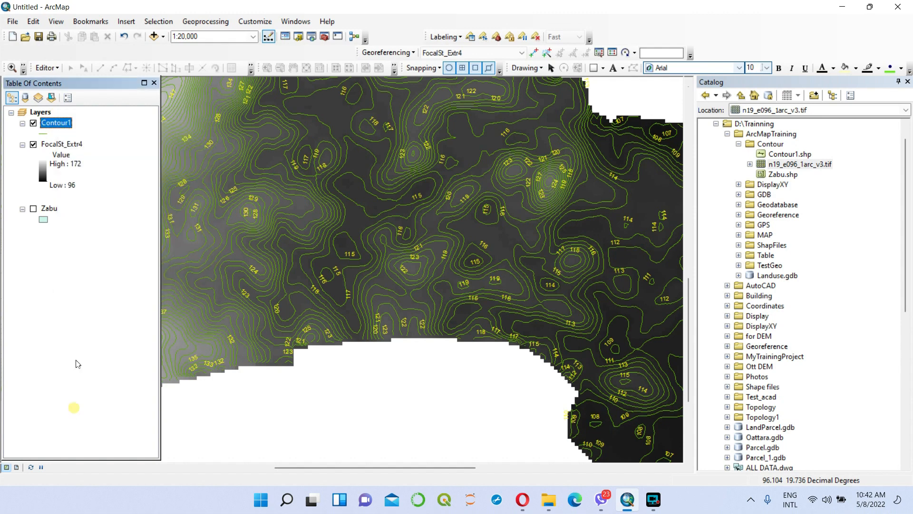
{"action": "right_click", "coordinate": [59, 126]}
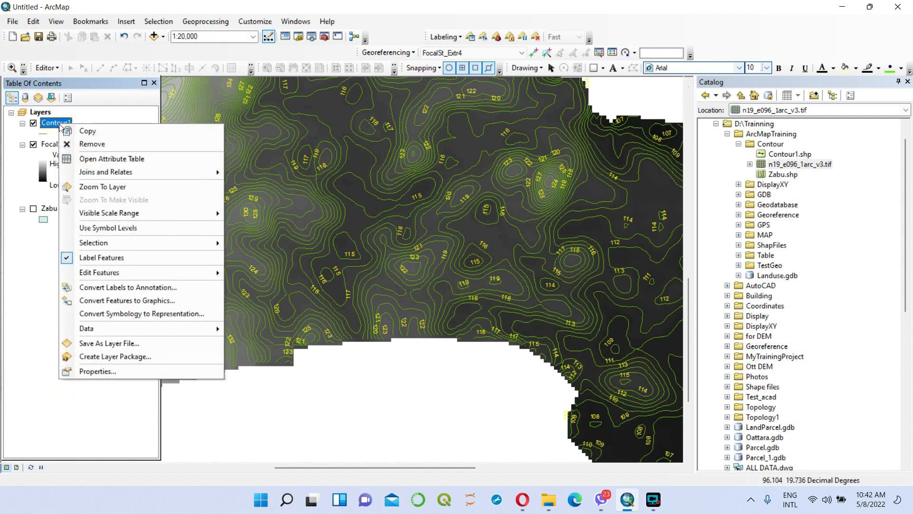
{"action": "left_click", "coordinate": [100, 142]}
{"action": "scroll", "coordinate": [523, 233], "scroll_direction": "down", "scroll_amount": 4}
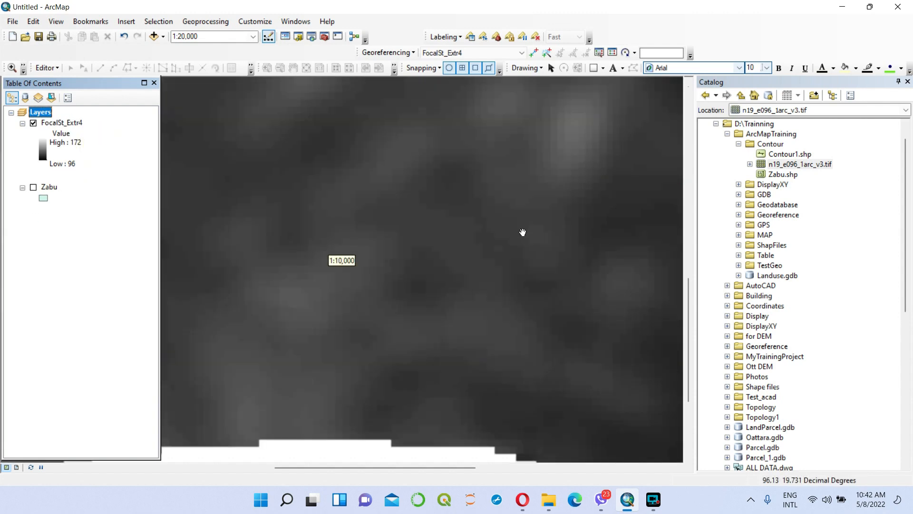
{"action": "scroll", "coordinate": [528, 230], "scroll_direction": "up", "scroll_amount": 3}
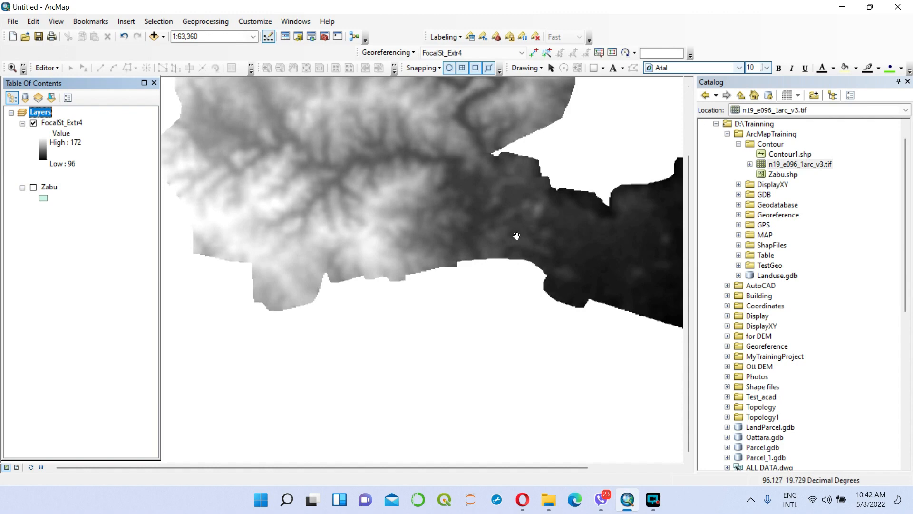
{"action": "scroll", "coordinate": [505, 236], "scroll_direction": "down", "scroll_amount": 2}
{"action": "left_click_drag", "start_coordinate": [498, 196], "coordinate": [484, 237]}
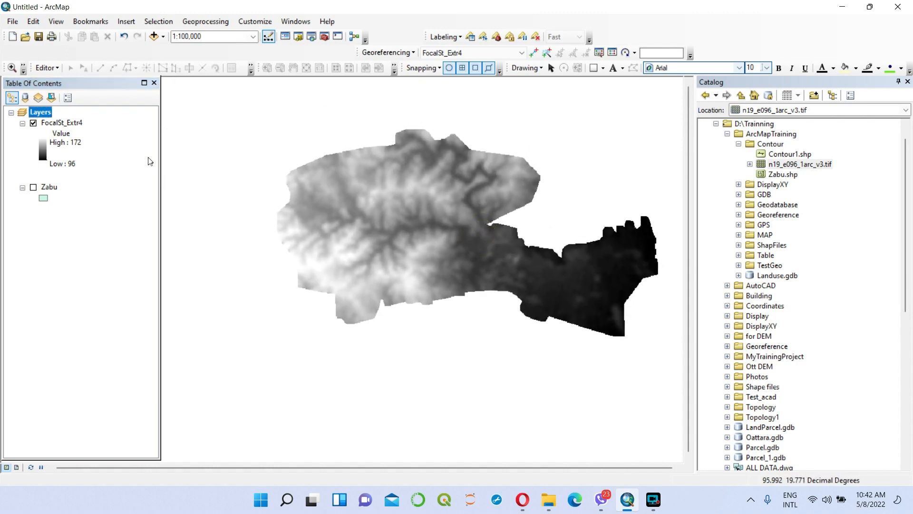
Start the Contour with Barriers tool with FocalSt_Extr4 as input raster and save the output as Contour_index in the Contour folder.
{"action": "left_click", "coordinate": [324, 37]}
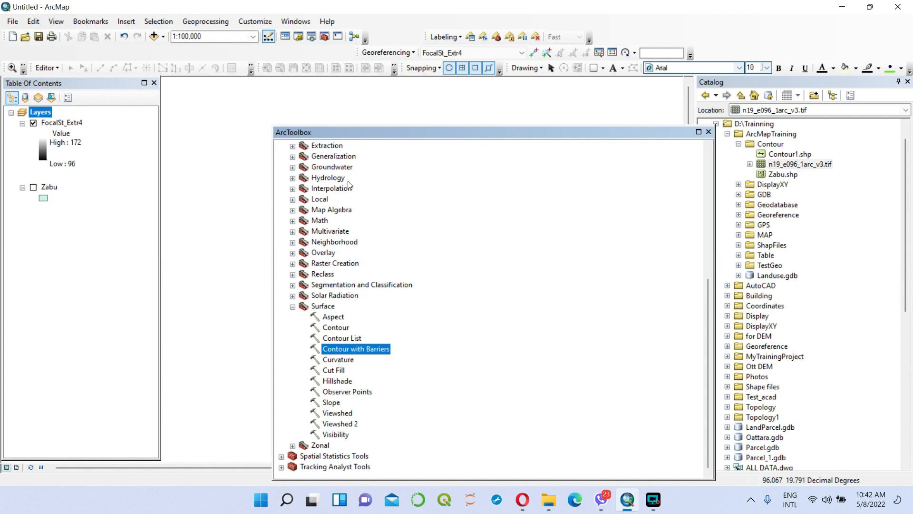
{"action": "scroll", "coordinate": [350, 184], "scroll_direction": "up", "scroll_amount": 3}
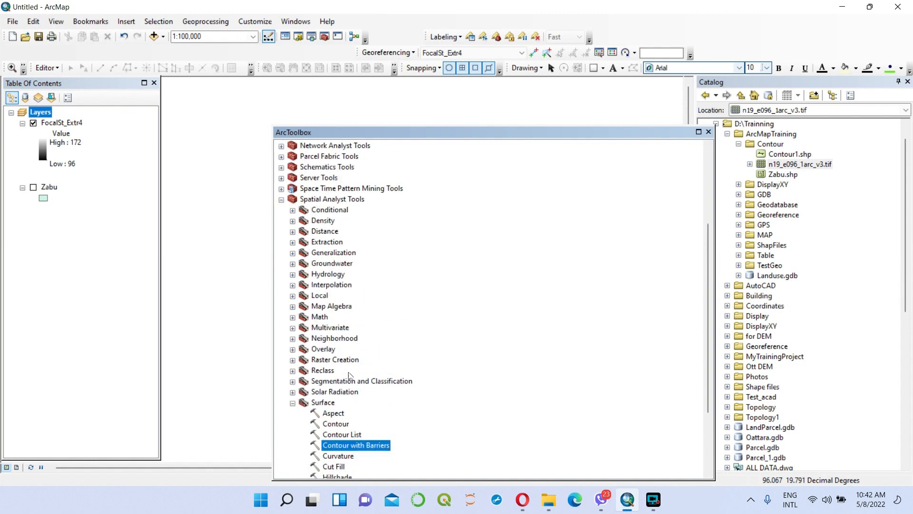
{"action": "double_click", "coordinate": [367, 446]}
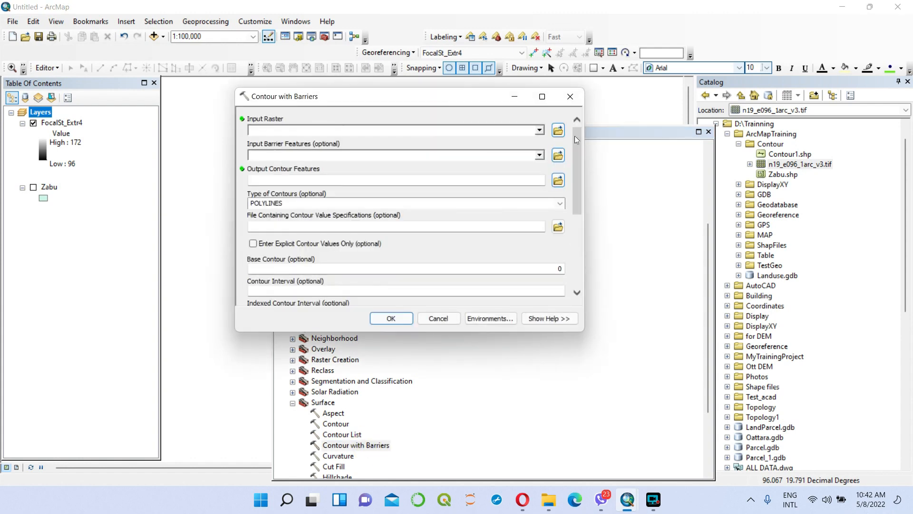
{"action": "left_click", "coordinate": [539, 130]}
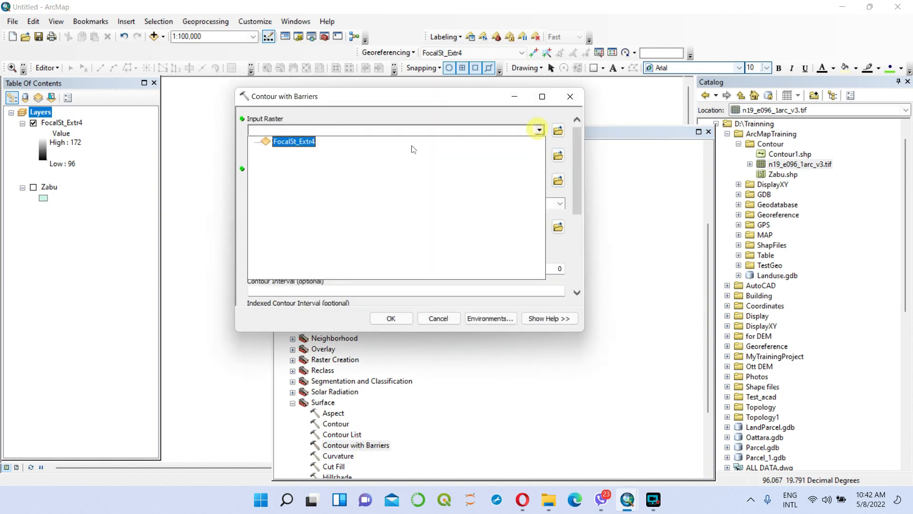
{"action": "left_click", "coordinate": [295, 142]}
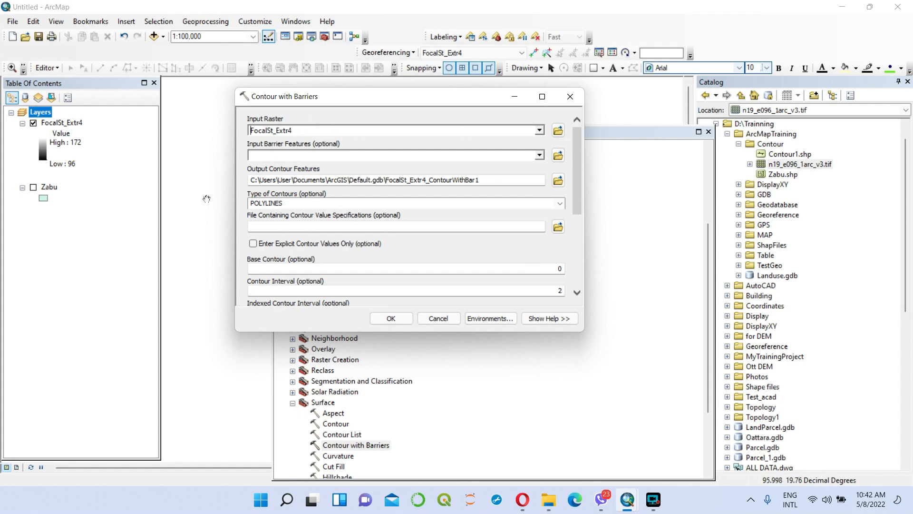
{"action": "left_click", "coordinate": [559, 181]}
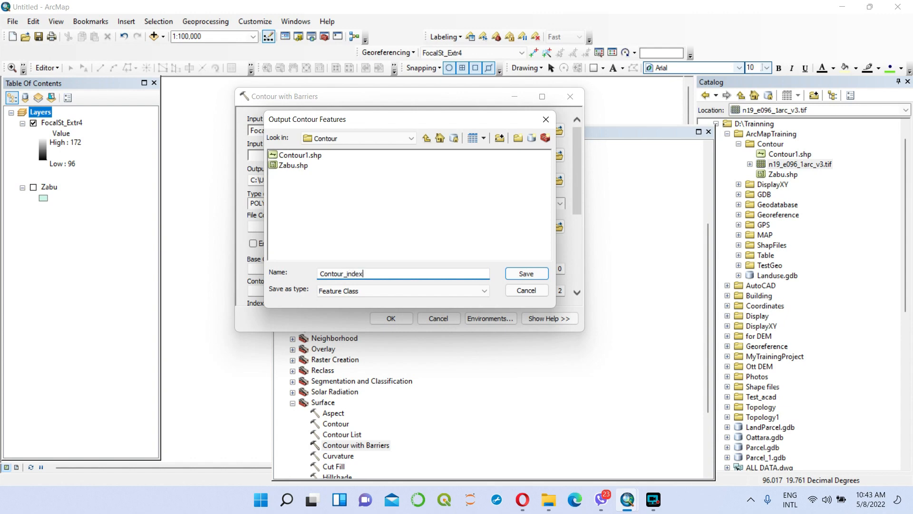
{"action": "left_click", "coordinate": [526, 273]}
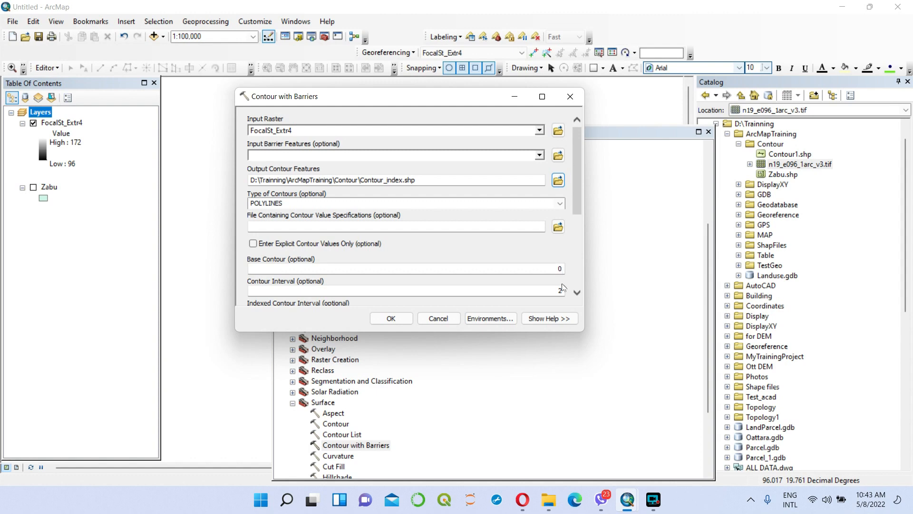
Set the contour interval to 1 and the indexed contour interval to 5.
{"action": "left_click_drag", "start_coordinate": [563, 291], "coordinate": [549, 290]}
{"action": "type", "text": "1"}
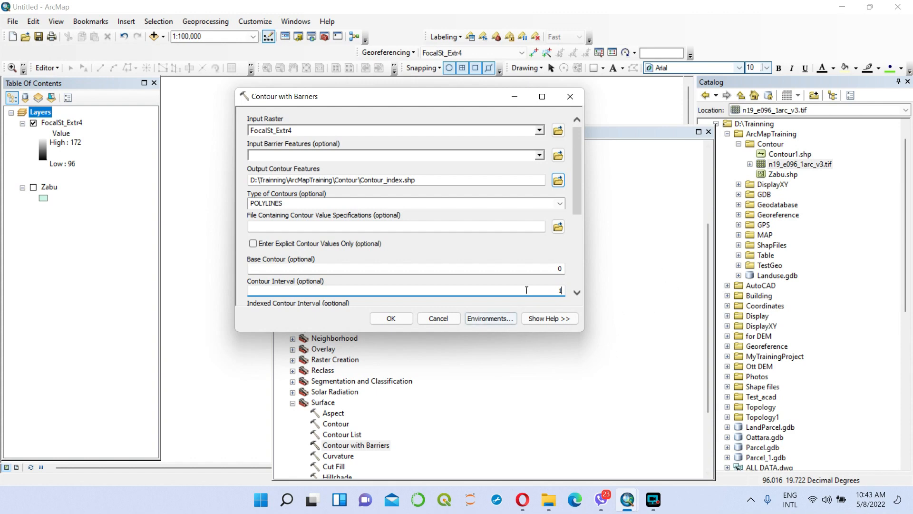
{"action": "scroll", "coordinate": [528, 271], "scroll_direction": "down", "scroll_amount": 3}
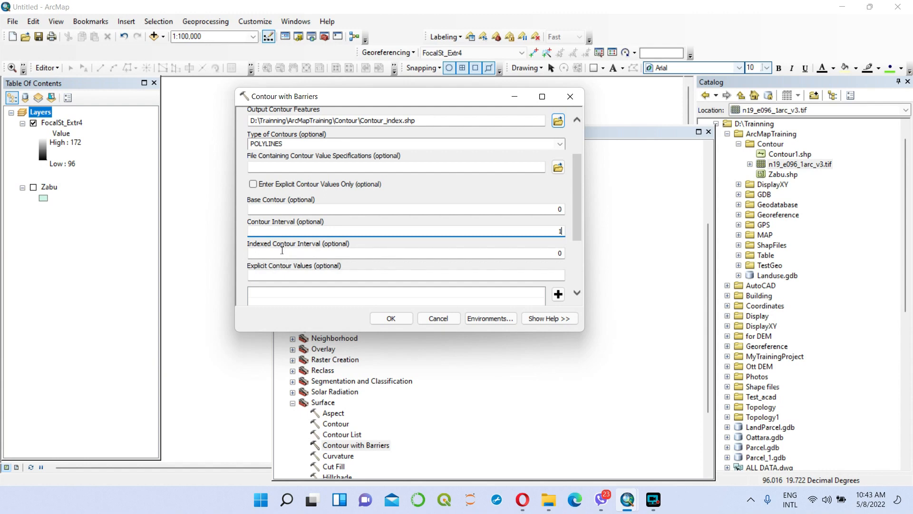
{"action": "double_click", "coordinate": [555, 253]}
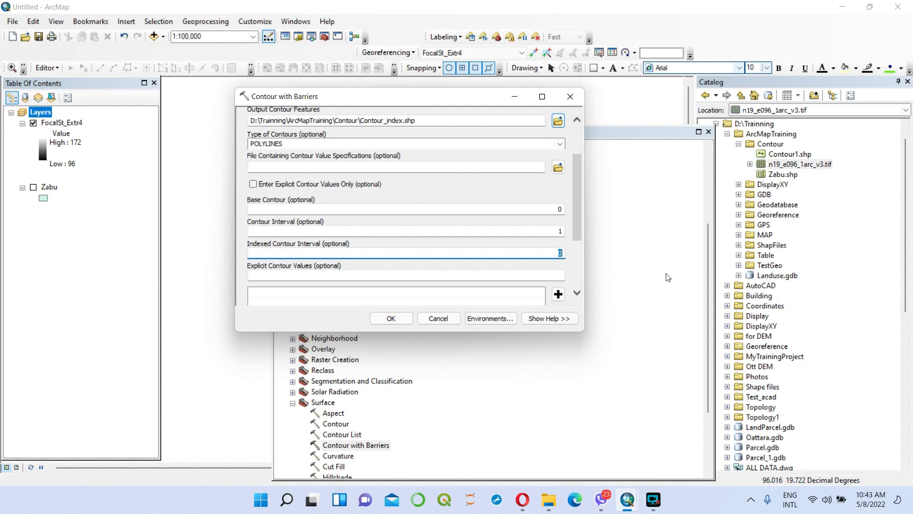
{"action": "type", "text": "5"}
{"action": "scroll", "coordinate": [469, 245], "scroll_direction": "down", "scroll_amount": 3}
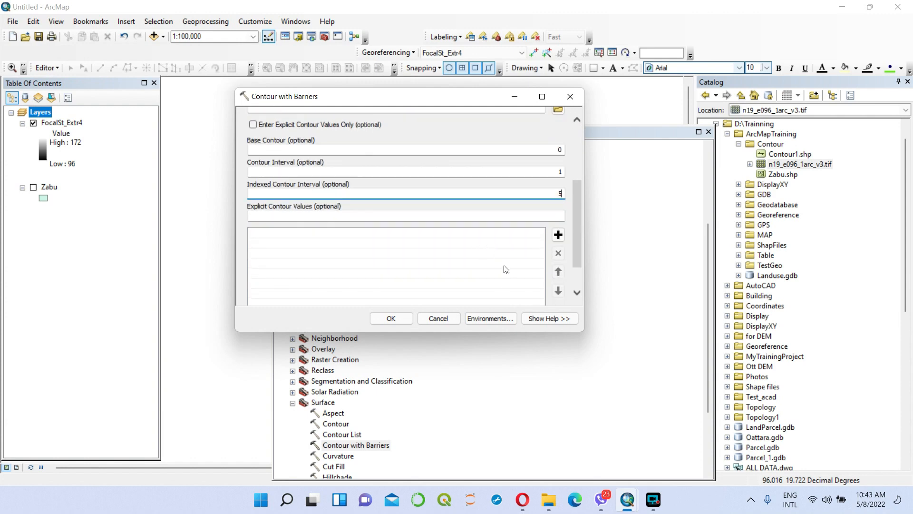
Set the tool's processing extent environment to Same as layer Zabu.
{"action": "left_click", "coordinate": [485, 317]}
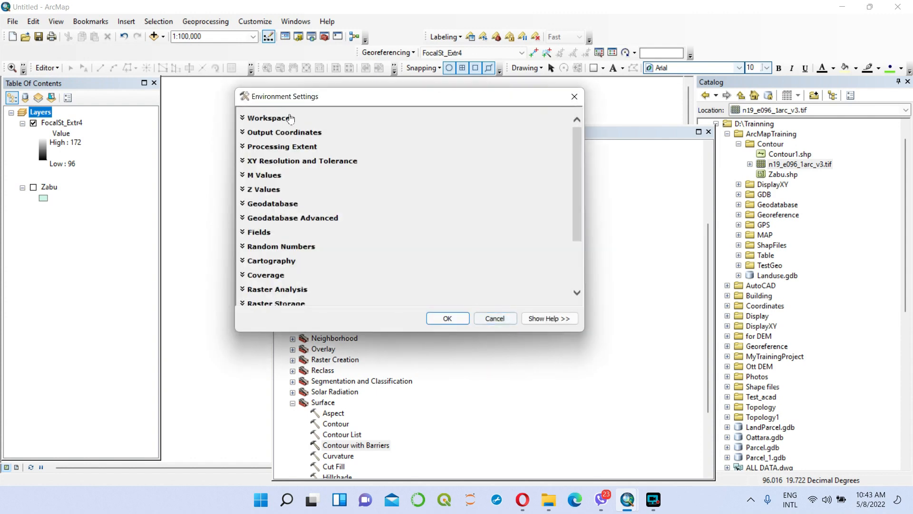
{"action": "left_click", "coordinate": [284, 146]}
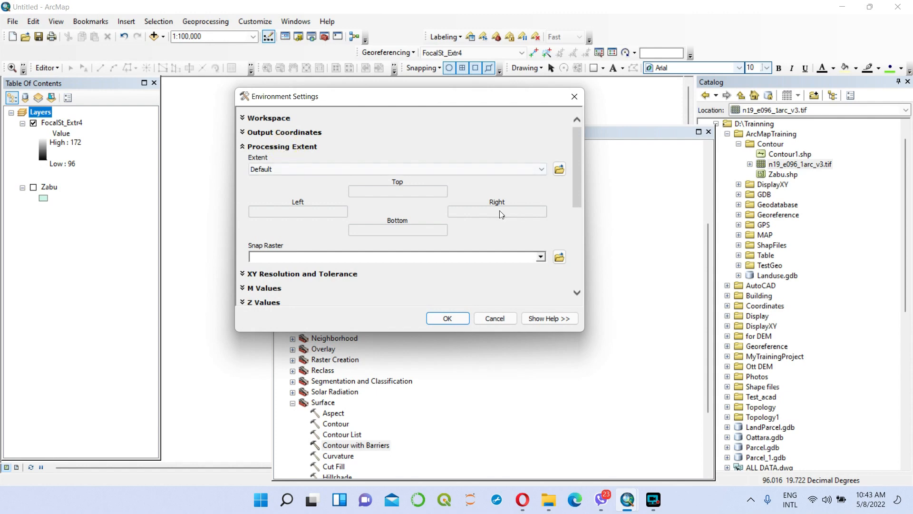
{"action": "left_click", "coordinate": [541, 169]}
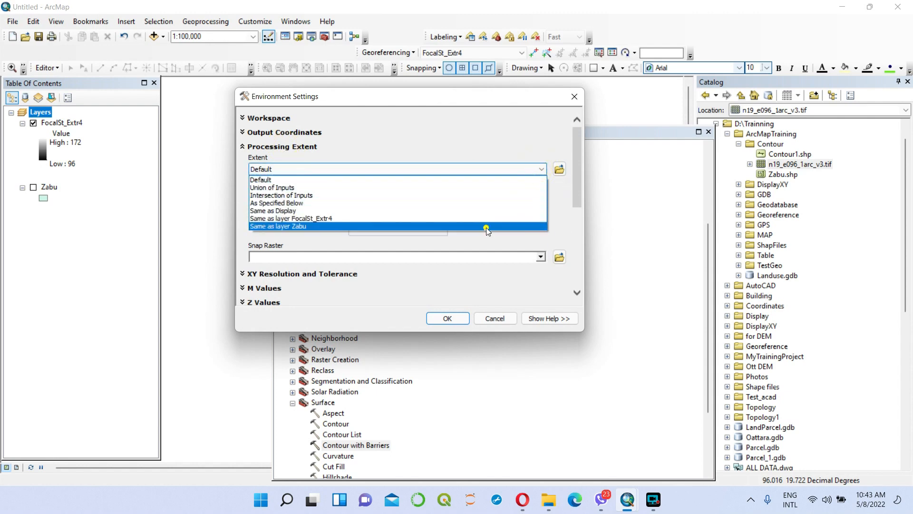
{"action": "left_click", "coordinate": [487, 226]}
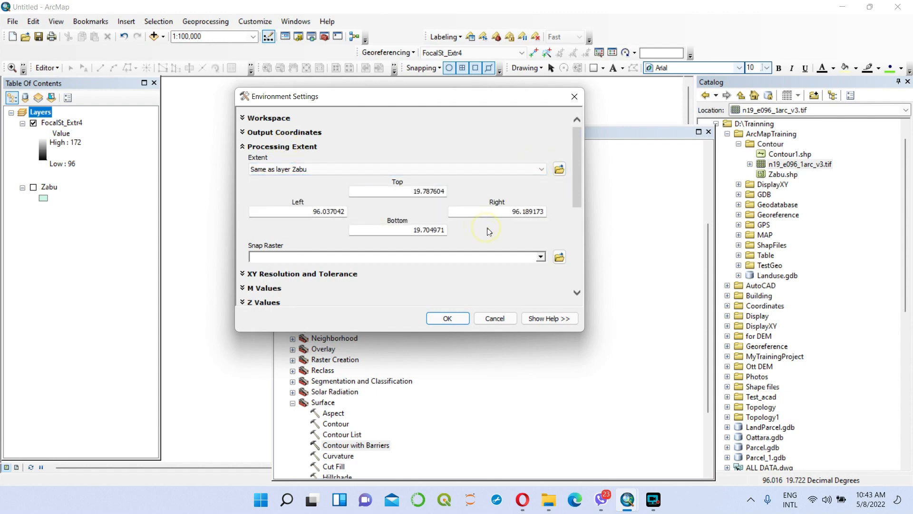
{"action": "left_click", "coordinate": [243, 147]}
Choose Zabu as the mask in the Raster Analysis environment settings.
{"action": "left_click", "coordinate": [243, 289]}
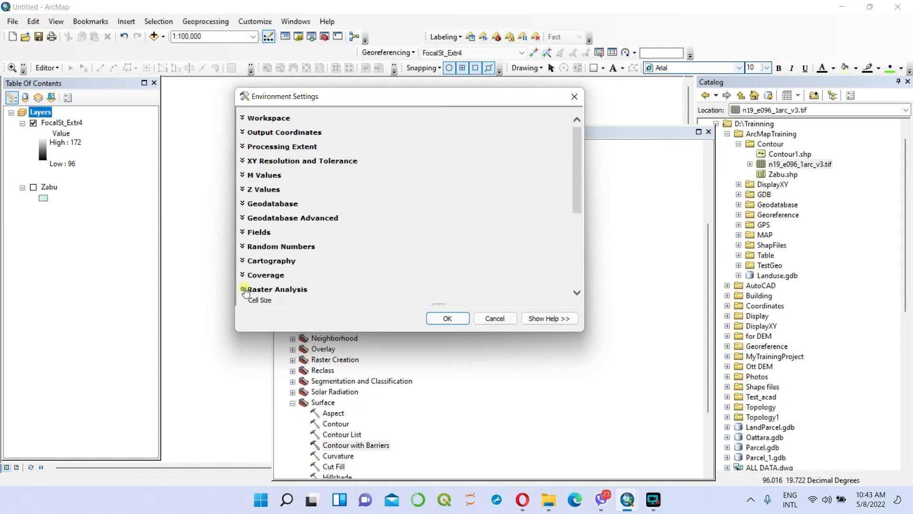
{"action": "scroll", "coordinate": [337, 245], "scroll_direction": "down", "scroll_amount": 4}
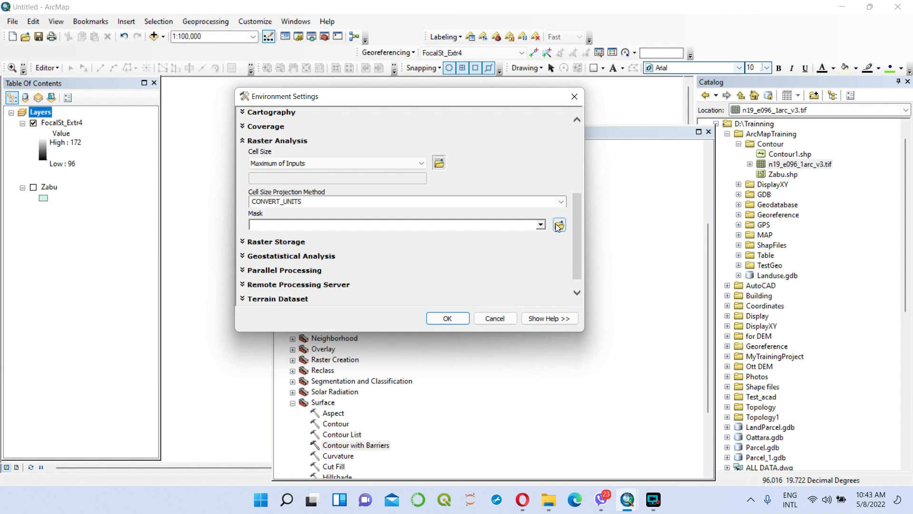
{"action": "left_click", "coordinate": [541, 224]}
{"action": "left_click", "coordinate": [297, 250]}
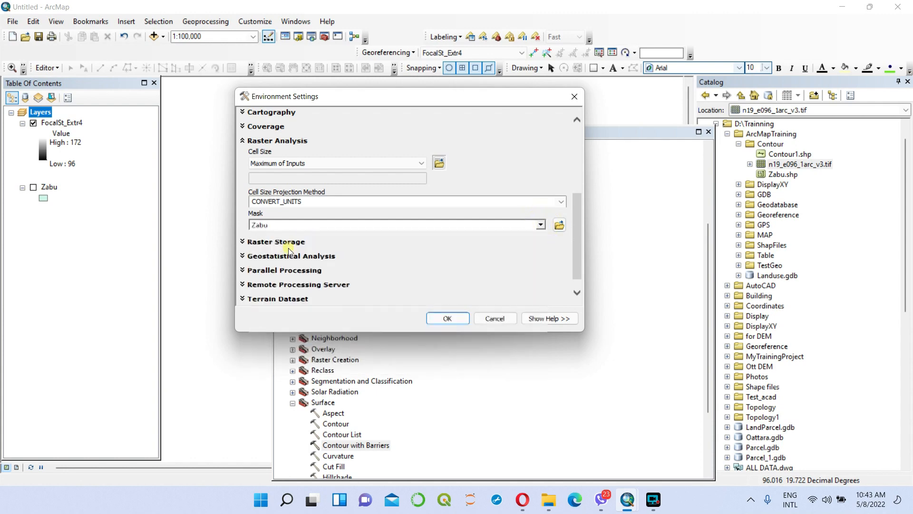
Accept the environment settings, run Contour with Barriers, and close the ArcToolbox window.
{"action": "left_click", "coordinate": [448, 318]}
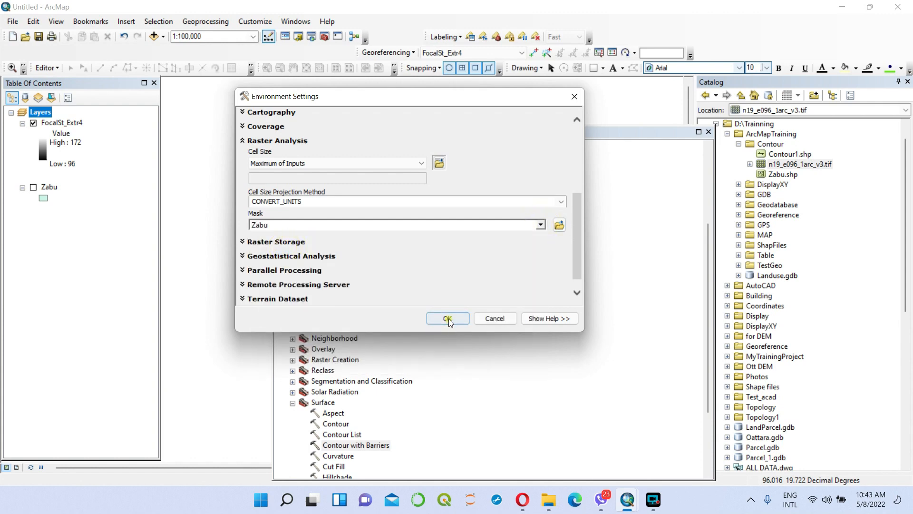
{"action": "left_click", "coordinate": [392, 319]}
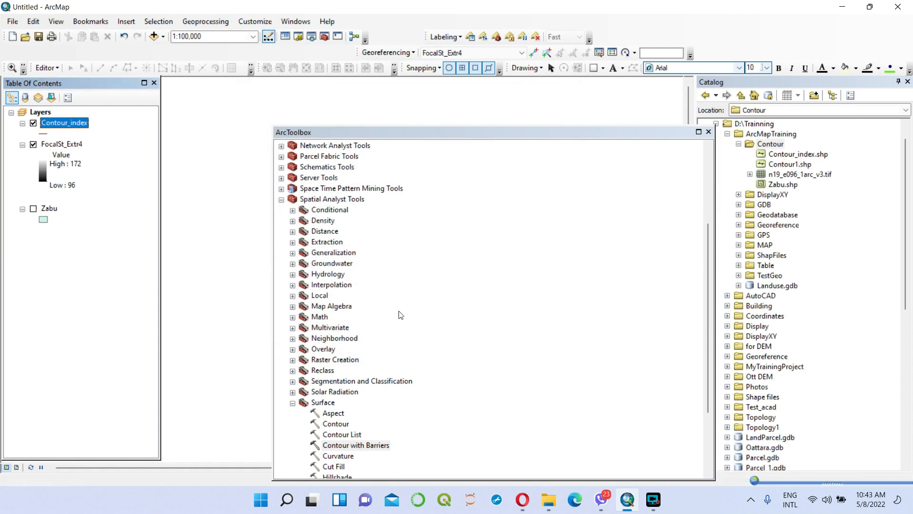
{"action": "left_click", "coordinate": [709, 132]}
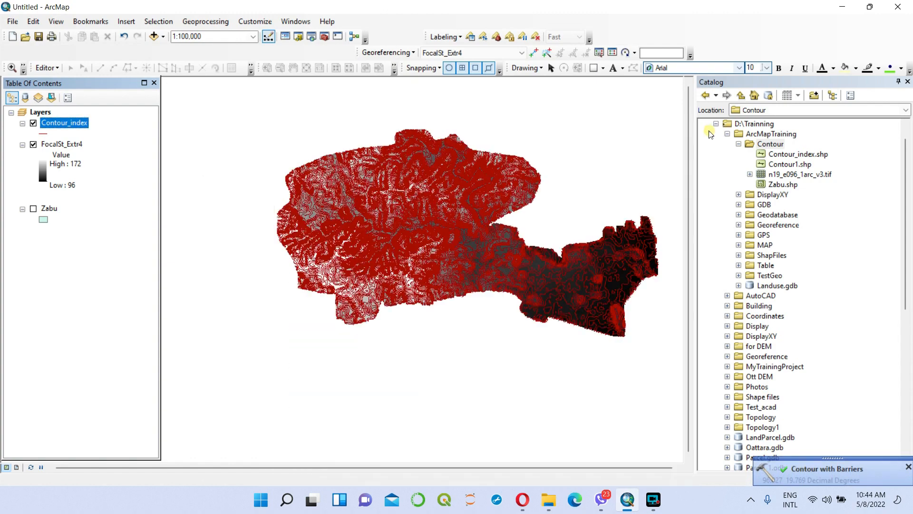
Examine the Contour_index lines on the map and compare the Contour and Type values in the layer's attribute table.
{"action": "scroll", "coordinate": [376, 217], "scroll_direction": "up", "scroll_amount": 1}
{"action": "scroll", "coordinate": [376, 218], "scroll_direction": "down", "scroll_amount": 2}
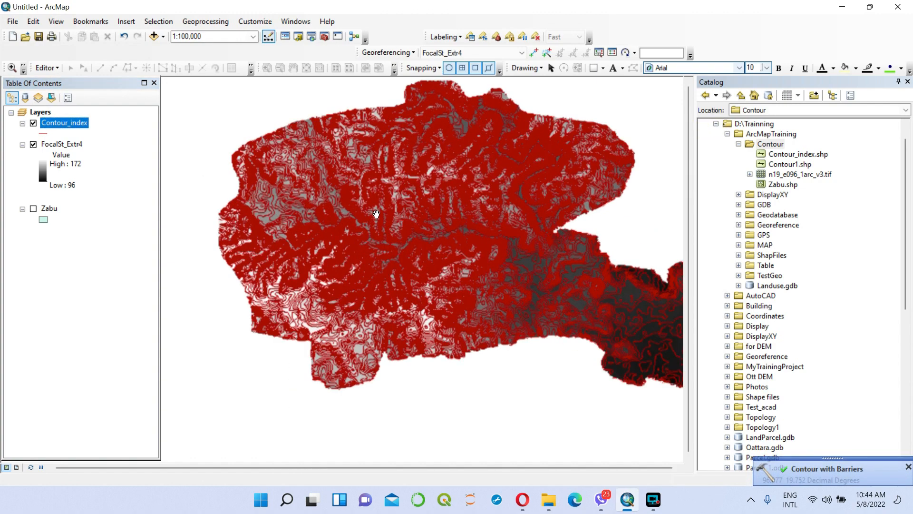
{"action": "scroll", "coordinate": [377, 213], "scroll_direction": "down", "scroll_amount": 1}
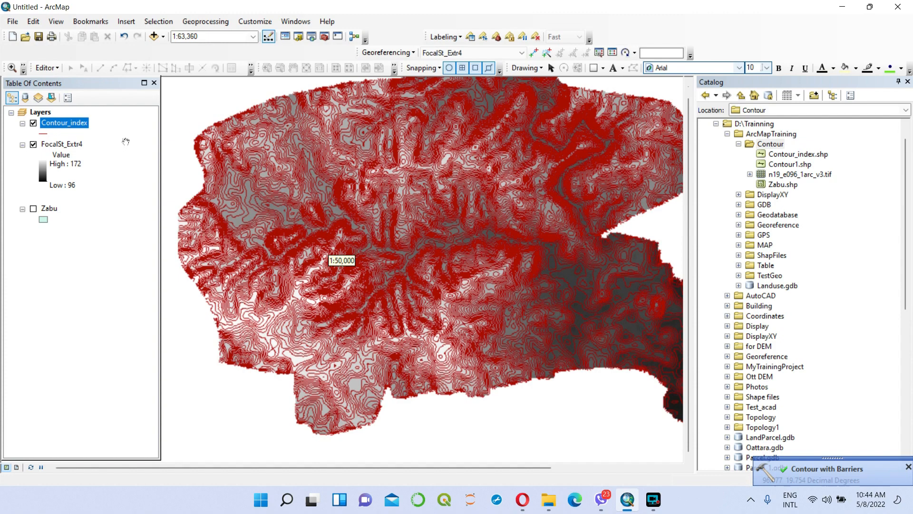
{"action": "right_click", "coordinate": [69, 123]}
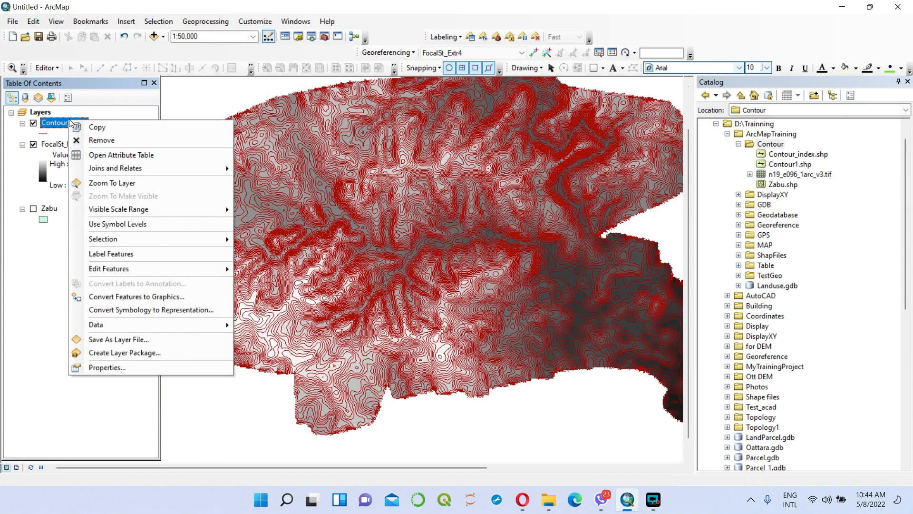
{"action": "left_click", "coordinate": [119, 154]}
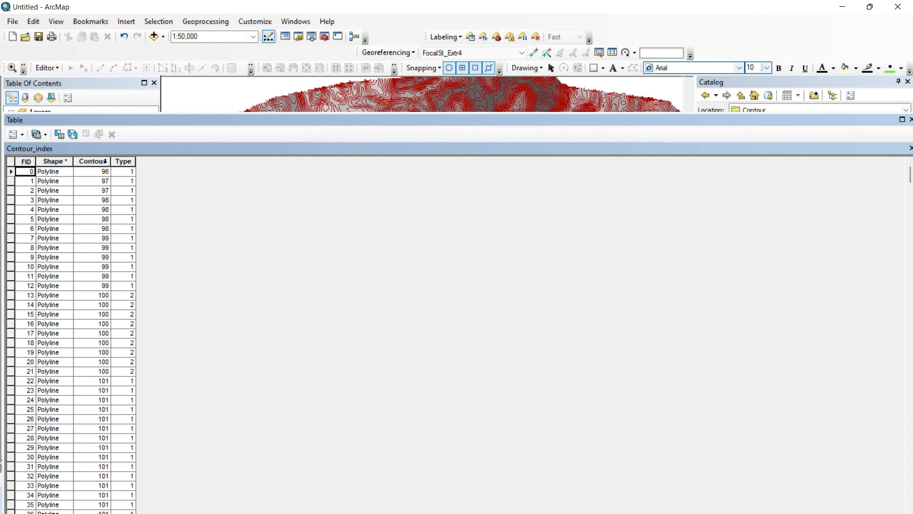
{"action": "left_click_drag", "start_coordinate": [135, 161], "coordinate": [157, 161]}
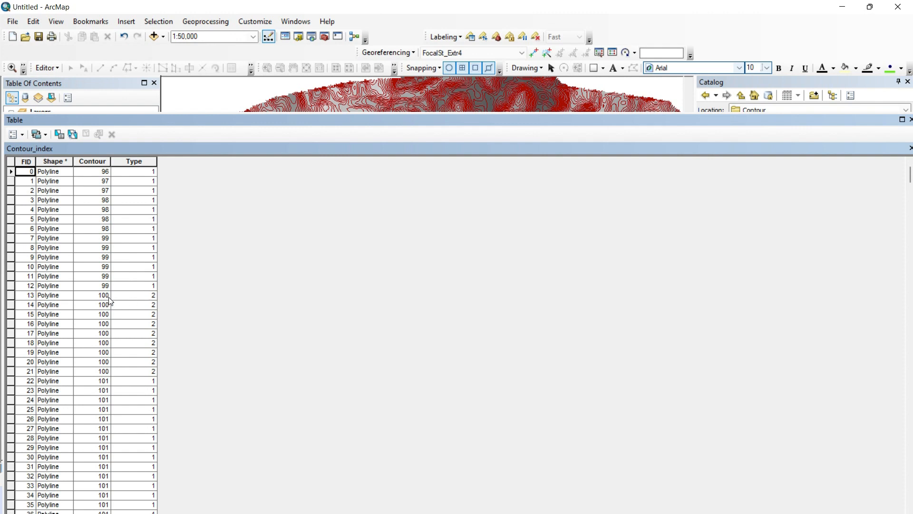
{"action": "scroll", "coordinate": [148, 367], "scroll_direction": "down", "scroll_amount": 4}
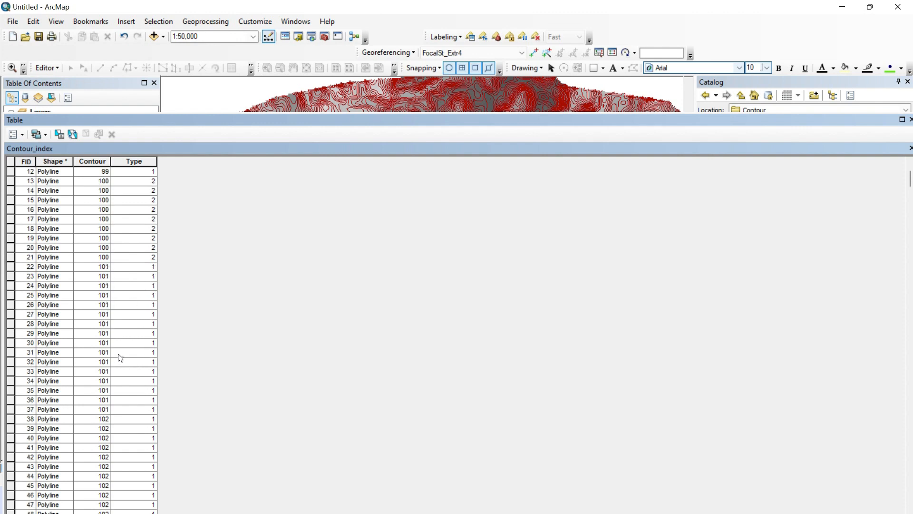
{"action": "scroll", "coordinate": [118, 376], "scroll_direction": "down", "scroll_amount": 18}
{"action": "scroll", "coordinate": [122, 370], "scroll_direction": "down", "scroll_amount": 6}
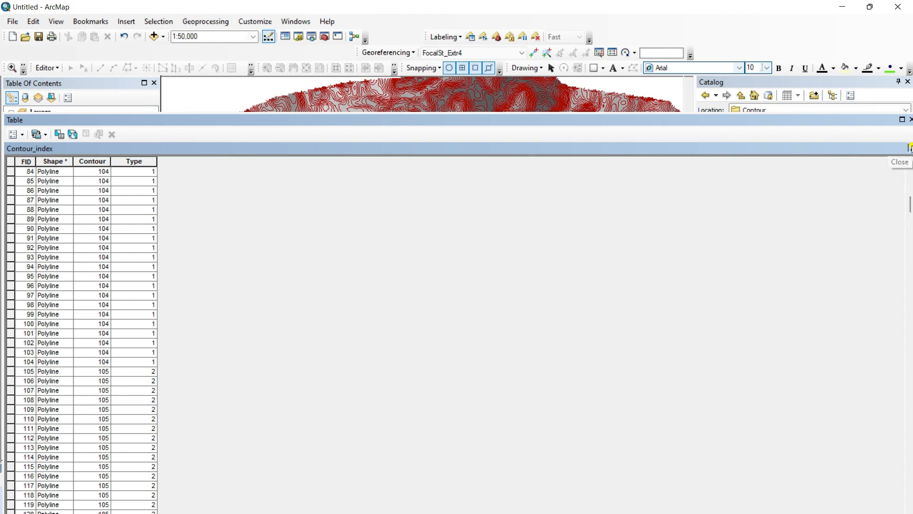
{"action": "left_click", "coordinate": [910, 148]}
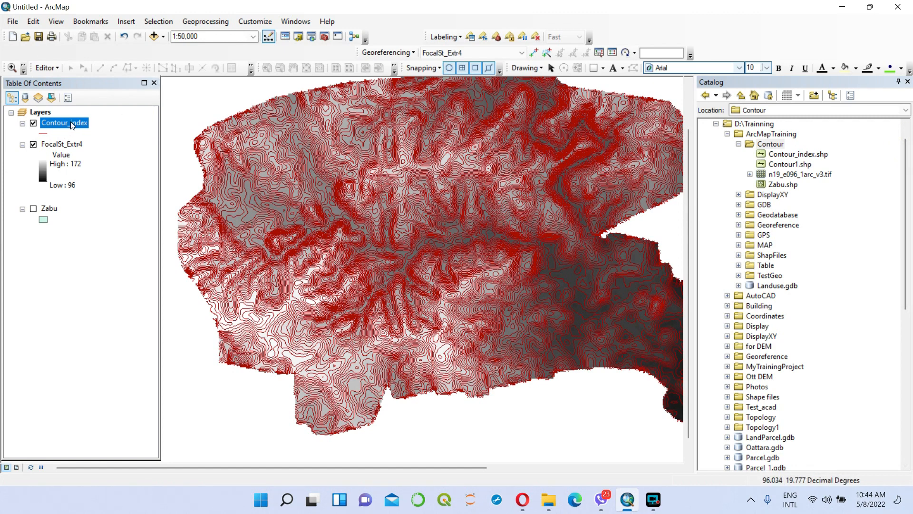
Close the Catalog window and symbolize Contour_index by unique values of the Type field, adding all values and excluding all other values.
{"action": "left_click", "coordinate": [908, 81]}
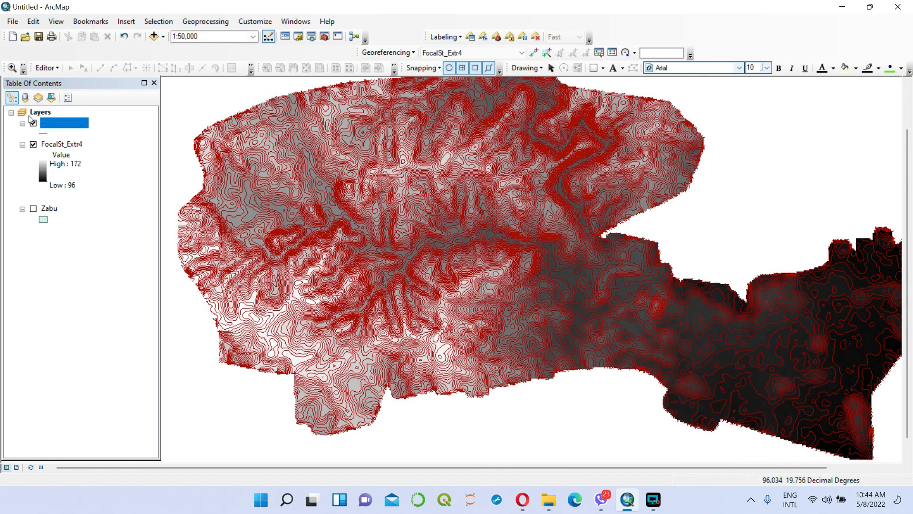
{"action": "right_click", "coordinate": [55, 126]}
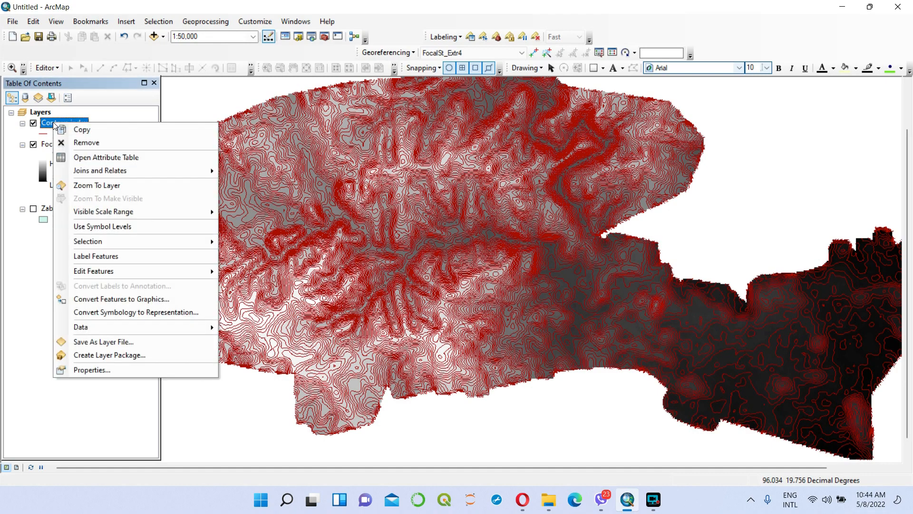
{"action": "left_click", "coordinate": [99, 371]}
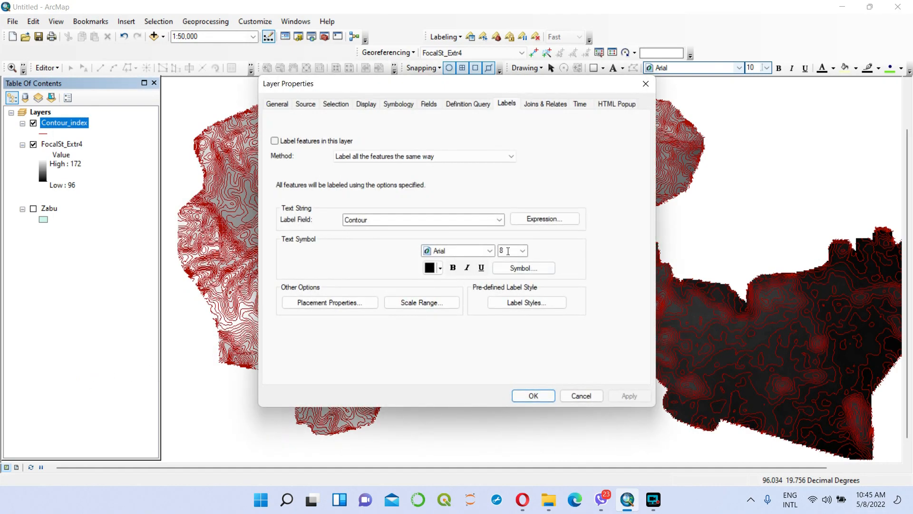
{"action": "left_click", "coordinate": [404, 104]}
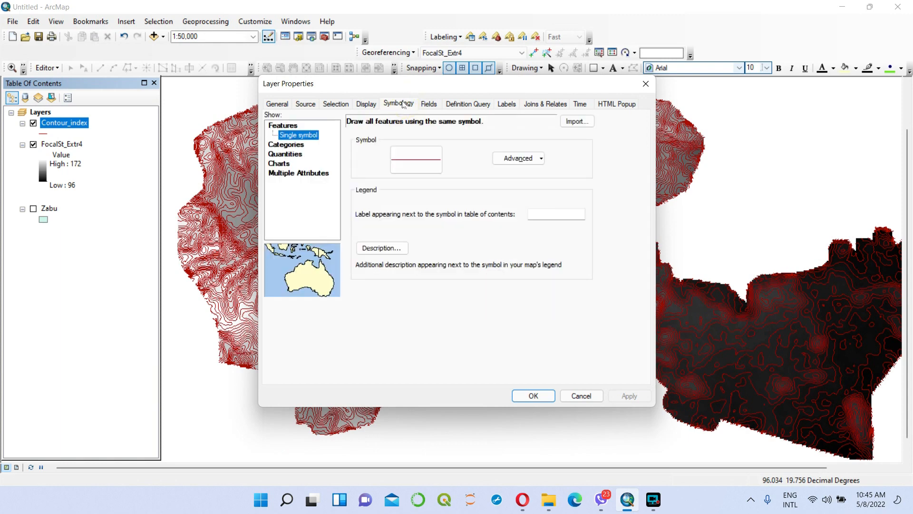
{"action": "left_click", "coordinate": [286, 145]}
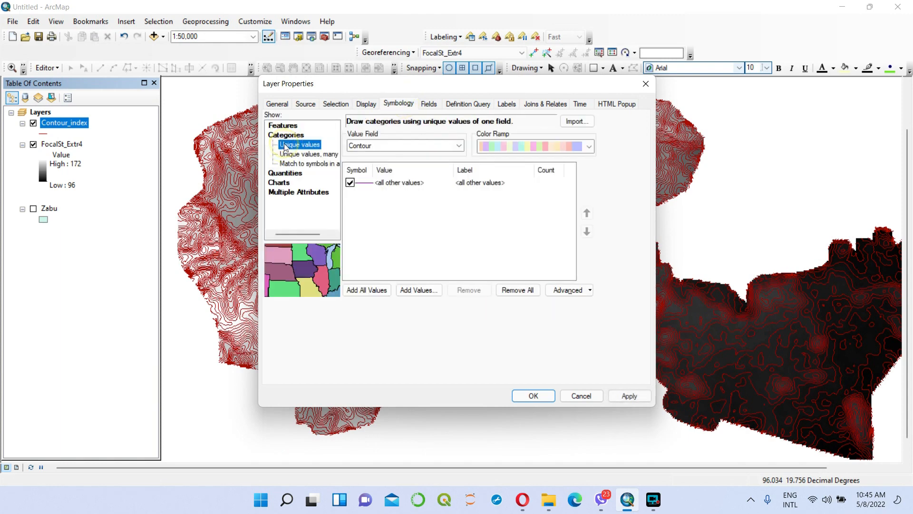
{"action": "left_click", "coordinate": [460, 146]}
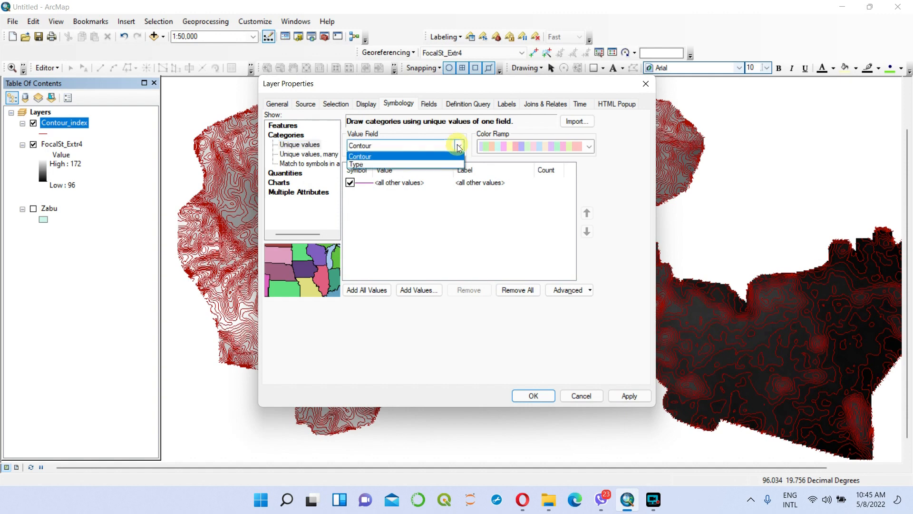
{"action": "left_click", "coordinate": [432, 165]}
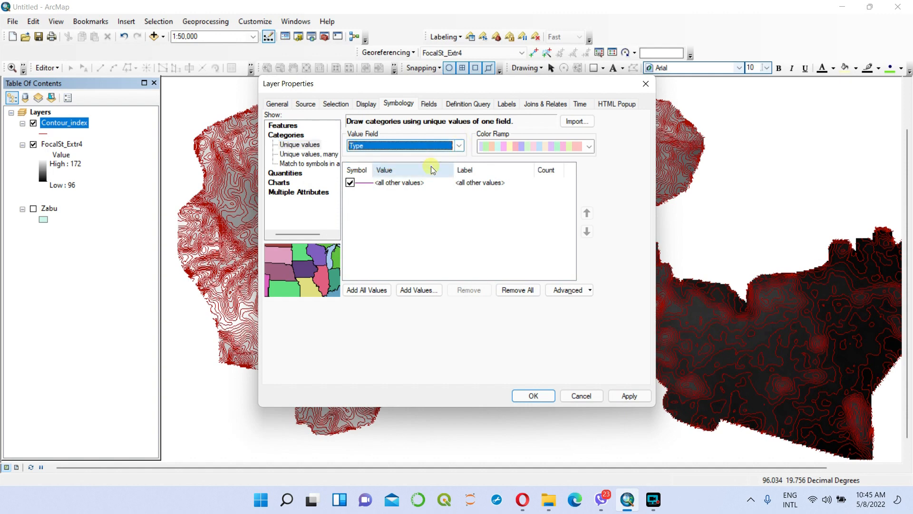
{"action": "left_click", "coordinate": [367, 294]}
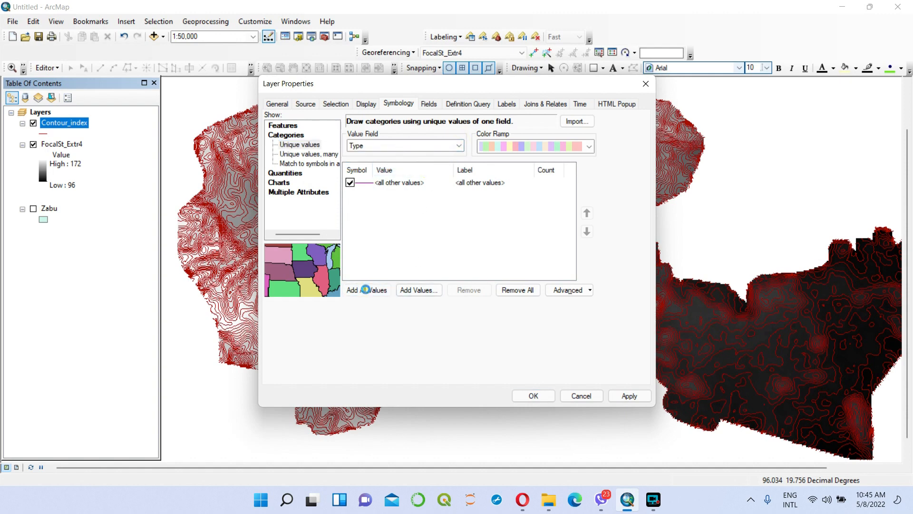
{"action": "left_click", "coordinate": [350, 182]}
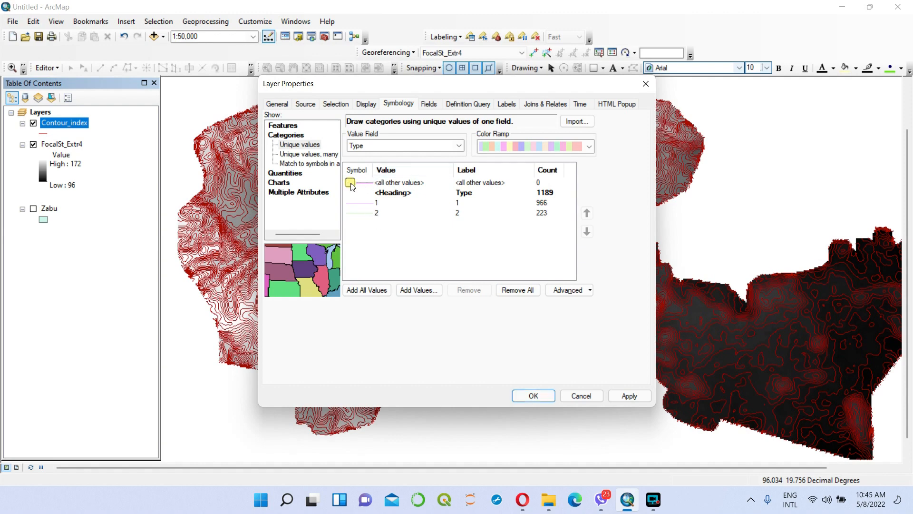
Set the line symbol for Type 1 contours to light orange.
{"action": "double_click", "coordinate": [368, 206]}
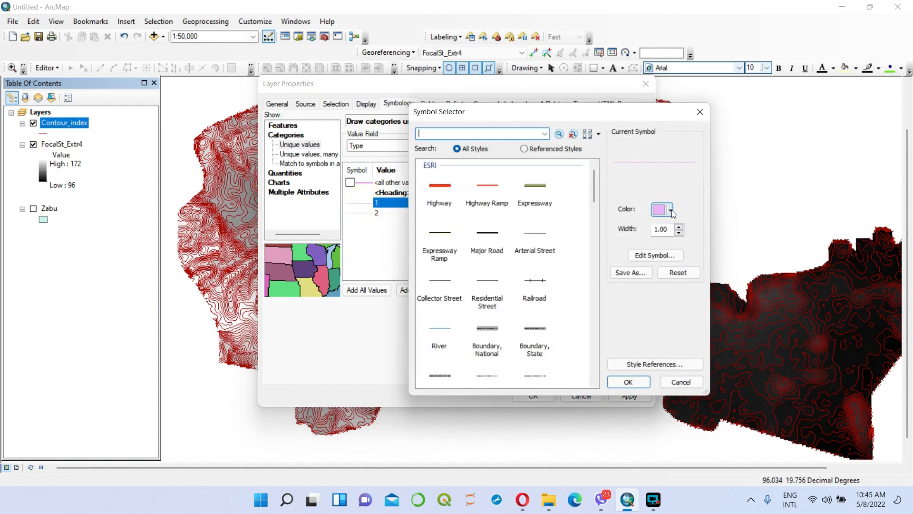
{"action": "left_click", "coordinate": [672, 211]}
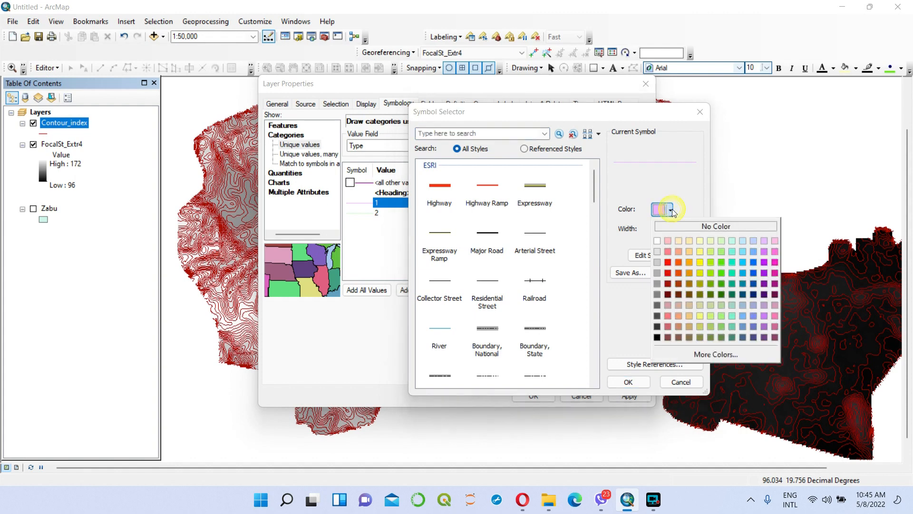
{"action": "left_click", "coordinate": [680, 251]}
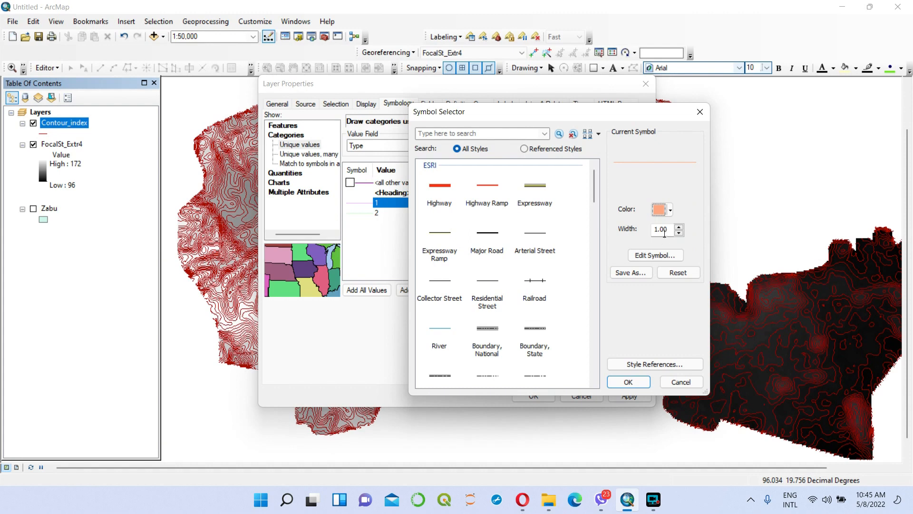
{"action": "left_click", "coordinate": [627, 381]}
Set the line symbol for Type 2 contours to dark orange-brown with a width of 1.5, and apply the symbology to the layer.
{"action": "double_click", "coordinate": [360, 213]}
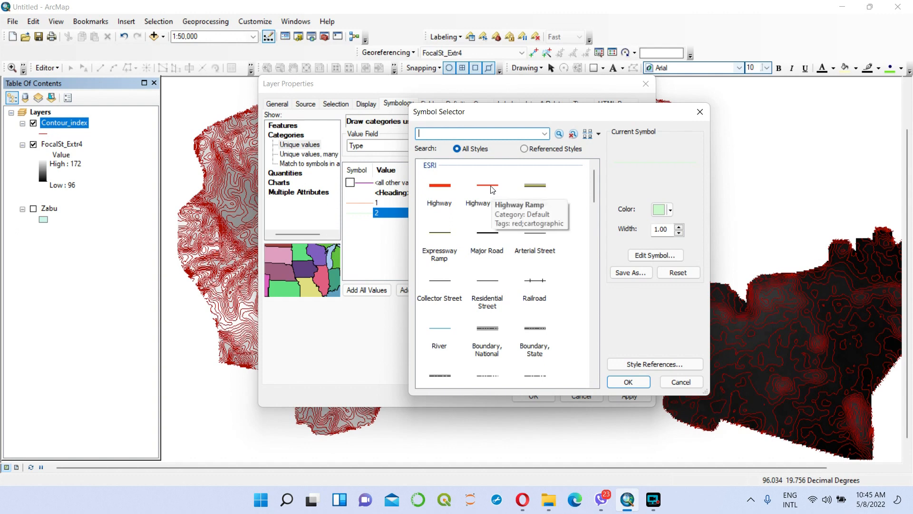
{"action": "left_click", "coordinate": [670, 210]}
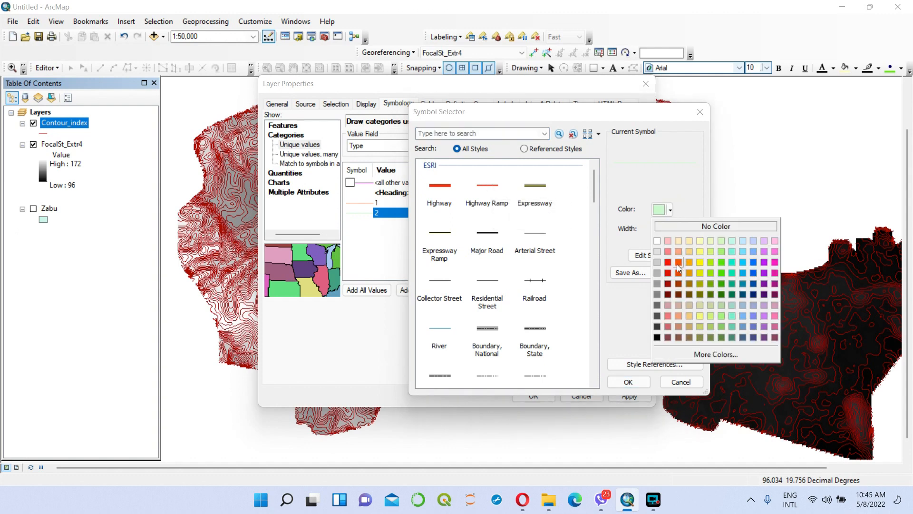
{"action": "left_click", "coordinate": [678, 283]}
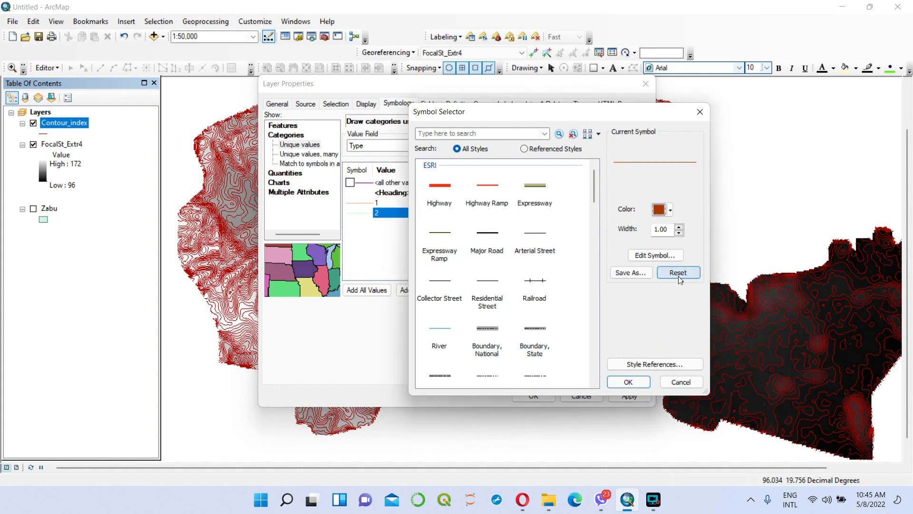
{"action": "double_click", "coordinate": [669, 228]}
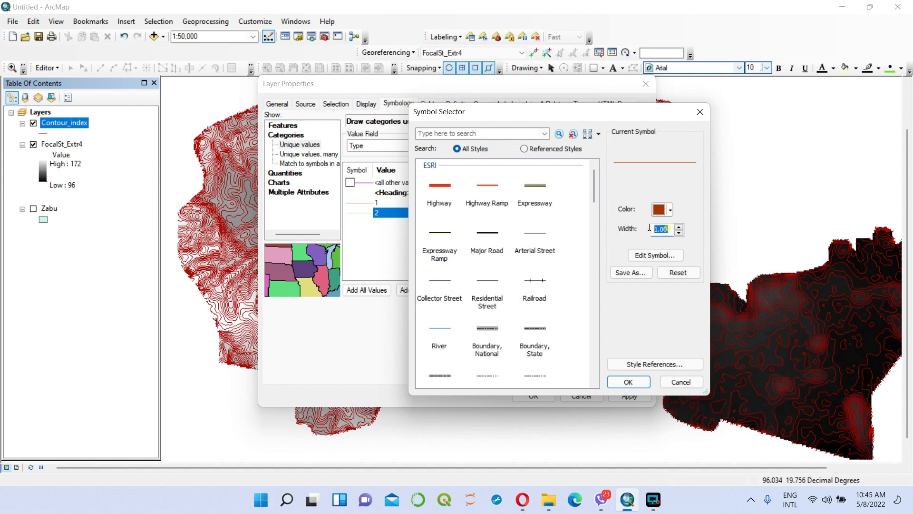
{"action": "type", "text": "1.5"}
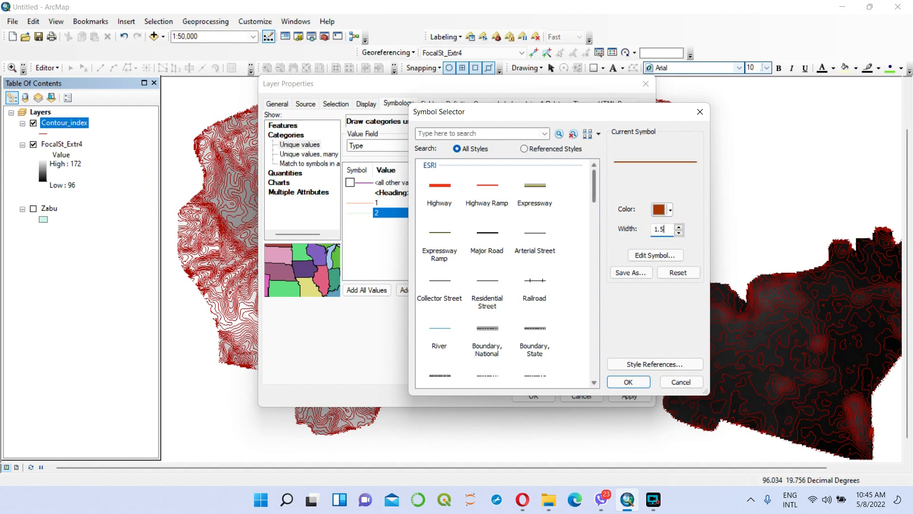
{"action": "left_click", "coordinate": [638, 382]}
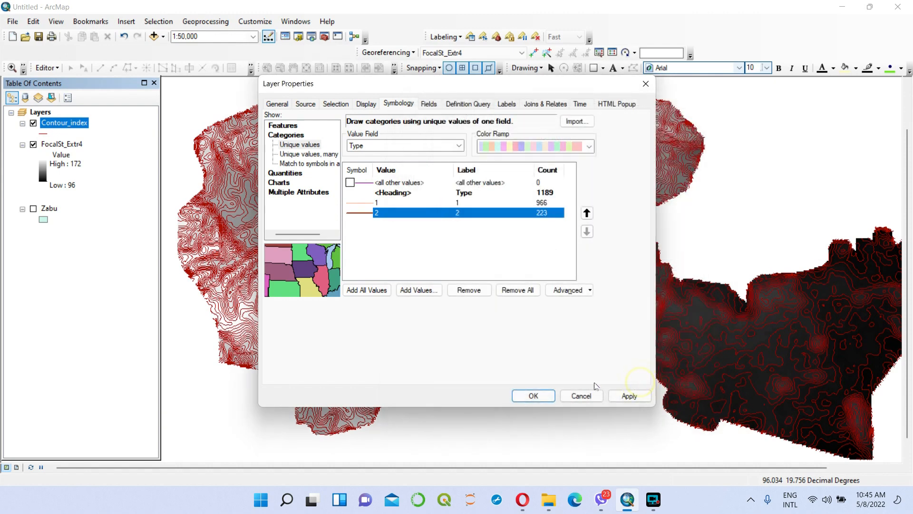
{"action": "left_click", "coordinate": [614, 398]}
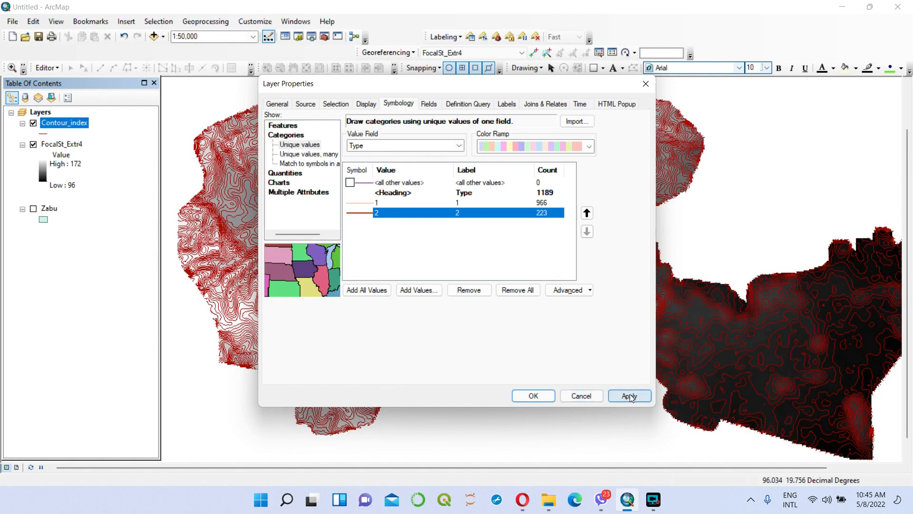
{"action": "left_click", "coordinate": [533, 396]}
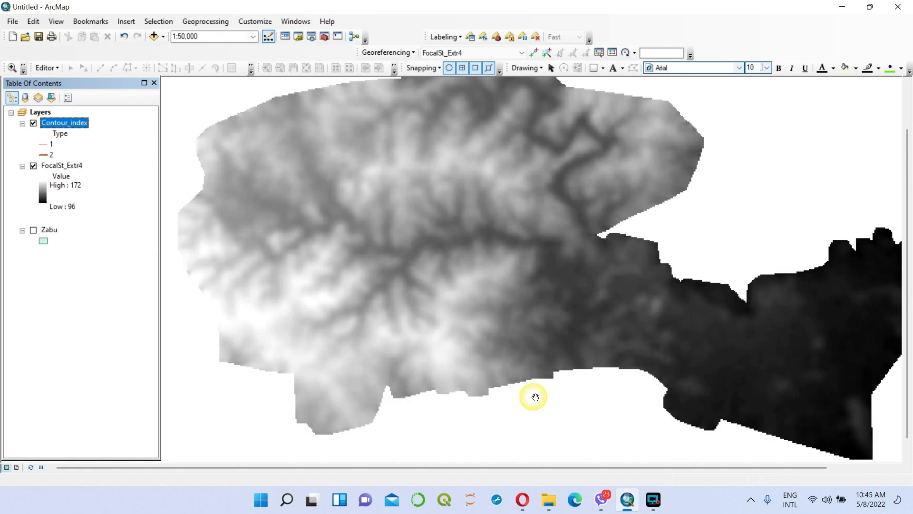
Inspect the styled Type 1 and Type 2 contours up close across the Zabu area.
{"action": "scroll", "coordinate": [291, 299], "scroll_direction": "up", "scroll_amount": 1}
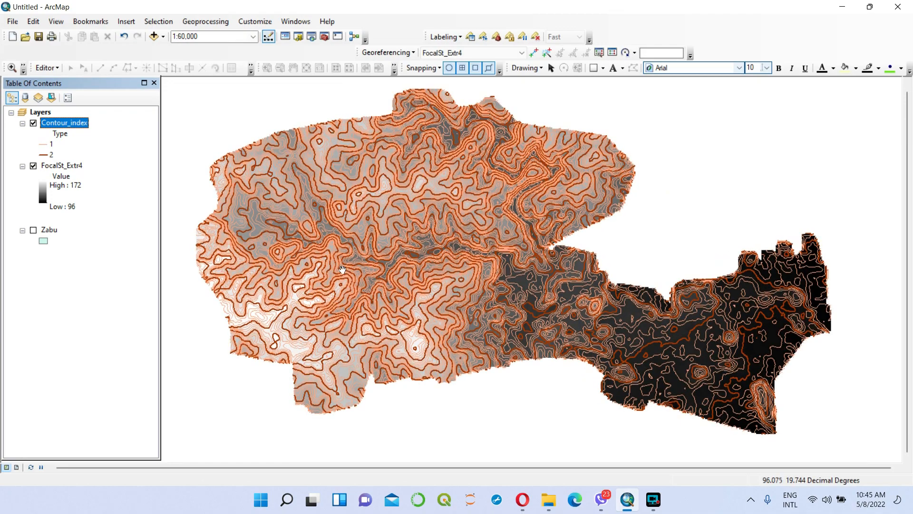
{"action": "scroll", "coordinate": [314, 252], "scroll_direction": "down", "scroll_amount": 2}
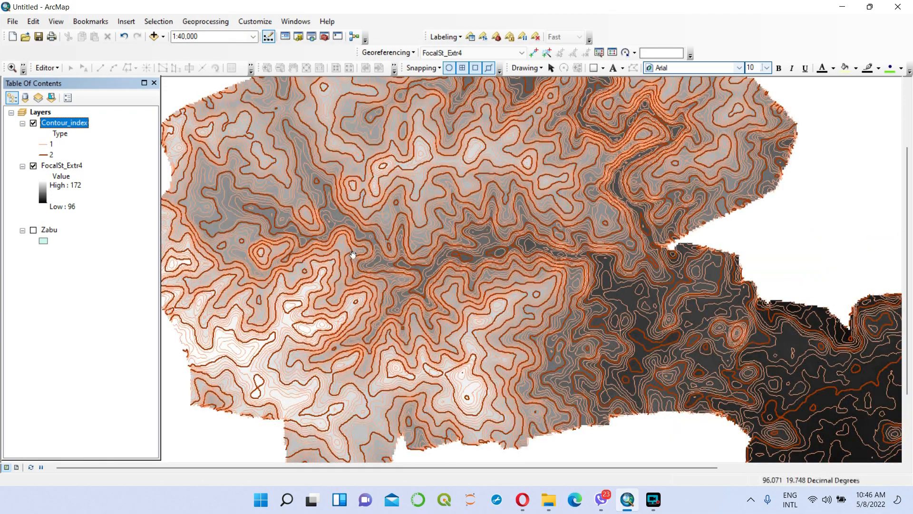
{"action": "scroll", "coordinate": [469, 261], "scroll_direction": "down", "scroll_amount": 2}
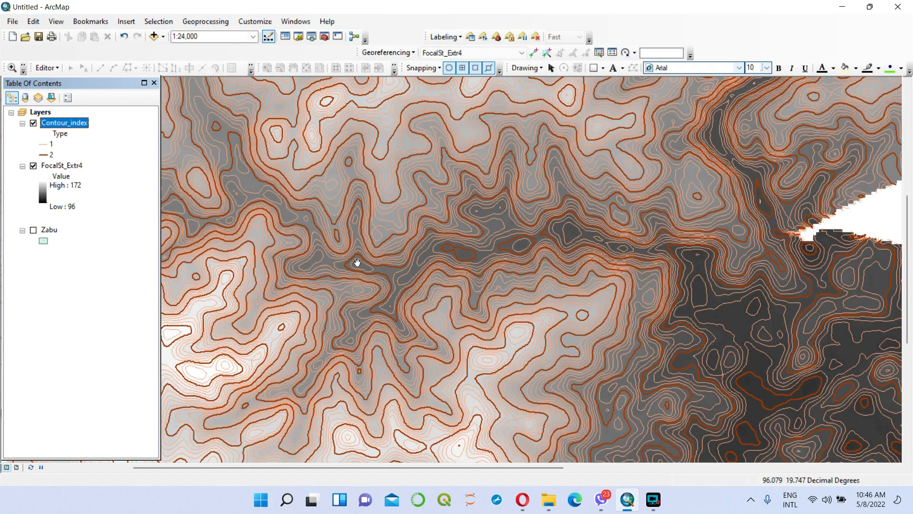
{"action": "left_click_drag", "start_coordinate": [359, 281], "coordinate": [476, 169]}
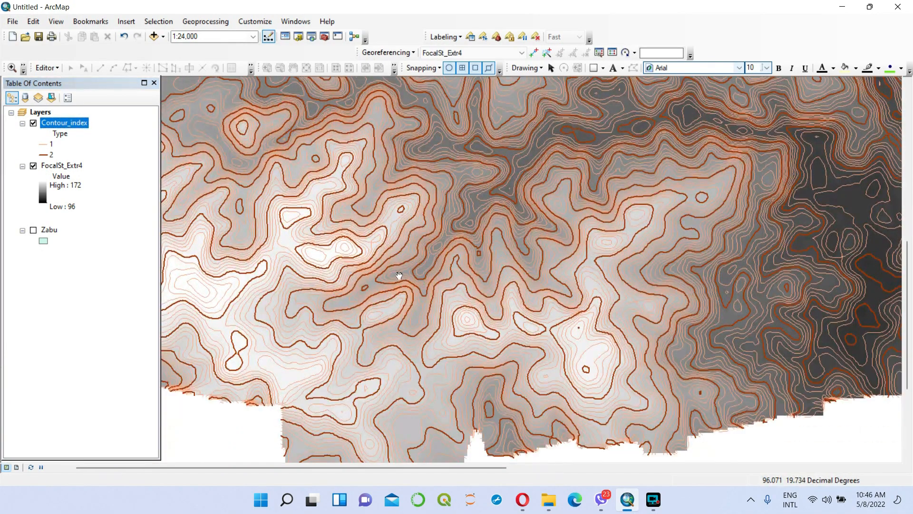
Set the line width of the Type 2 contour symbol to 1.1.
{"action": "scroll", "coordinate": [400, 266], "scroll_direction": "down", "scroll_amount": 2}
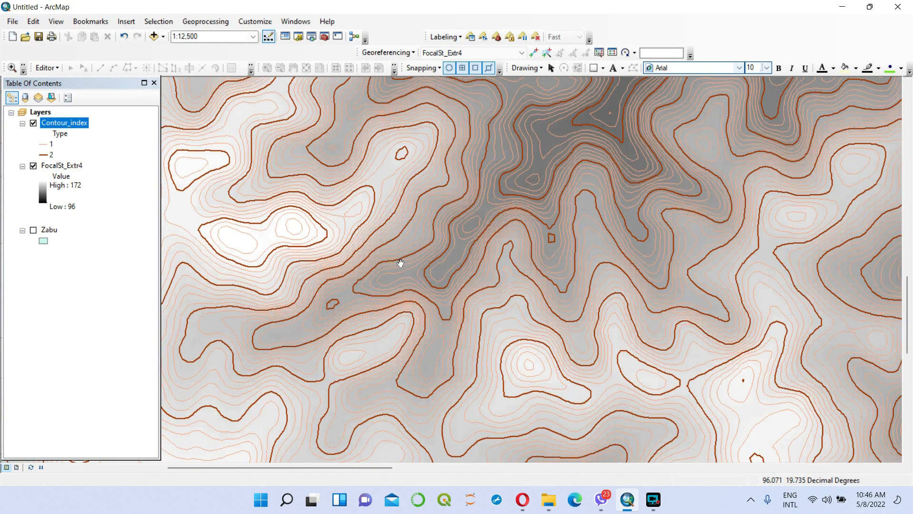
{"action": "scroll", "coordinate": [429, 257], "scroll_direction": "up", "scroll_amount": 2}
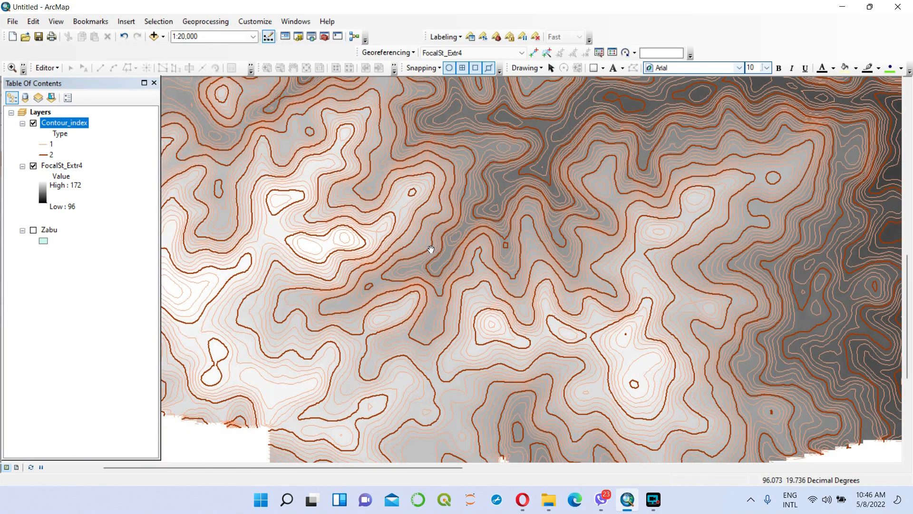
{"action": "double_click", "coordinate": [47, 156]}
{"action": "double_click", "coordinate": [674, 229]}
{"action": "type", "text": "1"}
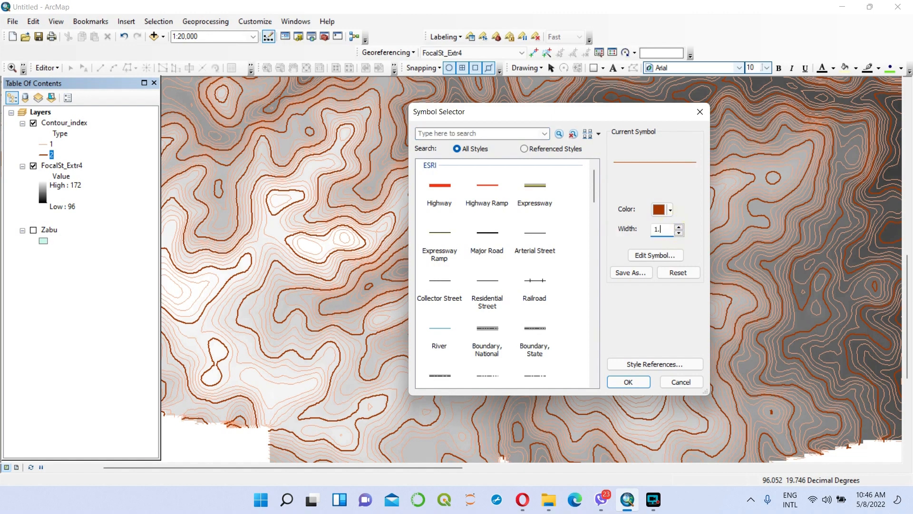
{"action": "type", "text": ".1"}
{"action": "left_click", "coordinate": [628, 382]}
Set the label engine of the Layers data frame to Maplex Label Engine and apply the change.
{"action": "scroll", "coordinate": [510, 263], "scroll_direction": "up", "scroll_amount": 4}
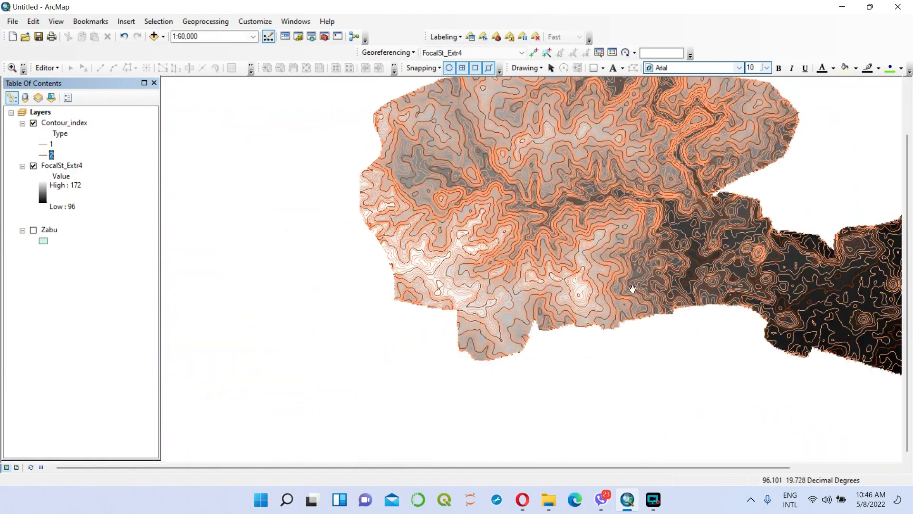
{"action": "left_click_drag", "start_coordinate": [541, 362], "coordinate": [506, 350]}
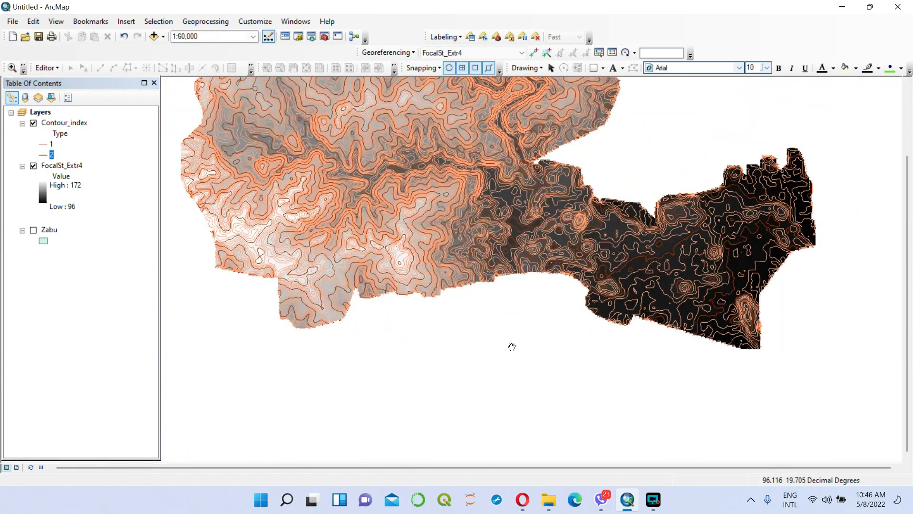
{"action": "left_click_drag", "start_coordinate": [438, 334], "coordinate": [649, 361]}
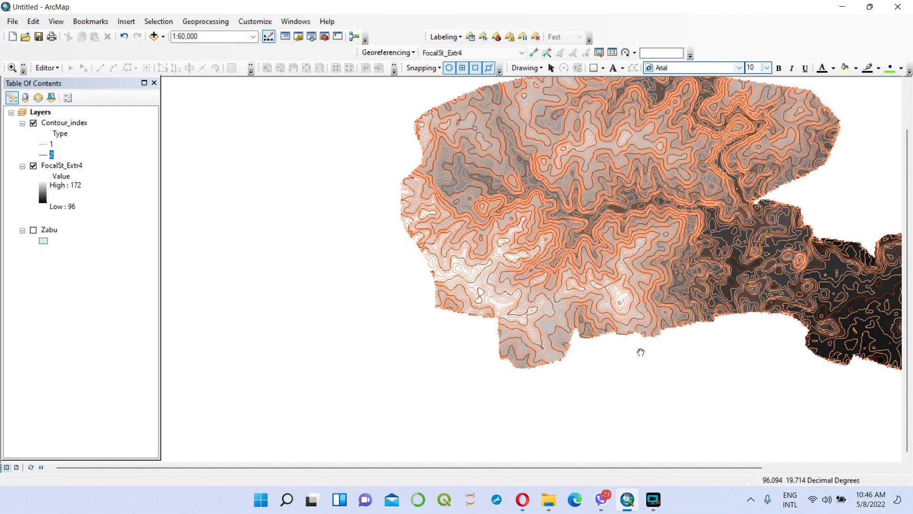
{"action": "left_click_drag", "start_coordinate": [730, 344], "coordinate": [562, 411]}
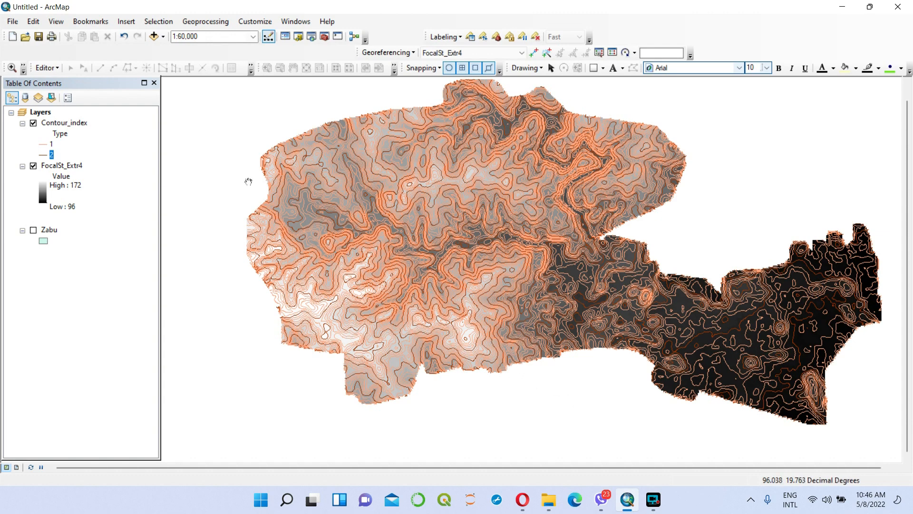
{"action": "left_click", "coordinate": [41, 112]}
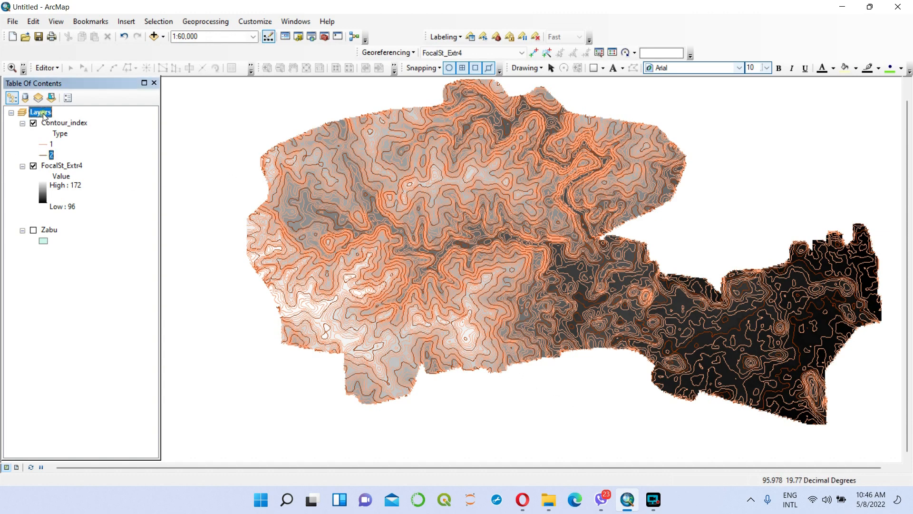
{"action": "right_click", "coordinate": [44, 116]}
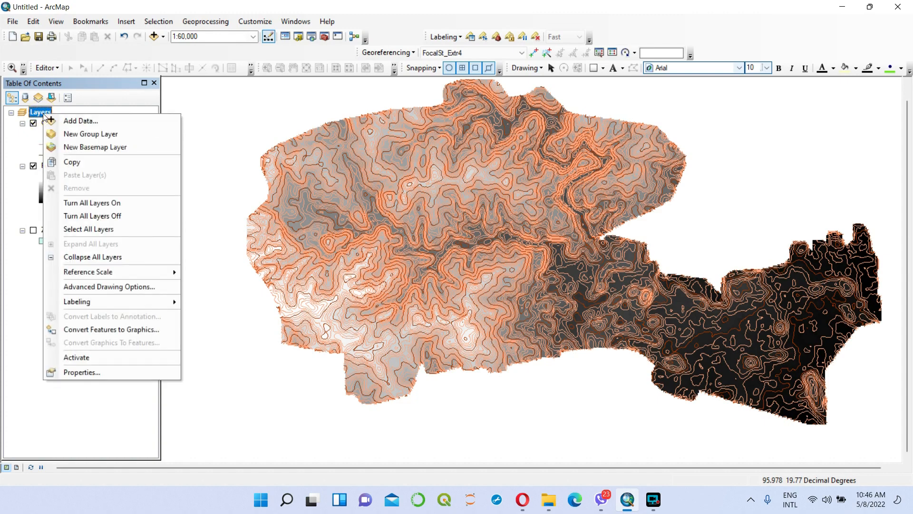
{"action": "left_click", "coordinate": [79, 373]}
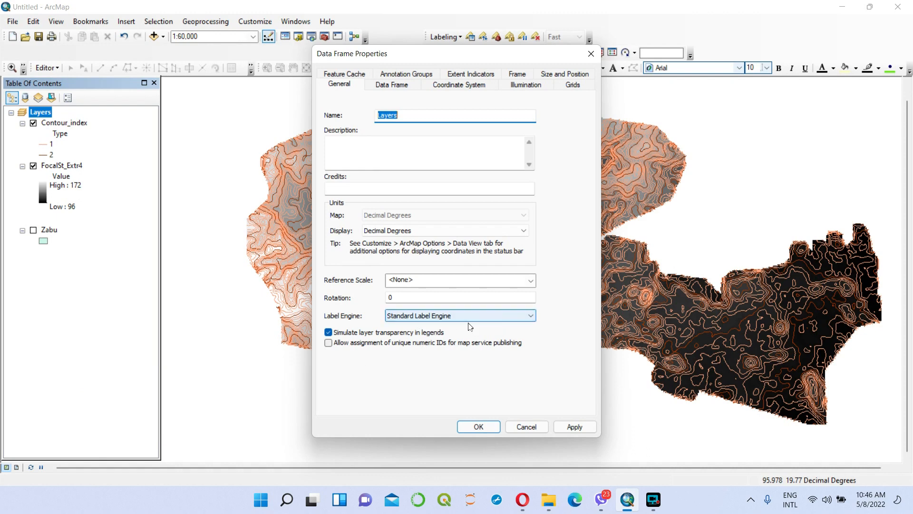
{"action": "left_click", "coordinate": [530, 316]}
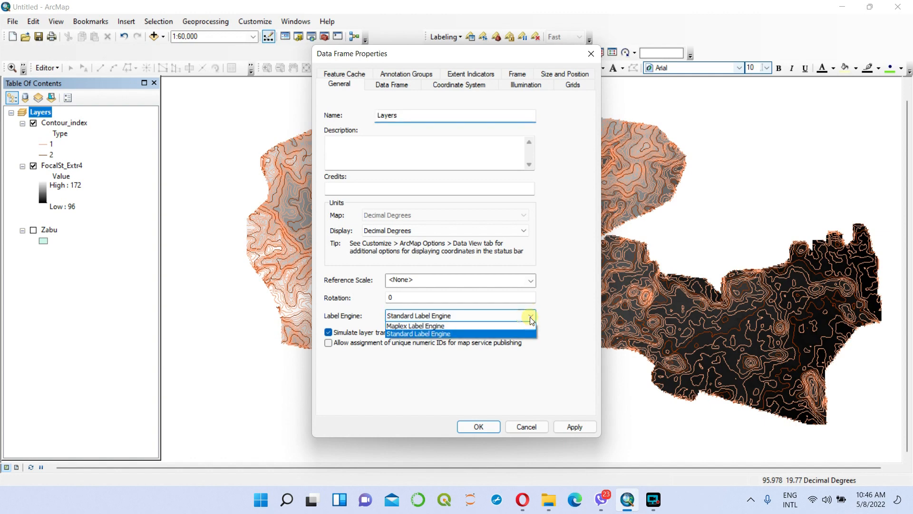
{"action": "left_click", "coordinate": [429, 327]}
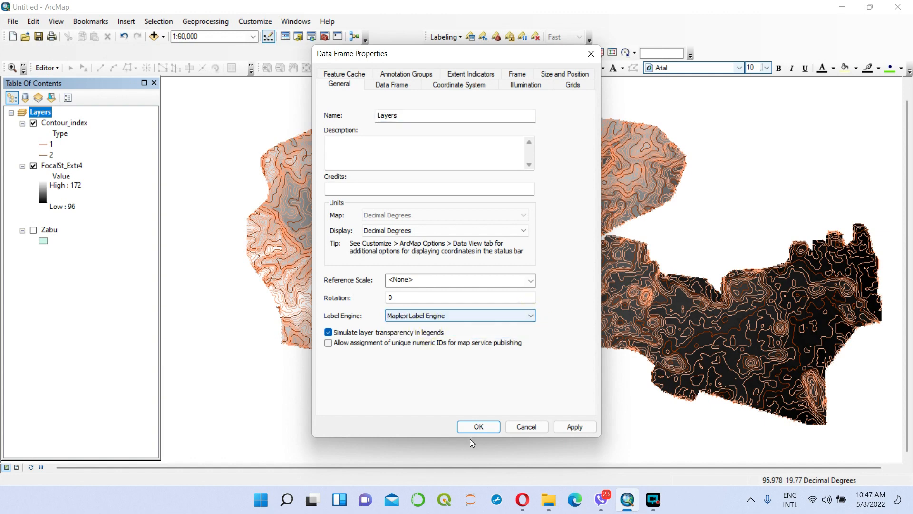
{"action": "left_click", "coordinate": [568, 427]}
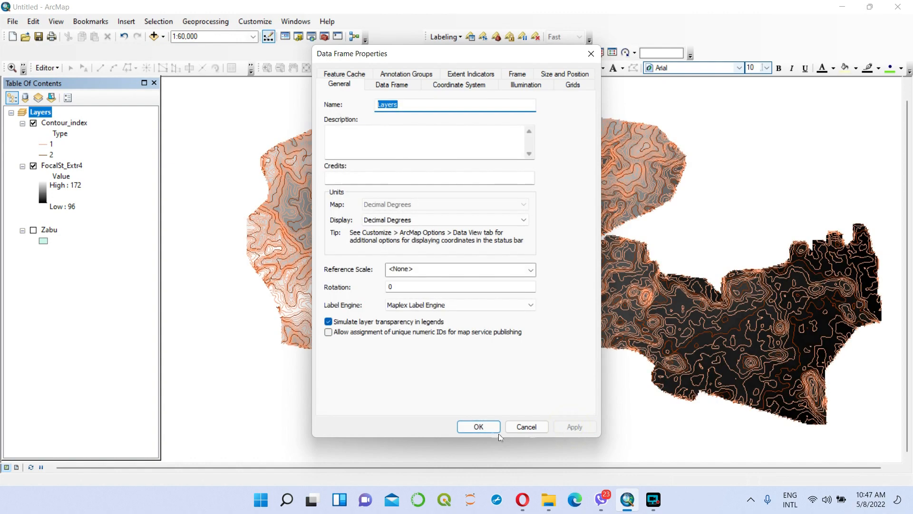
{"action": "left_click", "coordinate": [483, 426]}
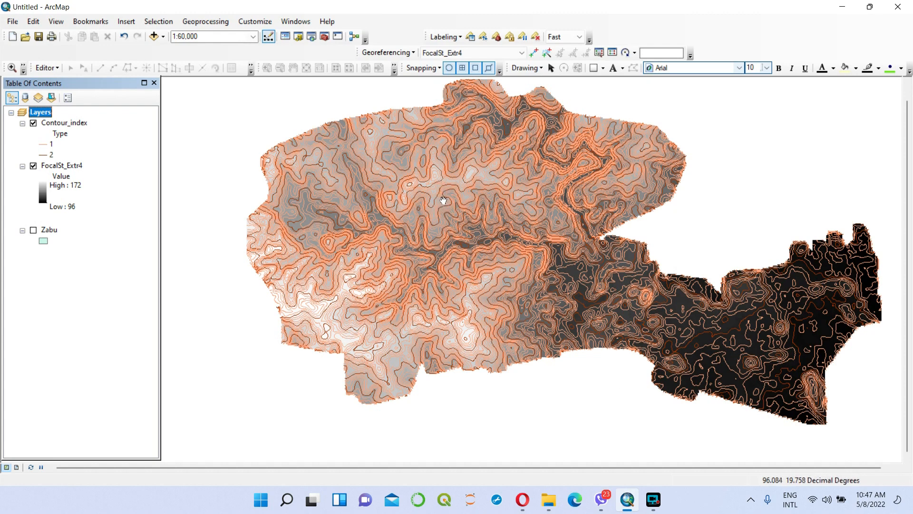
Examine the Type 1 and Type 2 contour lines at several scales across the whole Zabu area.
{"action": "scroll", "coordinate": [443, 197], "scroll_direction": "down", "scroll_amount": 5}
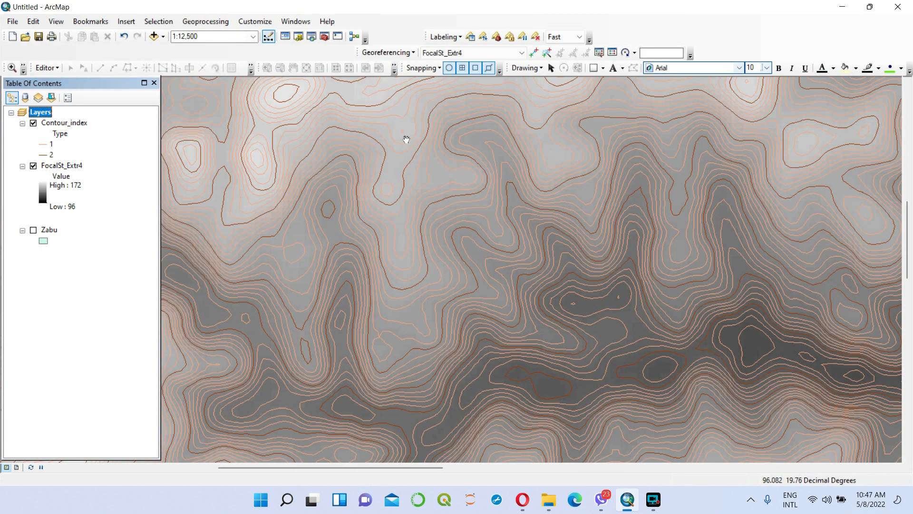
{"action": "scroll", "coordinate": [422, 135], "scroll_direction": "up", "scroll_amount": 1}
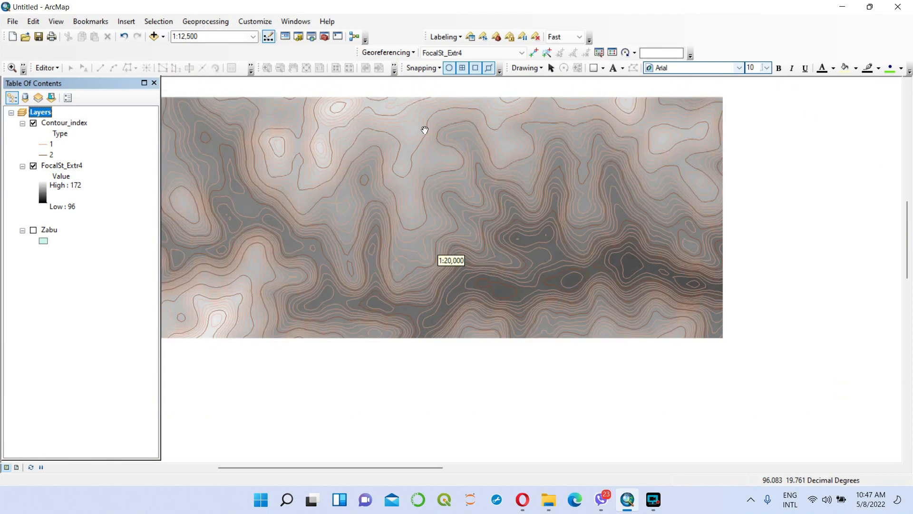
{"action": "scroll", "coordinate": [417, 151], "scroll_direction": "up", "scroll_amount": 2}
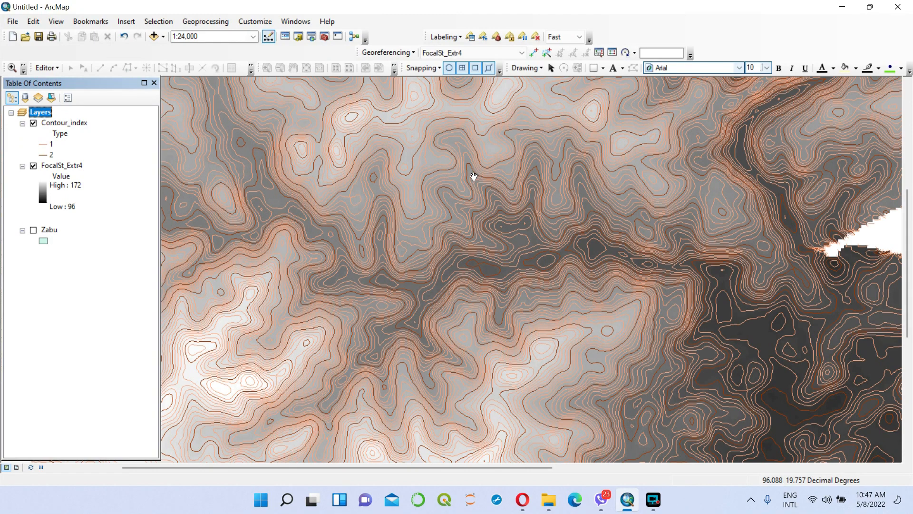
{"action": "scroll", "coordinate": [399, 186], "scroll_direction": "down", "scroll_amount": 2}
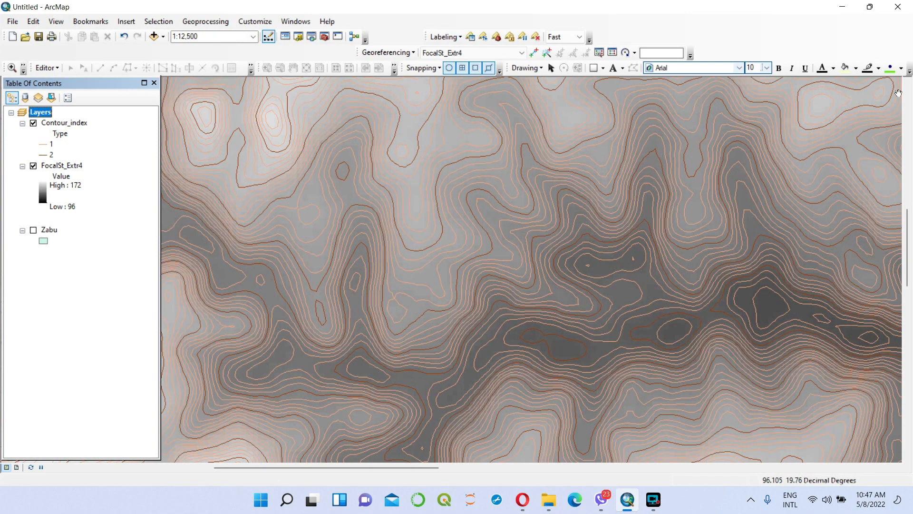
{"action": "scroll", "coordinate": [613, 244], "scroll_direction": "up", "scroll_amount": 2}
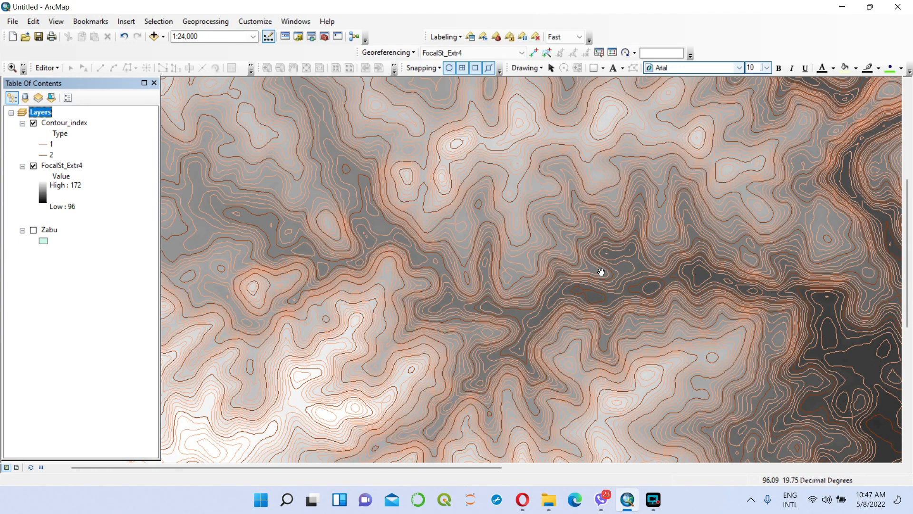
{"action": "scroll", "coordinate": [611, 279], "scroll_direction": "down", "scroll_amount": 1}
{"action": "scroll", "coordinate": [613, 280], "scroll_direction": "up", "scroll_amount": 3}
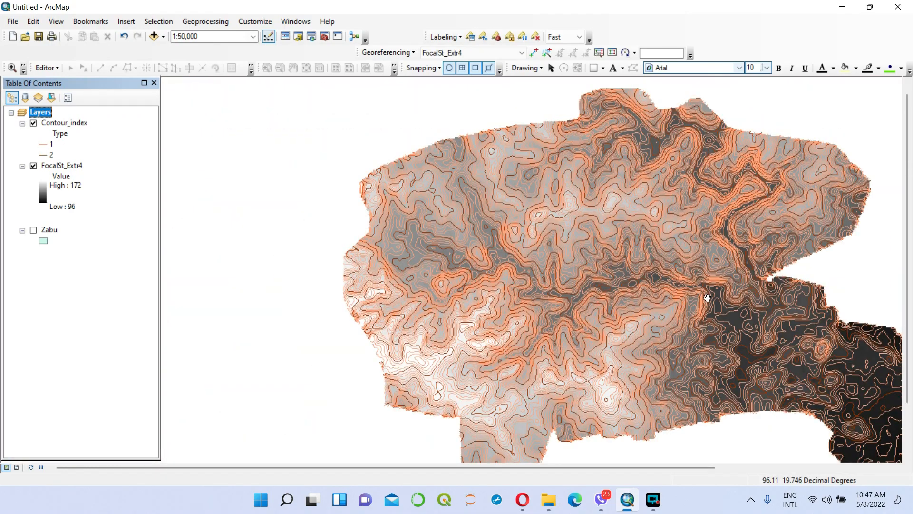
{"action": "left_click_drag", "start_coordinate": [707, 298], "coordinate": [547, 269]}
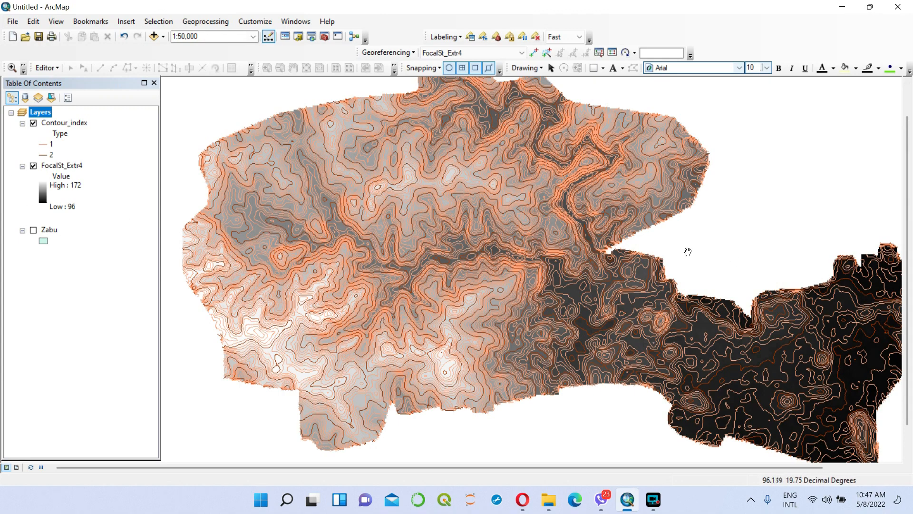
{"action": "left_click_drag", "start_coordinate": [627, 251], "coordinate": [610, 285]}
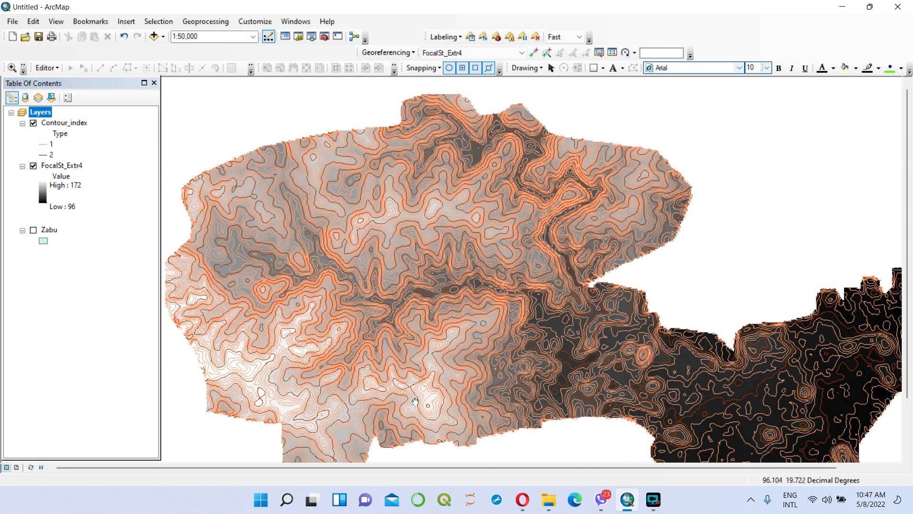
{"action": "left_click_drag", "start_coordinate": [742, 277], "coordinate": [664, 247]}
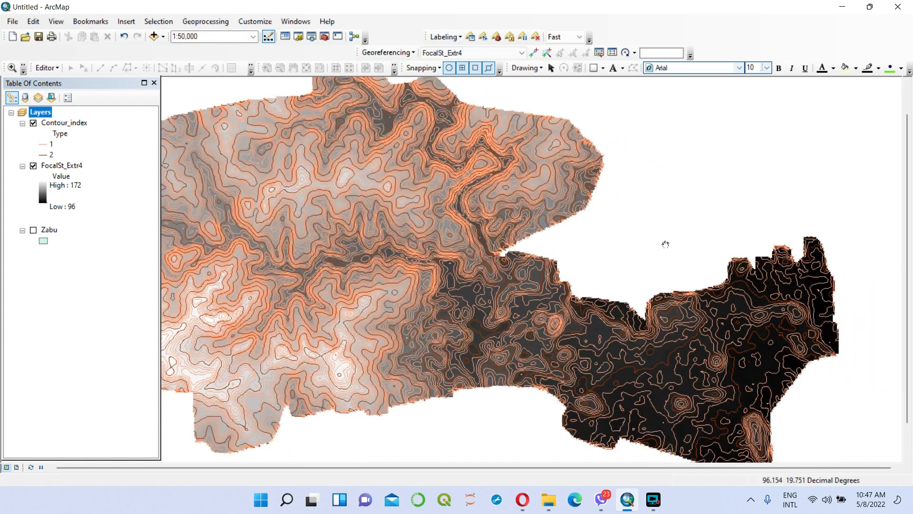
{"action": "scroll", "coordinate": [626, 267], "scroll_direction": "up", "scroll_amount": 1}
{"action": "scroll", "coordinate": [622, 271], "scroll_direction": "down", "scroll_amount": 2}
{"action": "left_click_drag", "start_coordinate": [372, 260], "coordinate": [489, 256]}
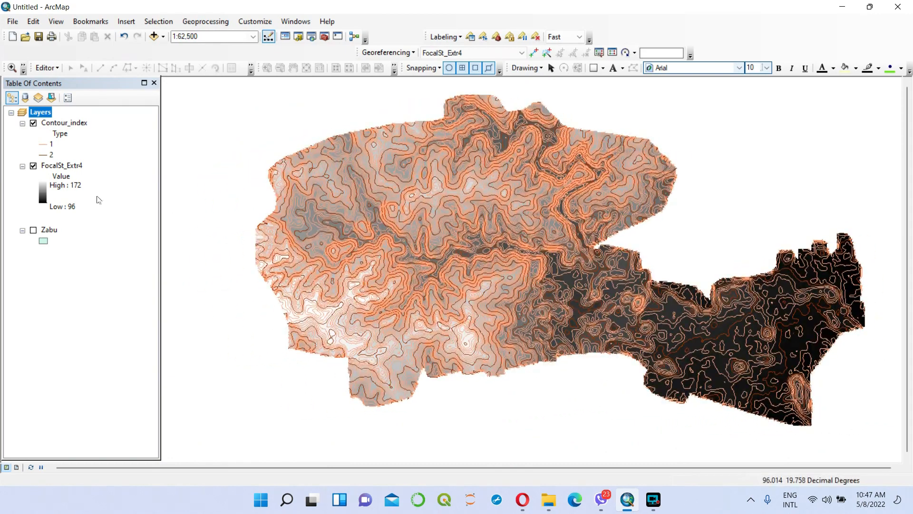
Turn on labels for the Contour_index layer and choose to define classes of features and label each class differently.
{"action": "right_click", "coordinate": [61, 125]}
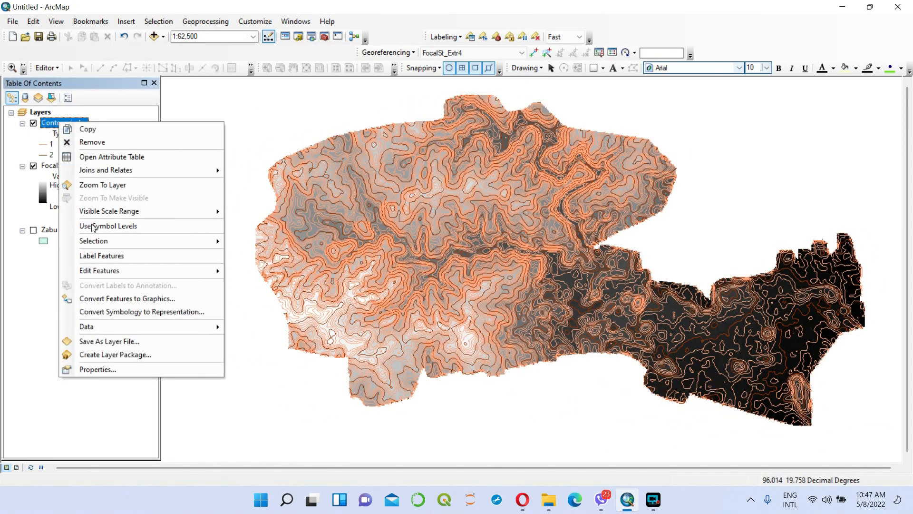
{"action": "left_click", "coordinate": [111, 370]}
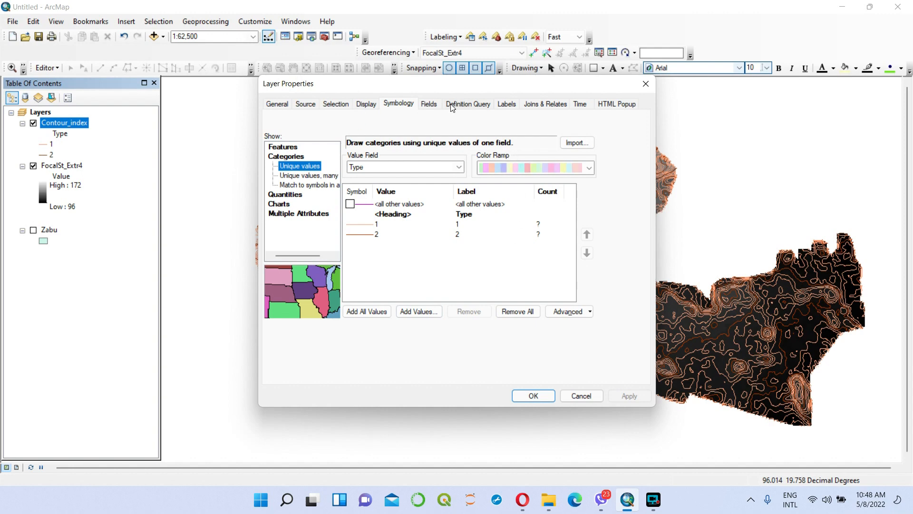
{"action": "left_click", "coordinate": [507, 103]}
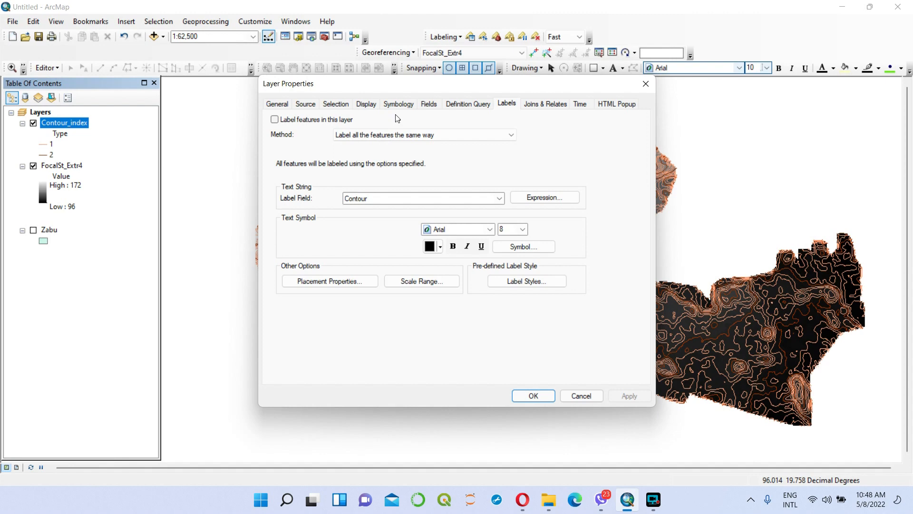
{"action": "left_click", "coordinate": [292, 120]}
{"action": "left_click", "coordinate": [514, 135]}
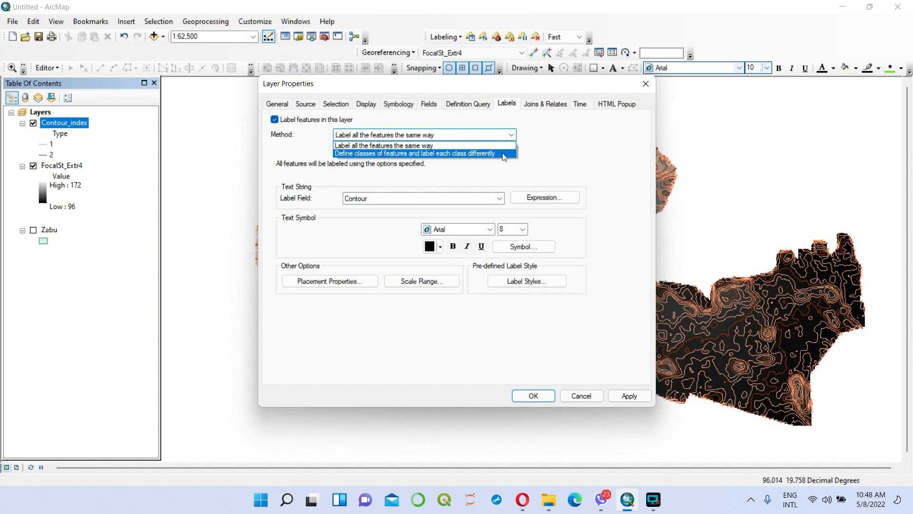
{"action": "left_click", "coordinate": [503, 153]}
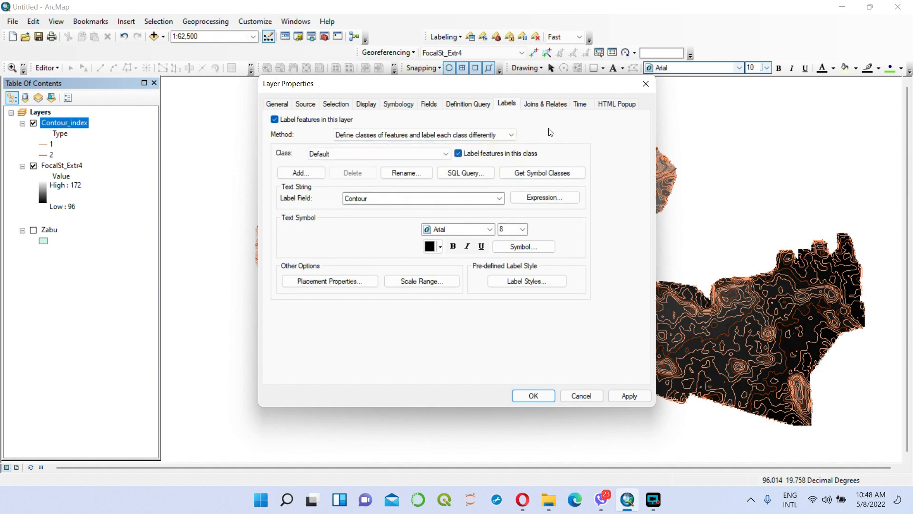
Restrict the Default label class to index contours with the SQL query "Type" = 2.
{"action": "left_click", "coordinate": [474, 175]}
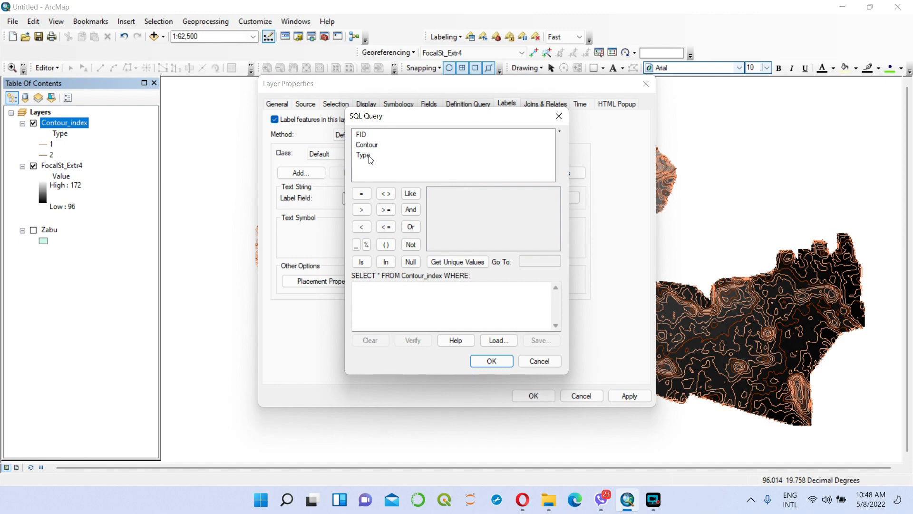
{"action": "double_click", "coordinate": [370, 155]}
{"action": "left_click", "coordinate": [362, 193]}
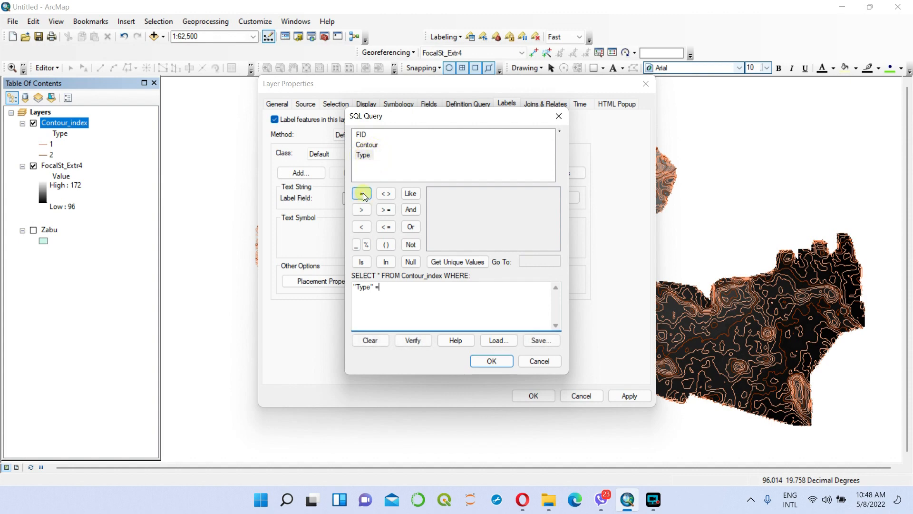
{"action": "left_click", "coordinate": [457, 262]}
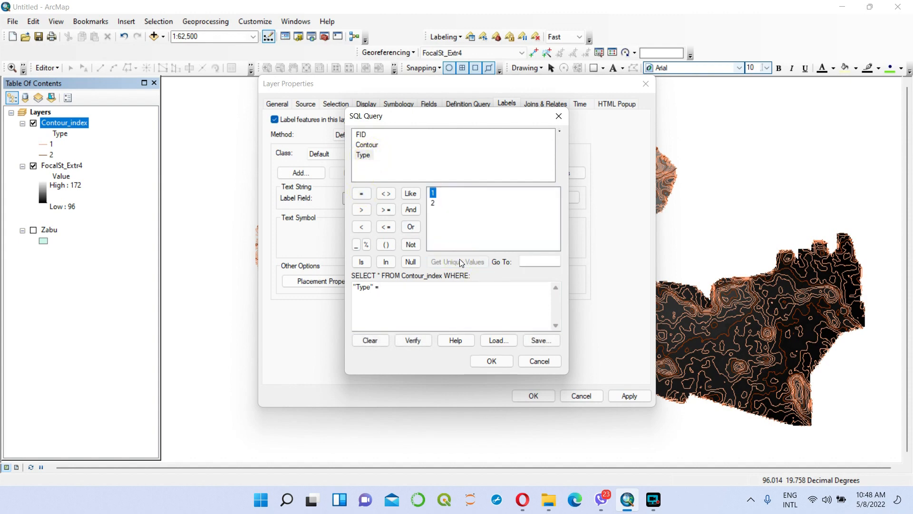
{"action": "left_click", "coordinate": [433, 204]}
{"action": "double_click", "coordinate": [433, 204]}
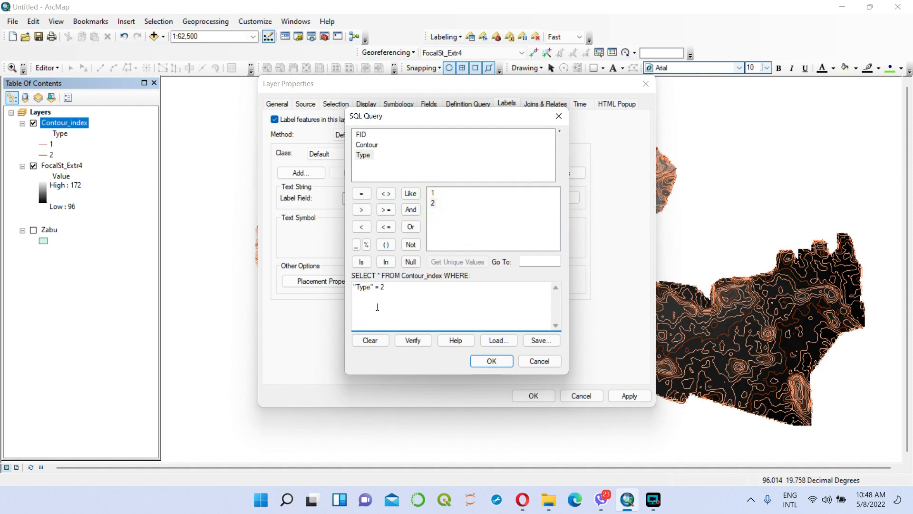
{"action": "left_click", "coordinate": [494, 361]}
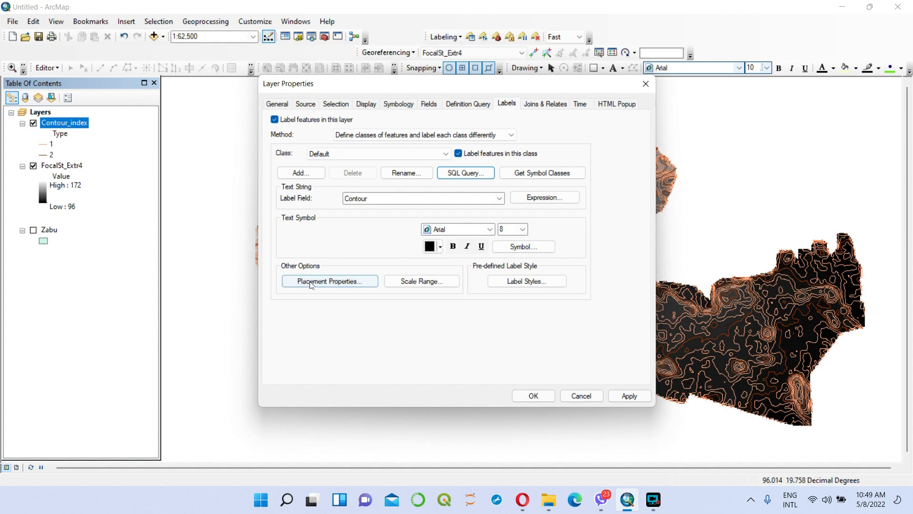
Set the label position of the Default class to Contour Placement in the placement properties.
{"action": "left_click", "coordinate": [322, 282]}
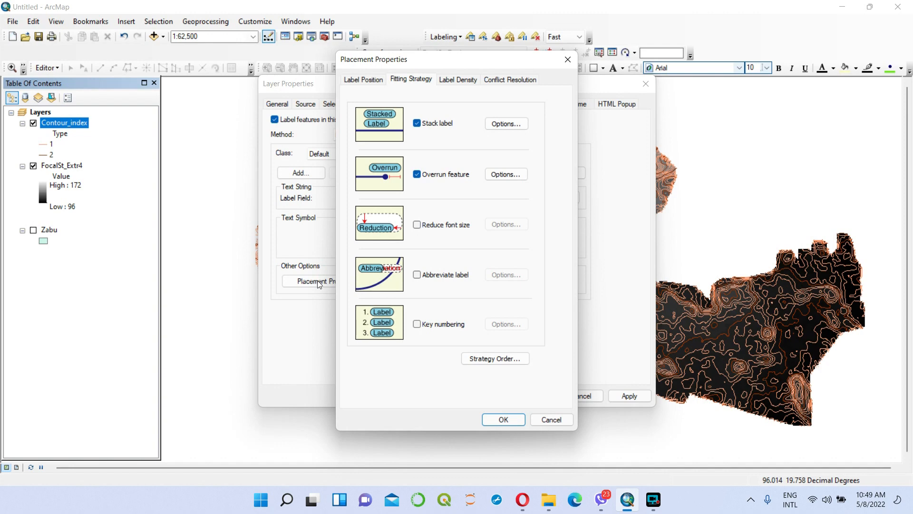
{"action": "left_click", "coordinate": [373, 82]}
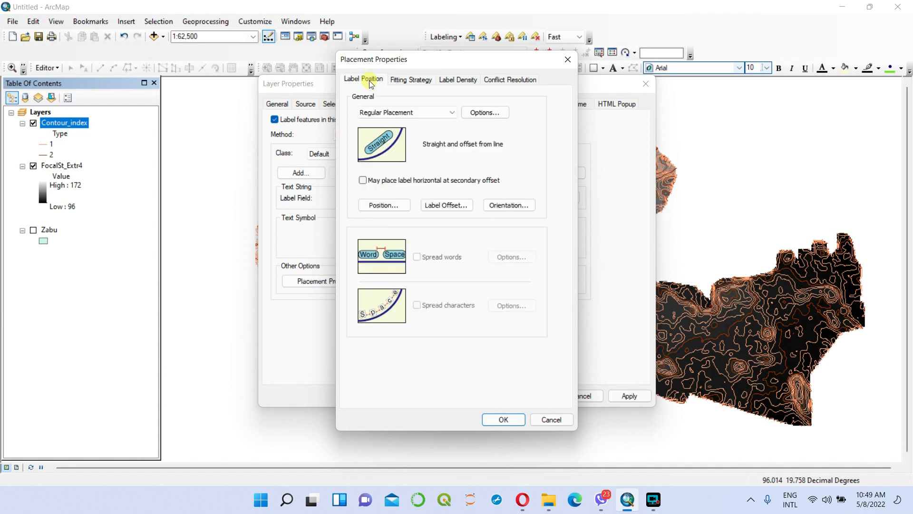
{"action": "left_click", "coordinate": [452, 112]}
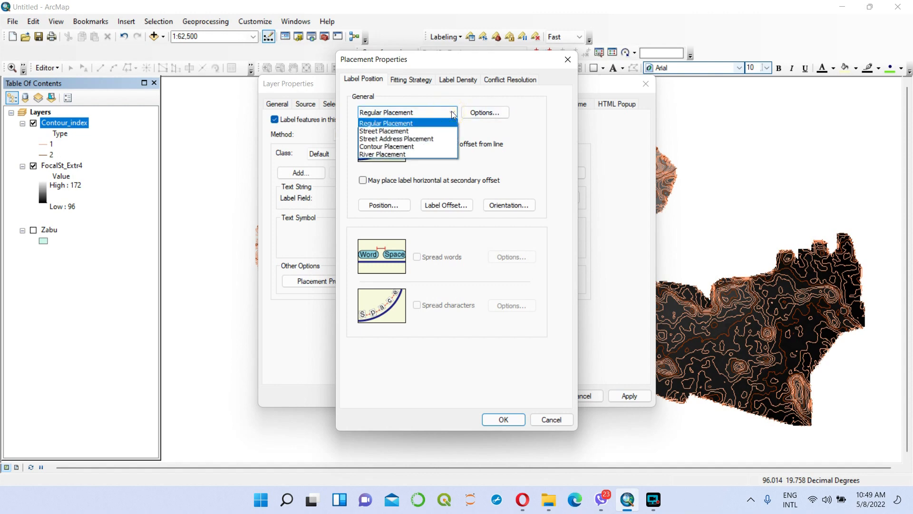
{"action": "left_click", "coordinate": [415, 148]}
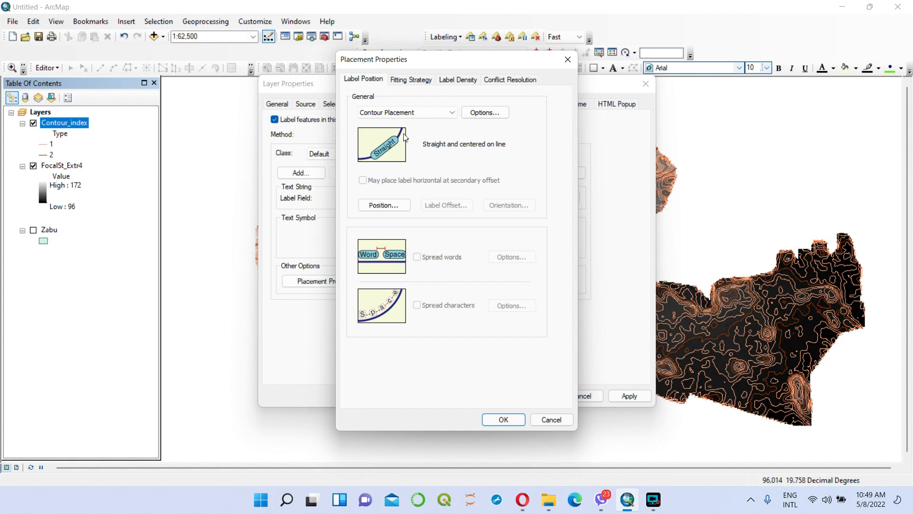
{"action": "left_click", "coordinate": [504, 420]}
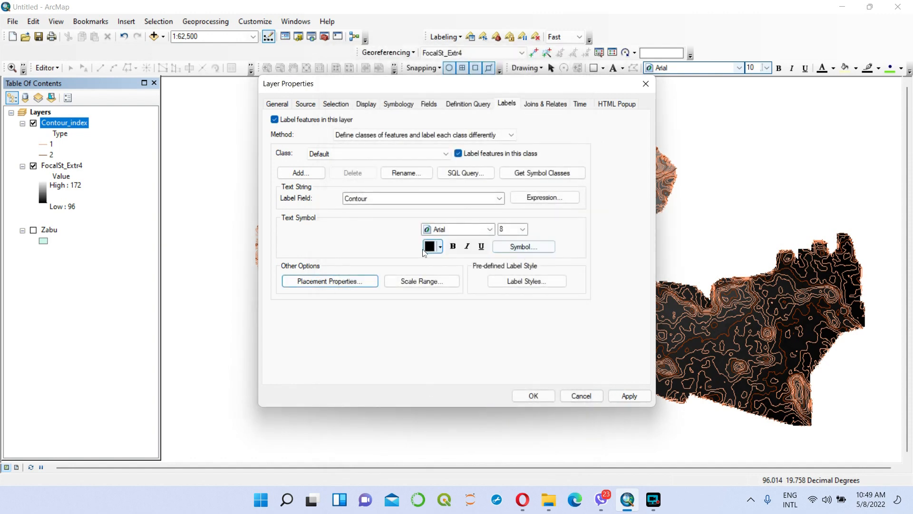
Add a Halo mask to the contour label text symbol and apply the labeling to the Contour_index layer.
{"action": "left_click", "coordinate": [525, 249]}
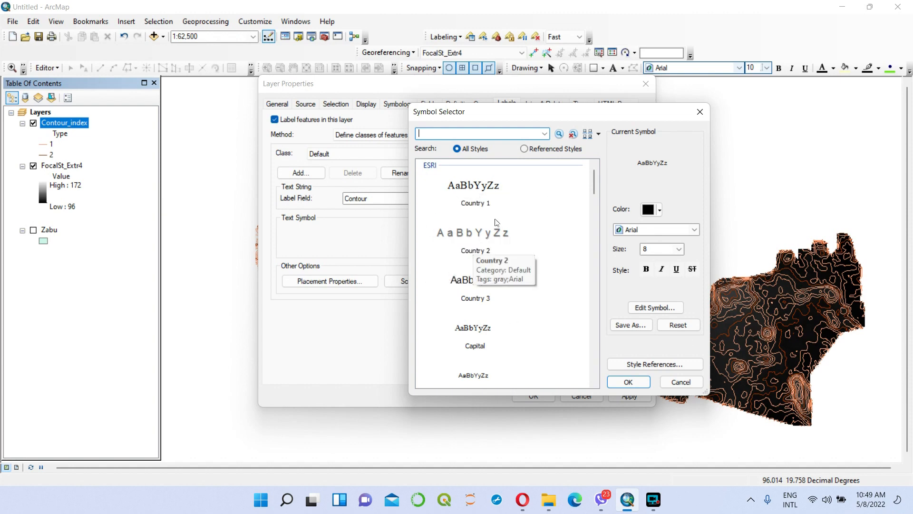
{"action": "left_click", "coordinate": [657, 308]}
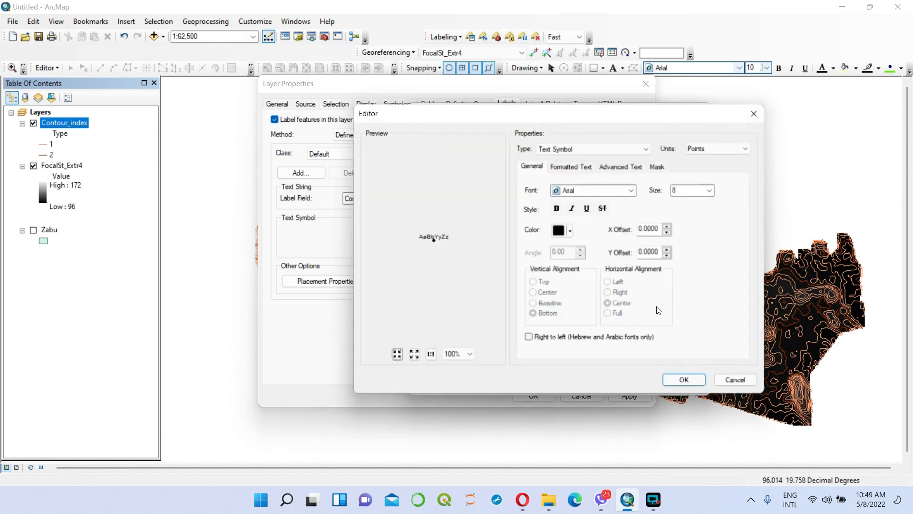
{"action": "left_click", "coordinate": [659, 168]}
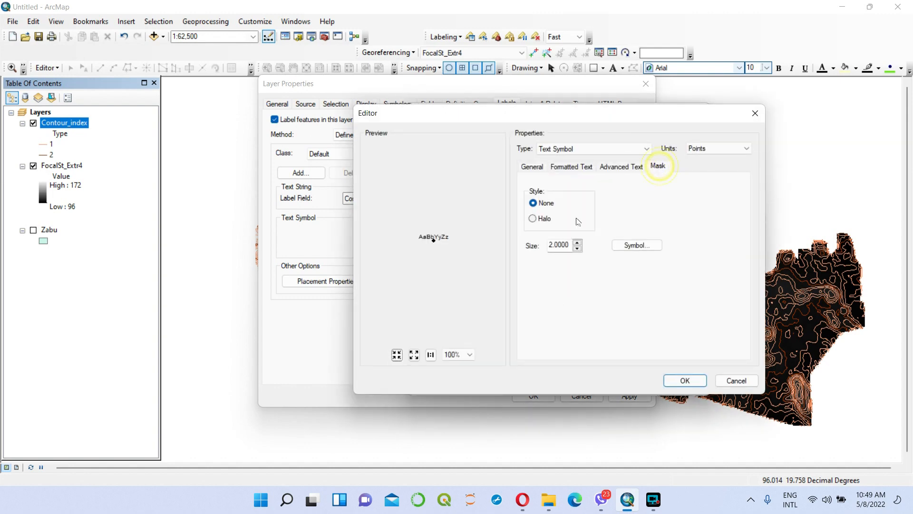
{"action": "left_click", "coordinate": [534, 220]}
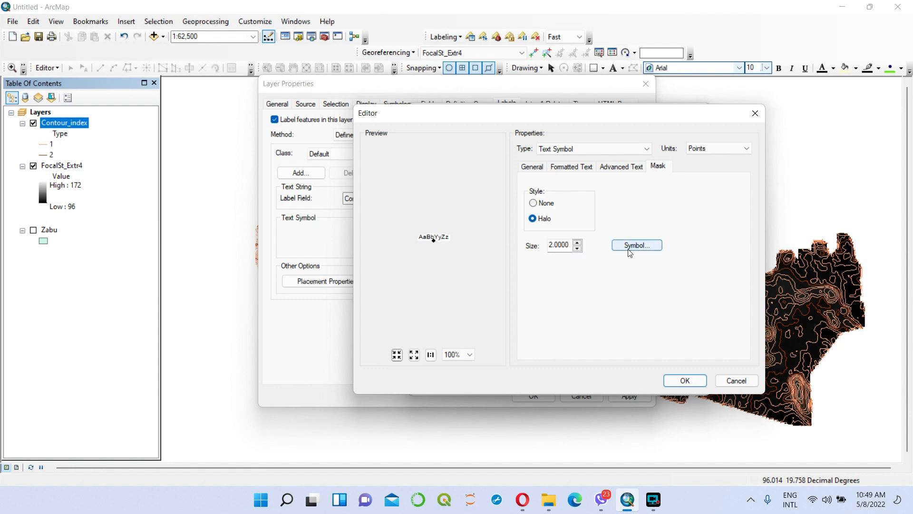
{"action": "left_click", "coordinate": [683, 381]}
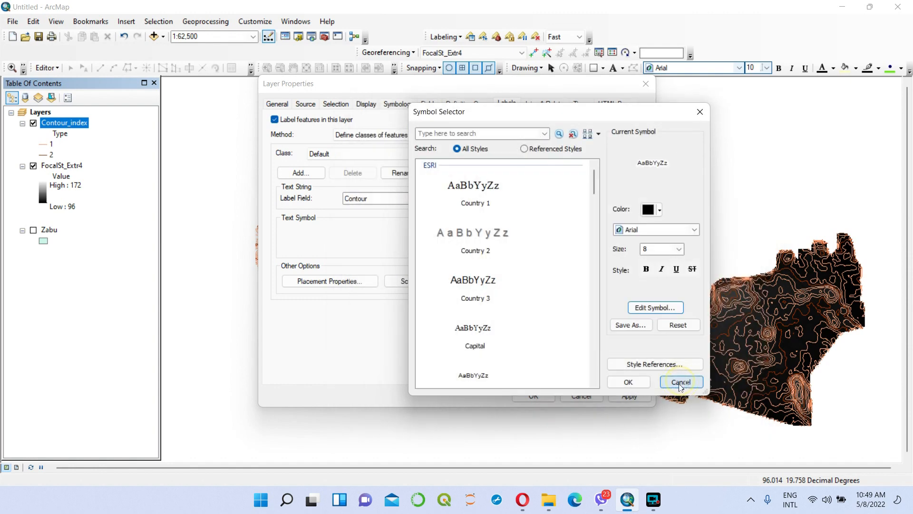
{"action": "left_click", "coordinate": [629, 381]}
{"action": "left_click", "coordinate": [630, 395]}
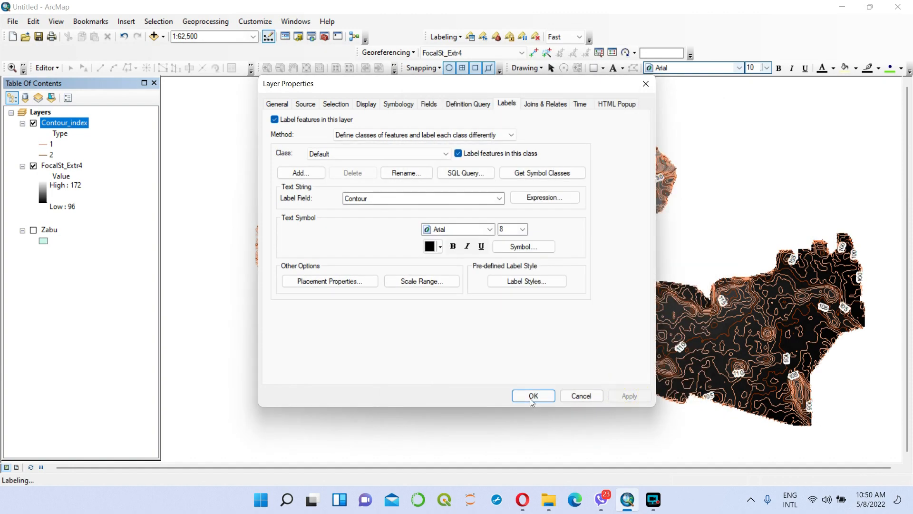
{"action": "left_click", "coordinate": [528, 395]}
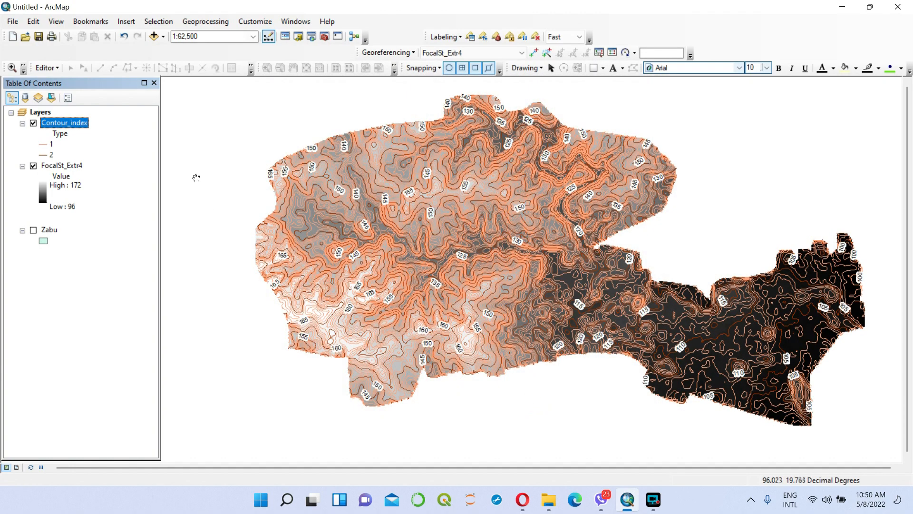
Examine the placement and halo of the index contour labels at several scales across the Zabu area.
{"action": "scroll", "coordinate": [420, 297], "scroll_direction": "up", "scroll_amount": 2}
{"action": "scroll", "coordinate": [420, 297], "scroll_direction": "down", "scroll_amount": 3}
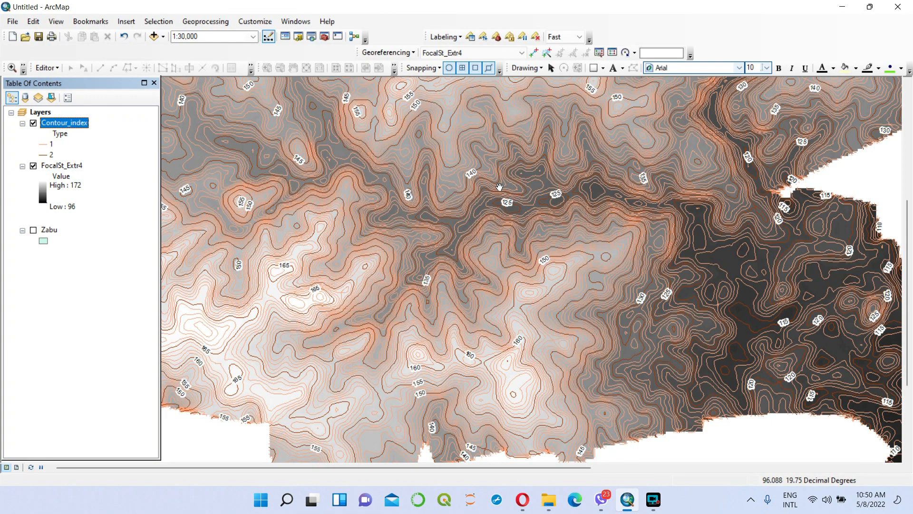
{"action": "scroll", "coordinate": [416, 143], "scroll_direction": "up", "scroll_amount": 2}
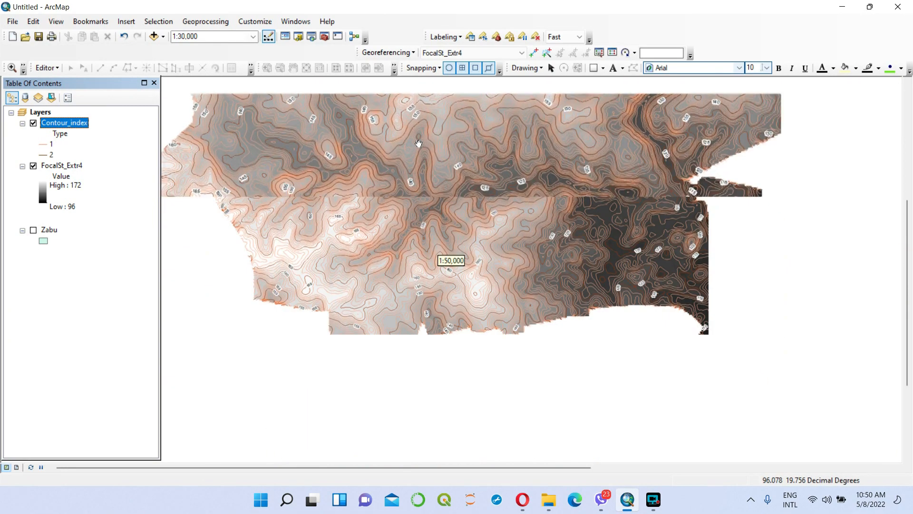
{"action": "scroll", "coordinate": [421, 143], "scroll_direction": "up", "scroll_amount": 2}
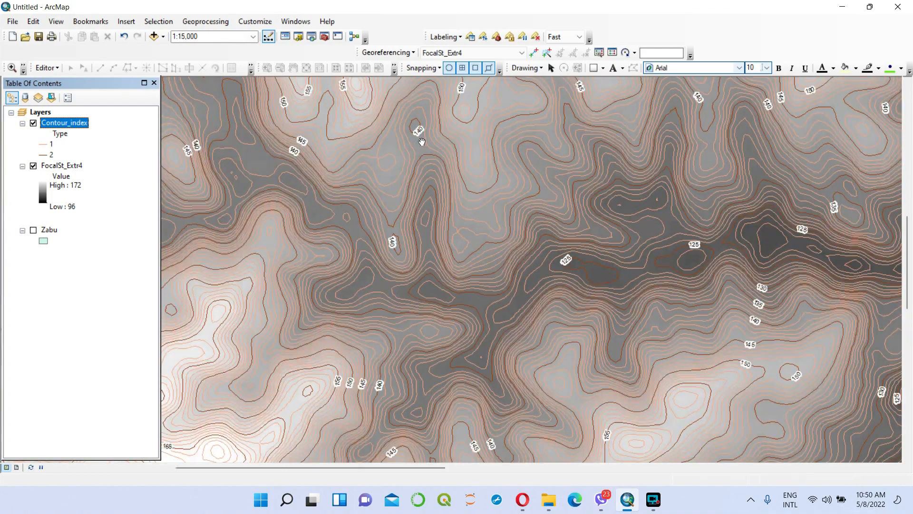
{"action": "scroll", "coordinate": [418, 141], "scroll_direction": "up", "scroll_amount": 1}
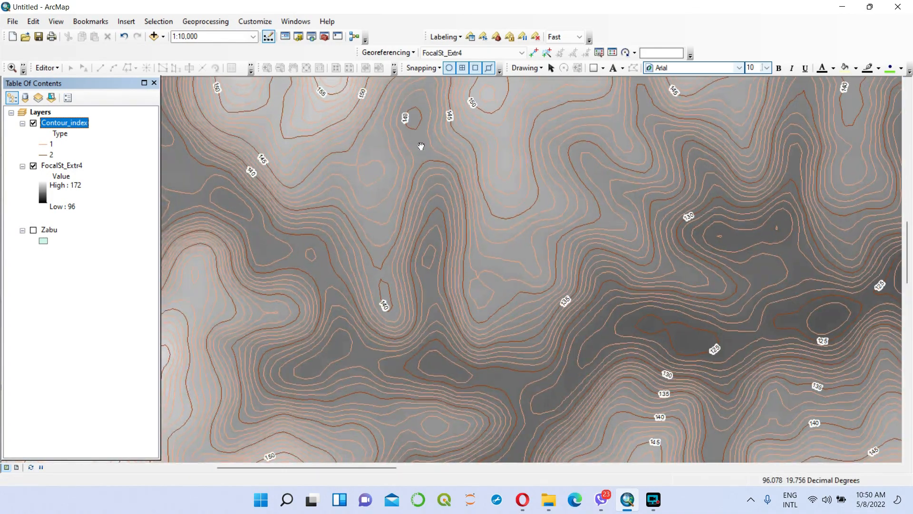
{"action": "left_click_drag", "start_coordinate": [408, 144], "coordinate": [405, 187]}
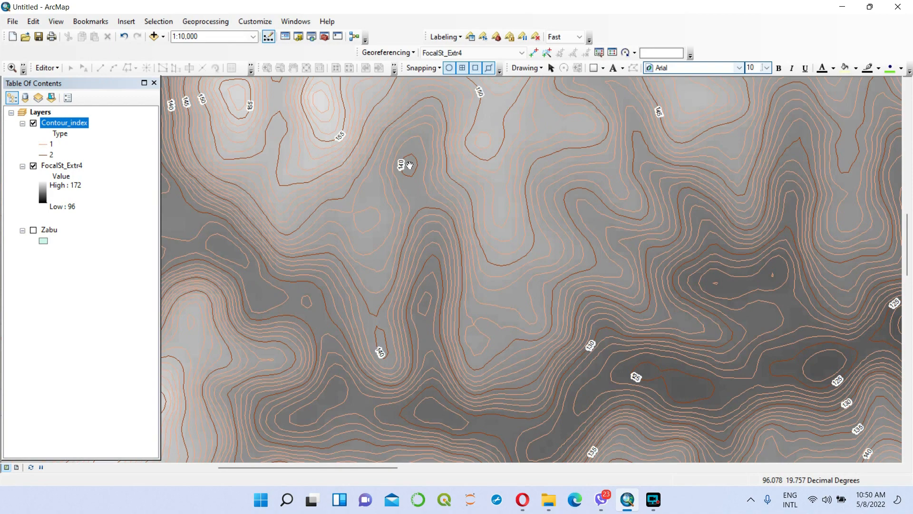
{"action": "scroll", "coordinate": [410, 165], "scroll_direction": "down", "scroll_amount": 2}
{"action": "scroll", "coordinate": [406, 166], "scroll_direction": "up", "scroll_amount": 3}
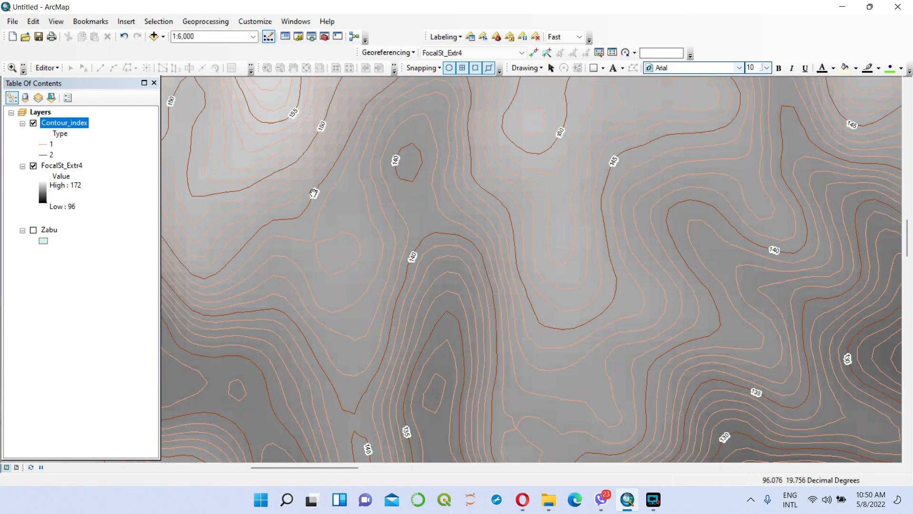
{"action": "left_click_drag", "start_coordinate": [320, 158], "coordinate": [339, 184]}
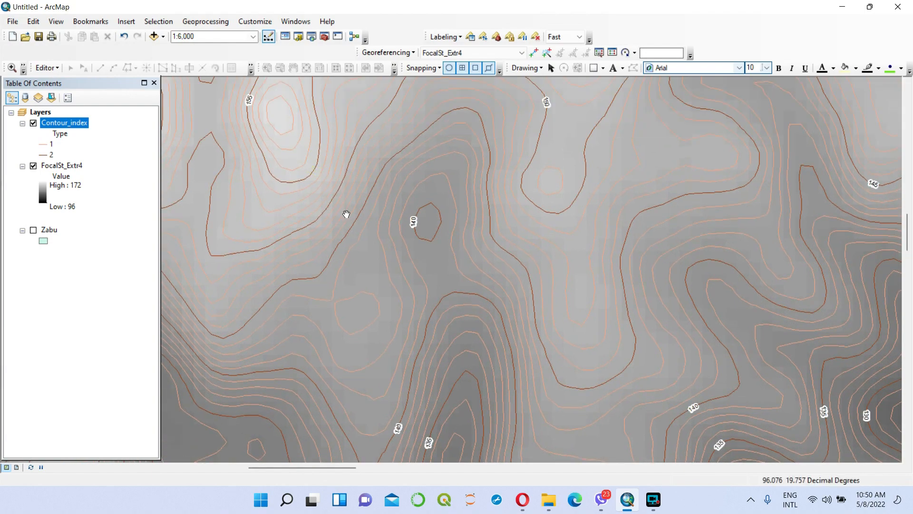
{"action": "scroll", "coordinate": [346, 214], "scroll_direction": "up", "scroll_amount": 1}
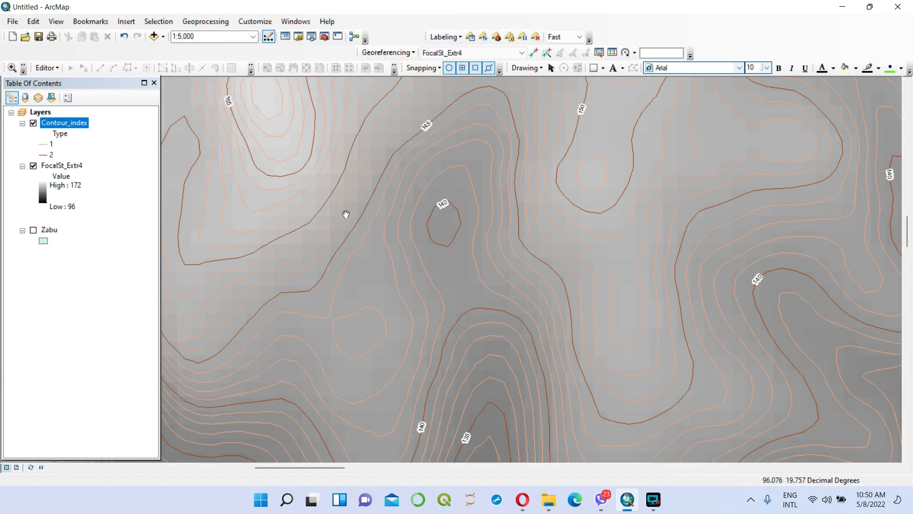
{"action": "left_click_drag", "start_coordinate": [378, 146], "coordinate": [408, 250]}
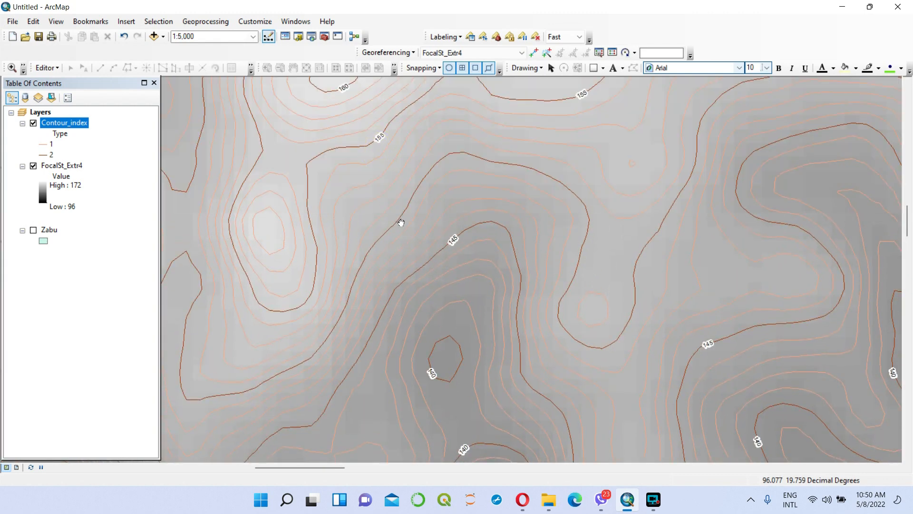
{"action": "left_click_drag", "start_coordinate": [409, 220], "coordinate": [492, 326]}
{"action": "left_click_drag", "start_coordinate": [486, 228], "coordinate": [489, 288]}
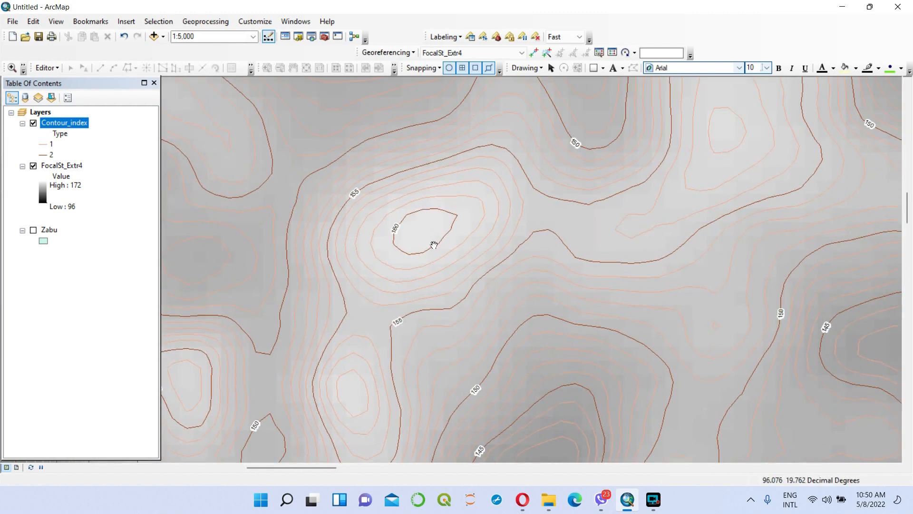
{"action": "scroll", "coordinate": [434, 245], "scroll_direction": "down", "scroll_amount": 2}
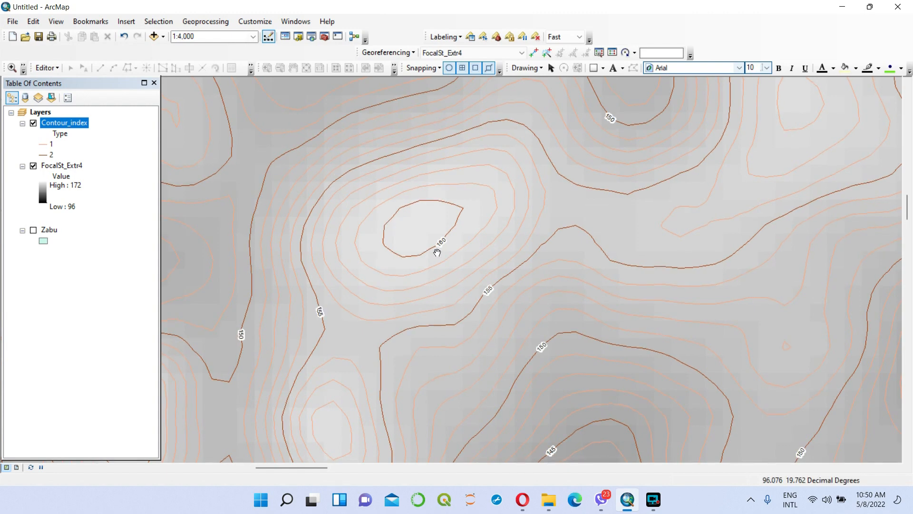
{"action": "scroll", "coordinate": [438, 250], "scroll_direction": "up", "scroll_amount": 2}
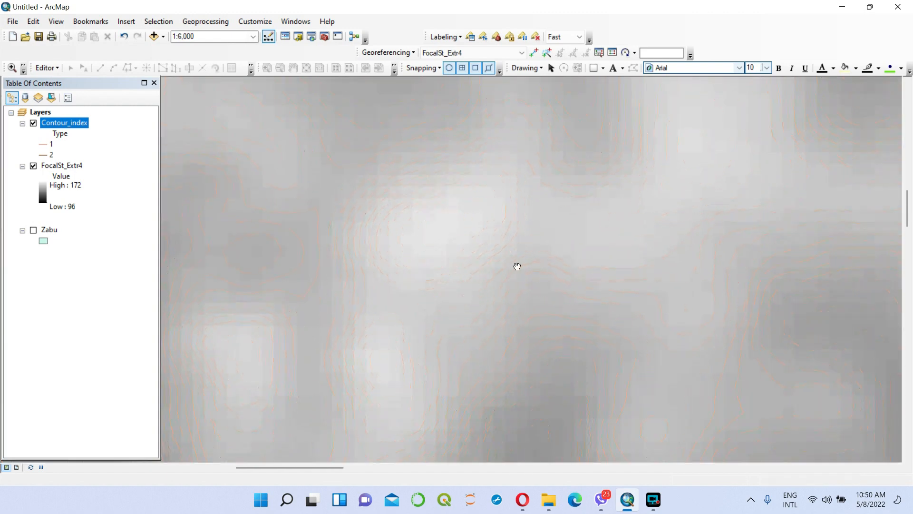
{"action": "scroll", "coordinate": [484, 236], "scroll_direction": "up", "scroll_amount": 2}
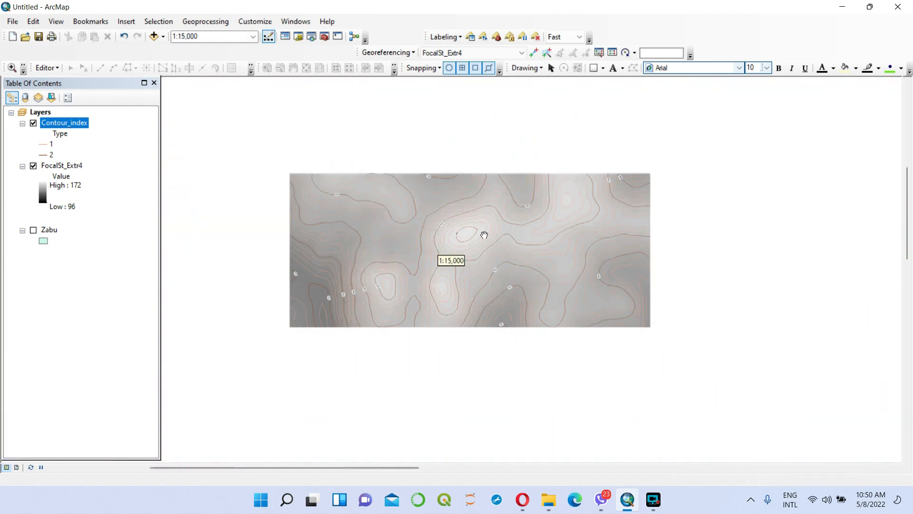
{"action": "scroll", "coordinate": [506, 261], "scroll_direction": "up", "scroll_amount": 2}
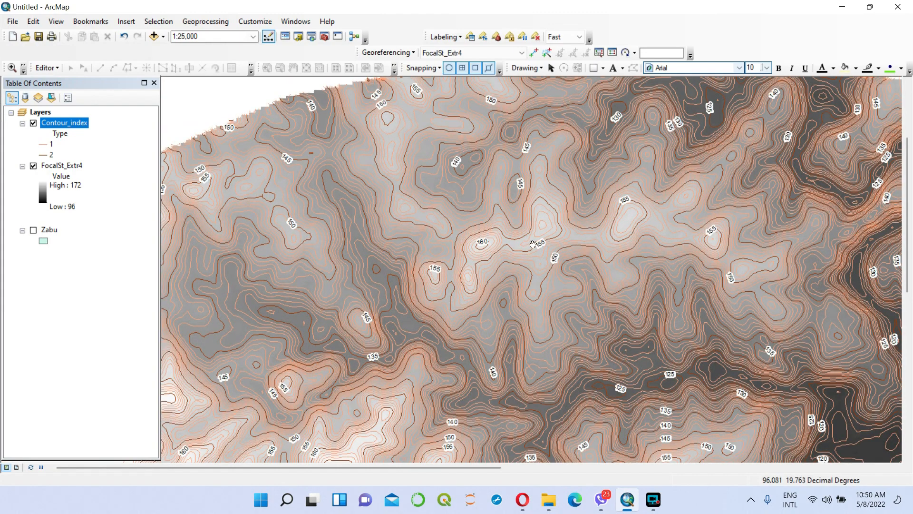
{"action": "scroll", "coordinate": [541, 252], "scroll_direction": "up", "scroll_amount": 2}
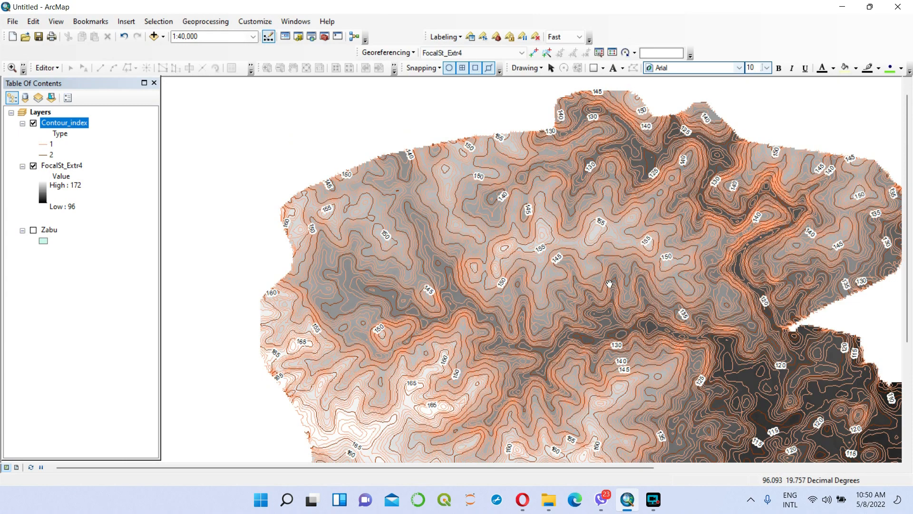
Reduce the halo size of the Contour_index label symbol to 1 point, apply it, and inspect the labels up close.
{"action": "right_click", "coordinate": [63, 125]}
{"action": "left_click", "coordinate": [107, 369]}
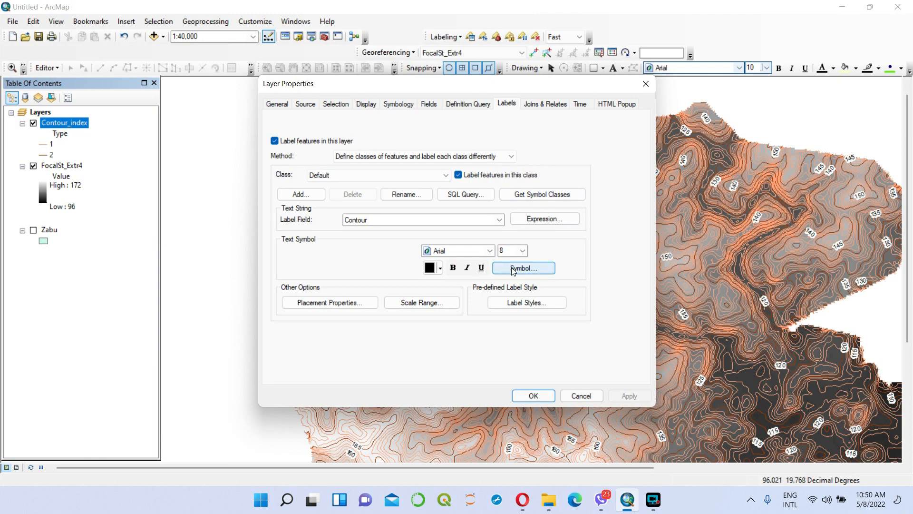
{"action": "left_click", "coordinate": [513, 270]}
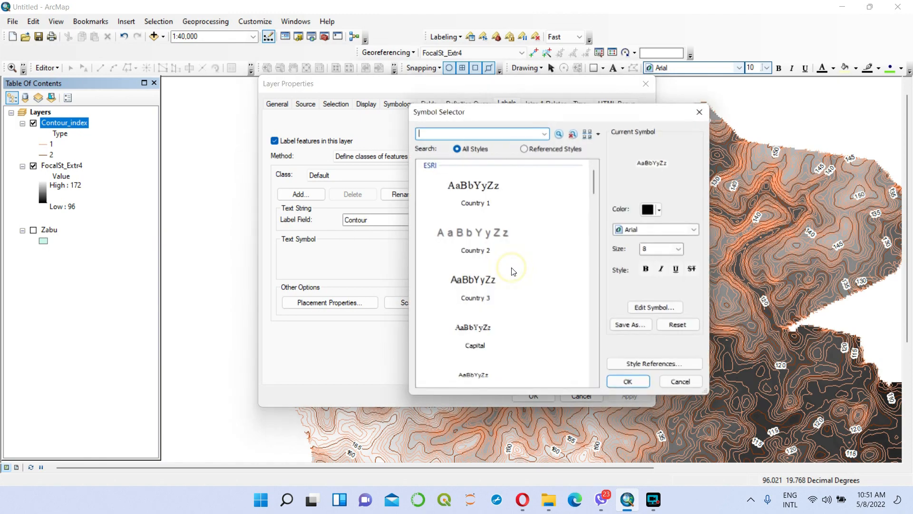
{"action": "left_click", "coordinate": [663, 307]}
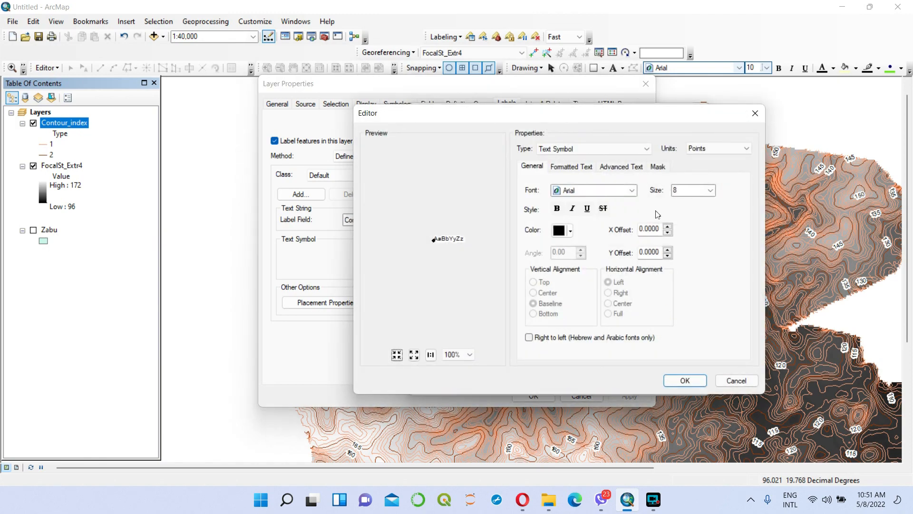
{"action": "left_click", "coordinate": [658, 166]}
{"action": "left_click_drag", "start_coordinate": [553, 249], "coordinate": [528, 250]}
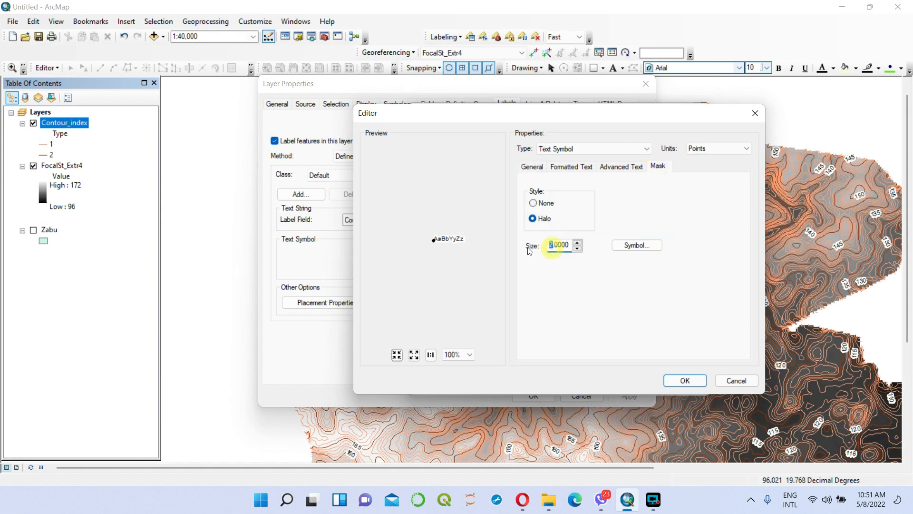
{"action": "left_click", "coordinate": [686, 381]}
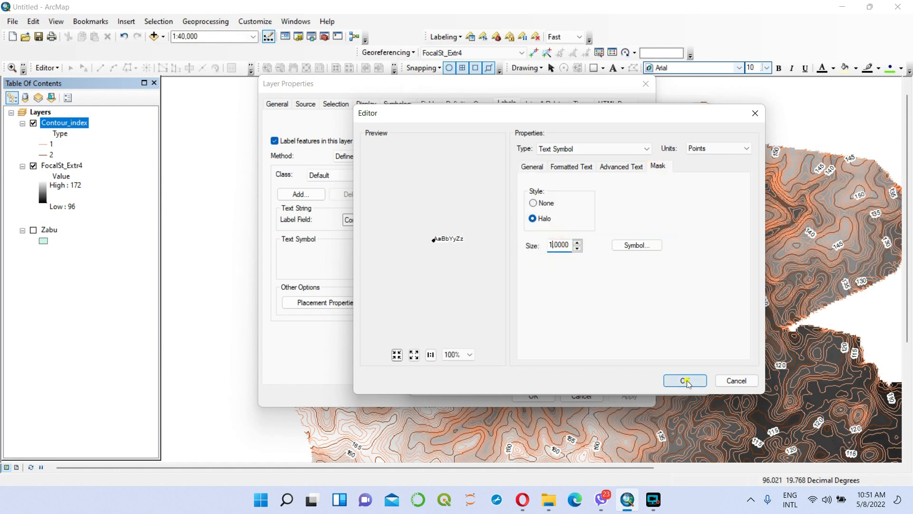
{"action": "left_click", "coordinate": [638, 381]}
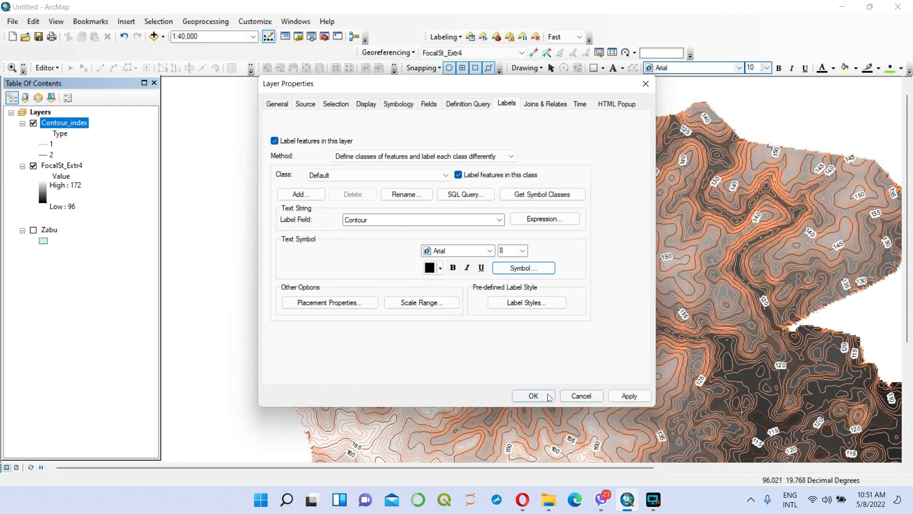
{"action": "left_click", "coordinate": [628, 396]}
{"action": "left_click", "coordinate": [533, 396]}
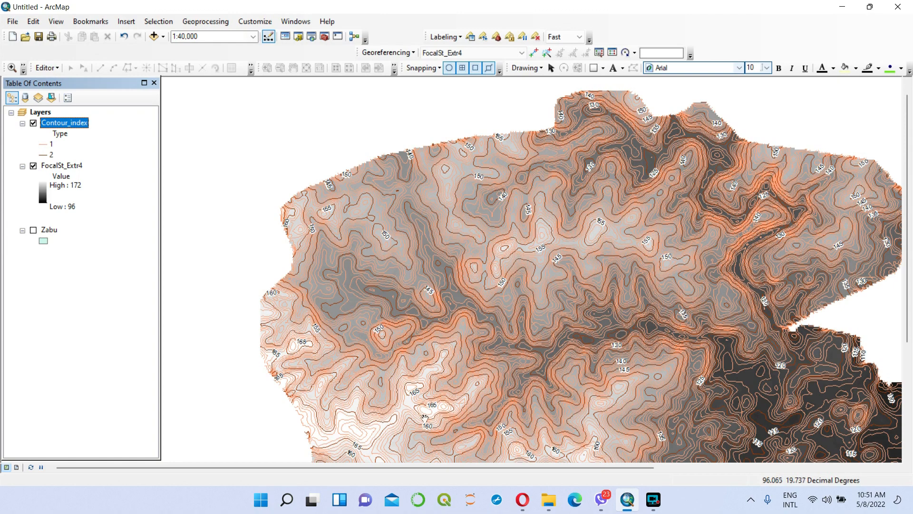
{"action": "scroll", "coordinate": [430, 395], "scroll_direction": "down", "scroll_amount": 2}
{"action": "scroll", "coordinate": [430, 395], "scroll_direction": "down", "scroll_amount": 1}
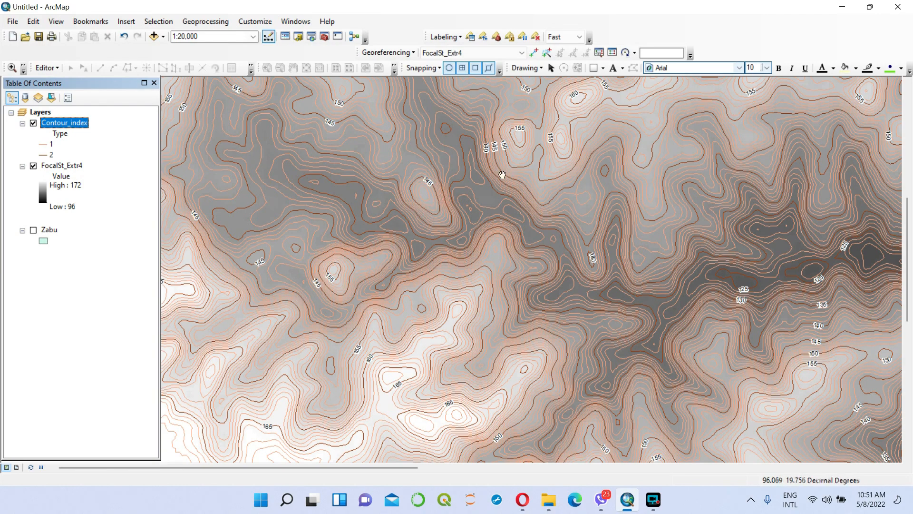
Hide the FocalSt_Extr4 raster layer and add the Imagery basemap beneath the contours.
{"action": "left_click_drag", "start_coordinate": [566, 190], "coordinate": [526, 256]}
{"action": "scroll", "coordinate": [561, 227], "scroll_direction": "up", "scroll_amount": 1}
{"action": "scroll", "coordinate": [564, 225], "scroll_direction": "up", "scroll_amount": 4}
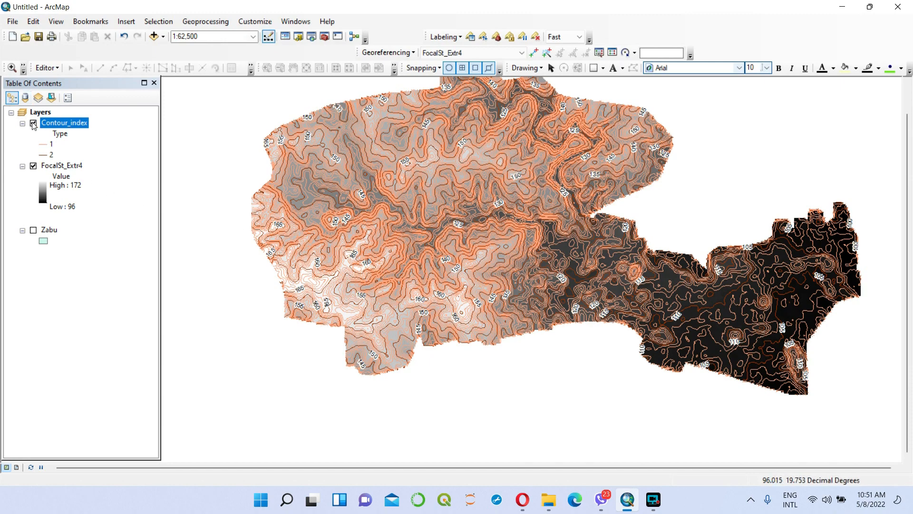
{"action": "left_click", "coordinate": [34, 166]}
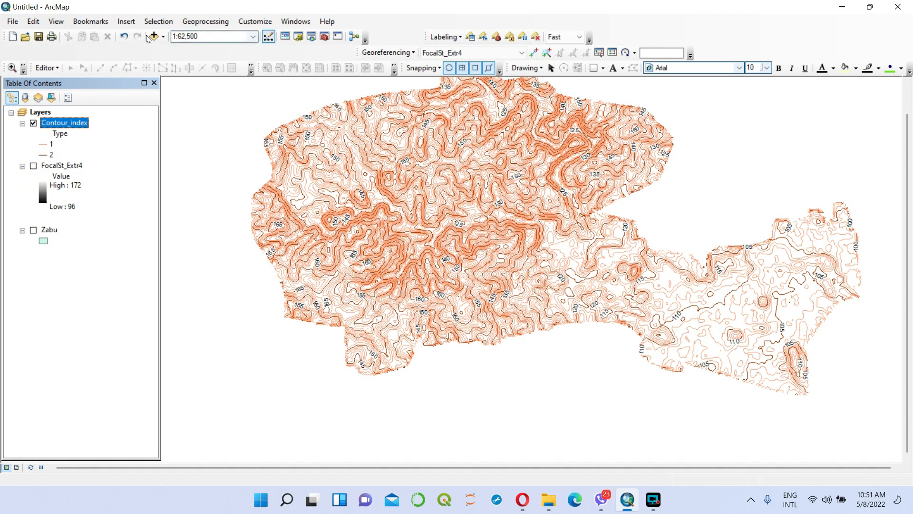
{"action": "left_click", "coordinate": [164, 38]}
{"action": "left_click", "coordinate": [170, 62]}
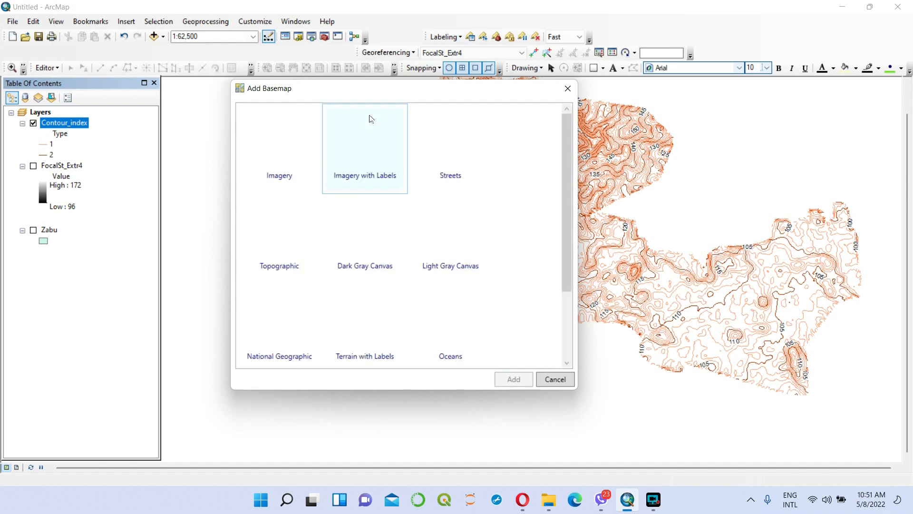
{"action": "left_click", "coordinate": [513, 379]}
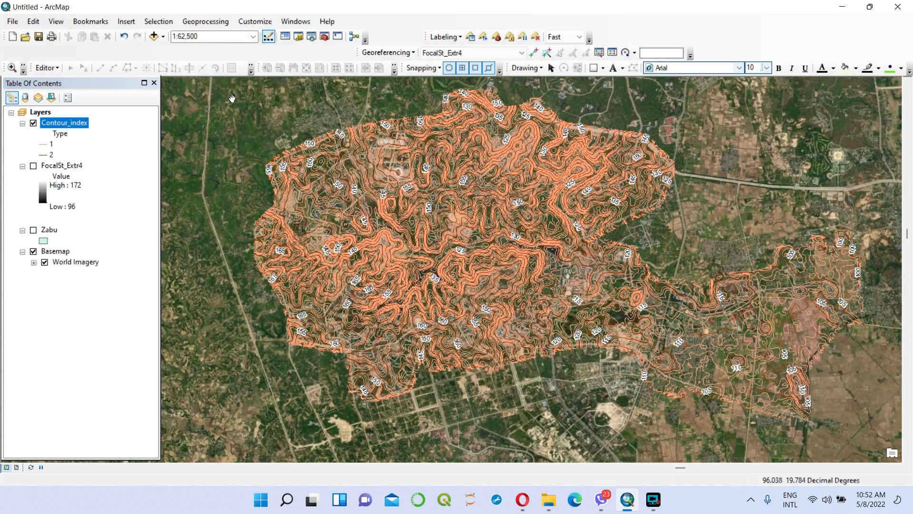
Change the line color of the Type 2 contours in the Contour_index layer to bright blue.
{"action": "double_click", "coordinate": [46, 156]}
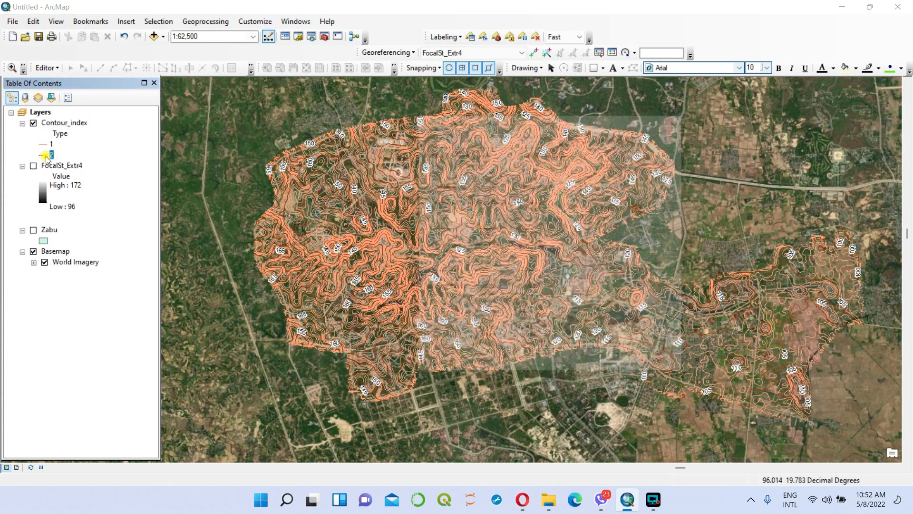
{"action": "left_click", "coordinate": [671, 210]}
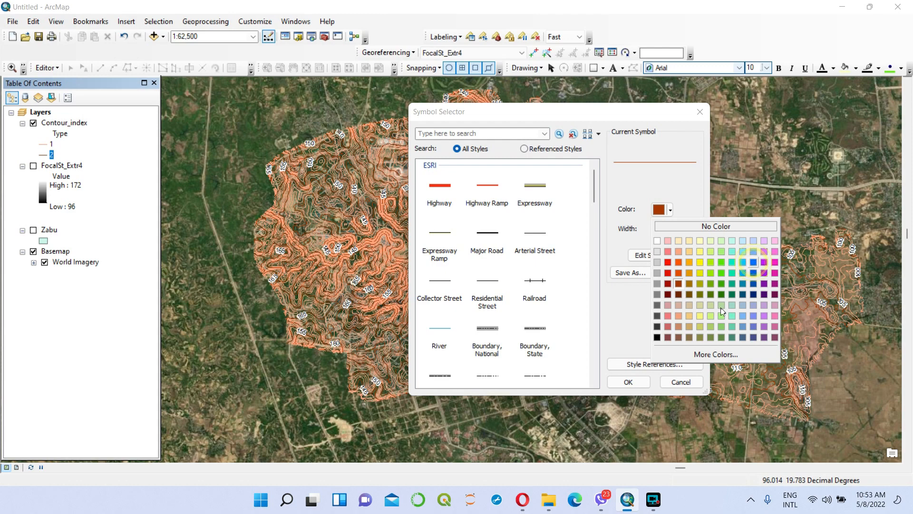
{"action": "left_click", "coordinate": [754, 263]}
{"action": "left_click", "coordinate": [627, 382]}
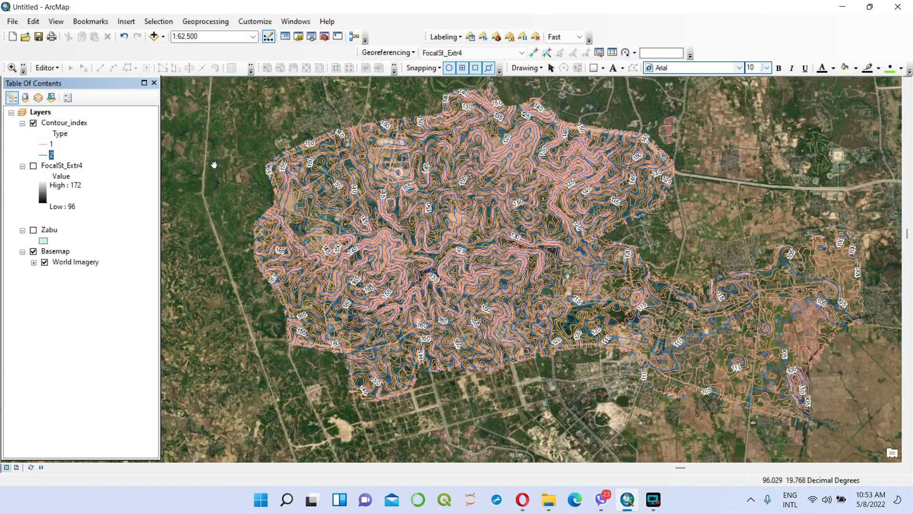
Change the line color of the Type 1 contours to light pink and check the contours against the imagery.
{"action": "double_click", "coordinate": [42, 144]}
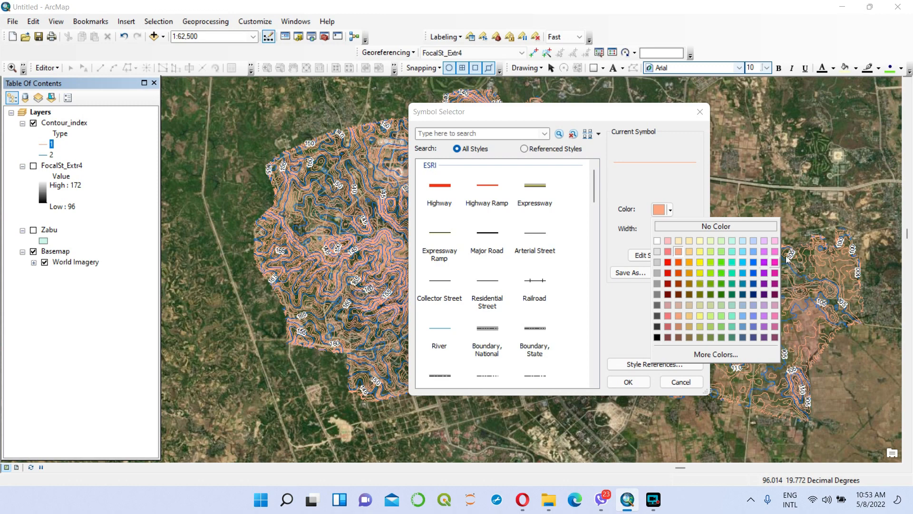
{"action": "left_click", "coordinate": [775, 241]}
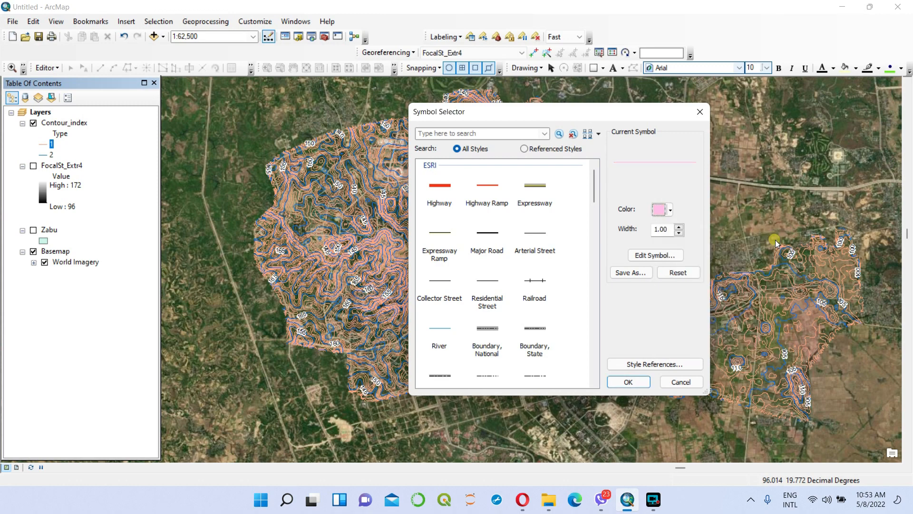
{"action": "left_click", "coordinate": [628, 382]}
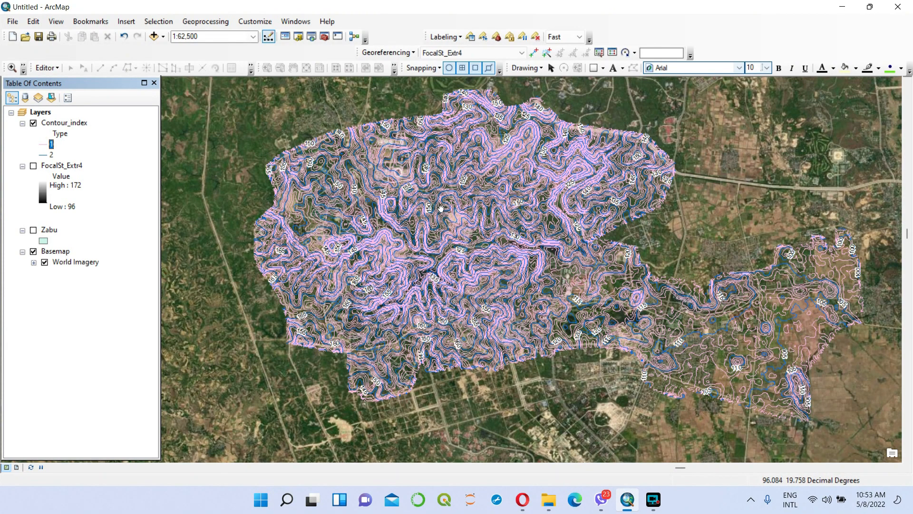
{"action": "scroll", "coordinate": [443, 209], "scroll_direction": "up", "scroll_amount": 1}
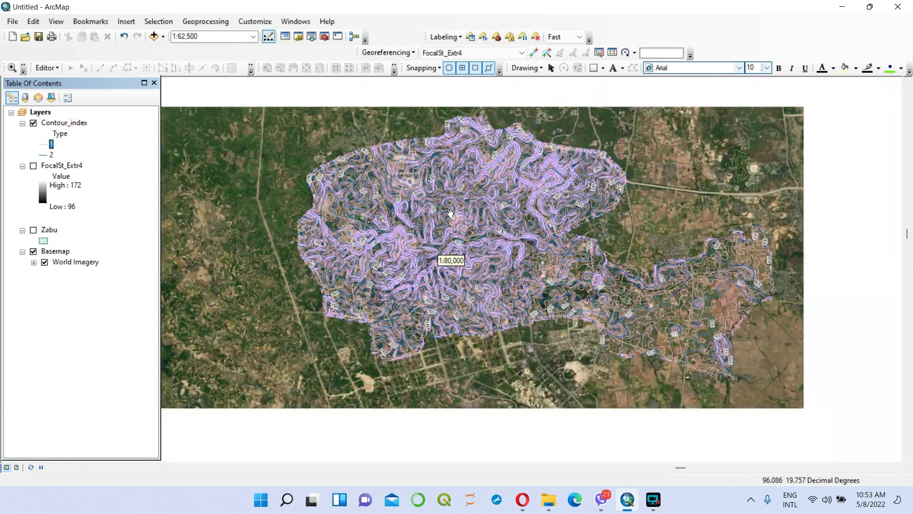
{"action": "scroll", "coordinate": [451, 213], "scroll_direction": "down", "scroll_amount": 1}
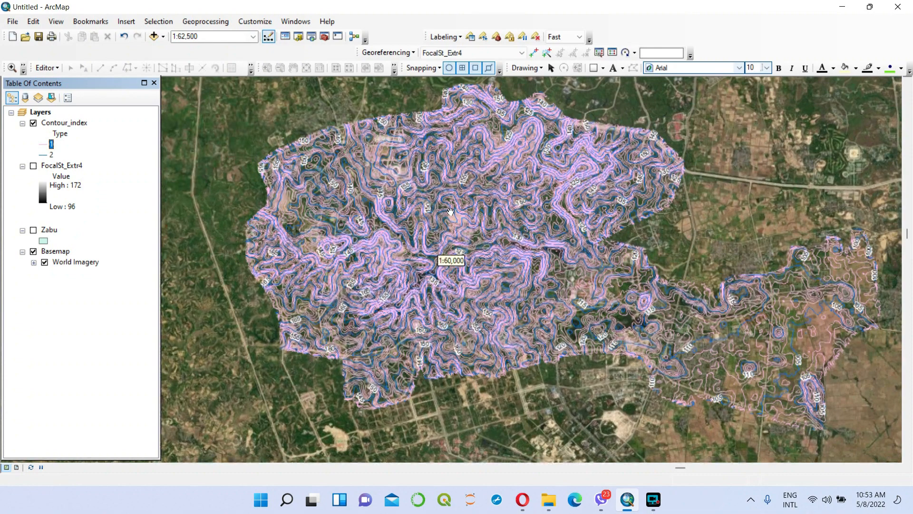